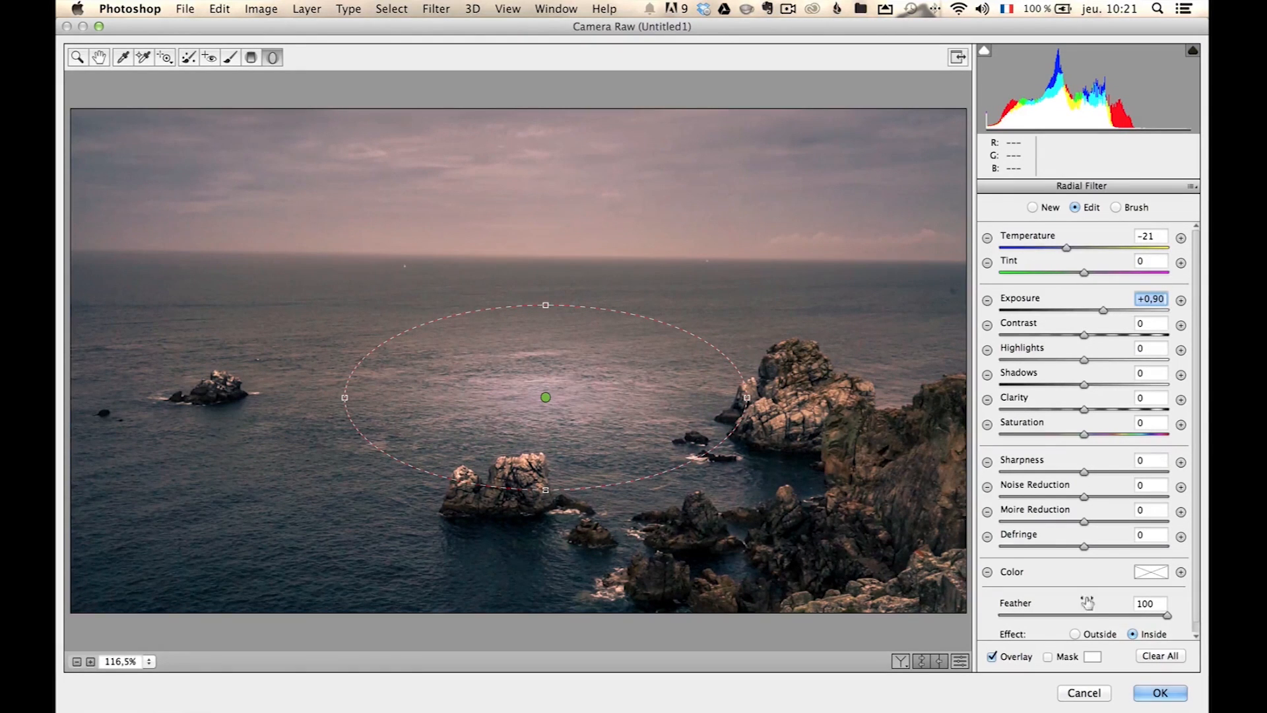
drag(1102, 309, 1093, 310)
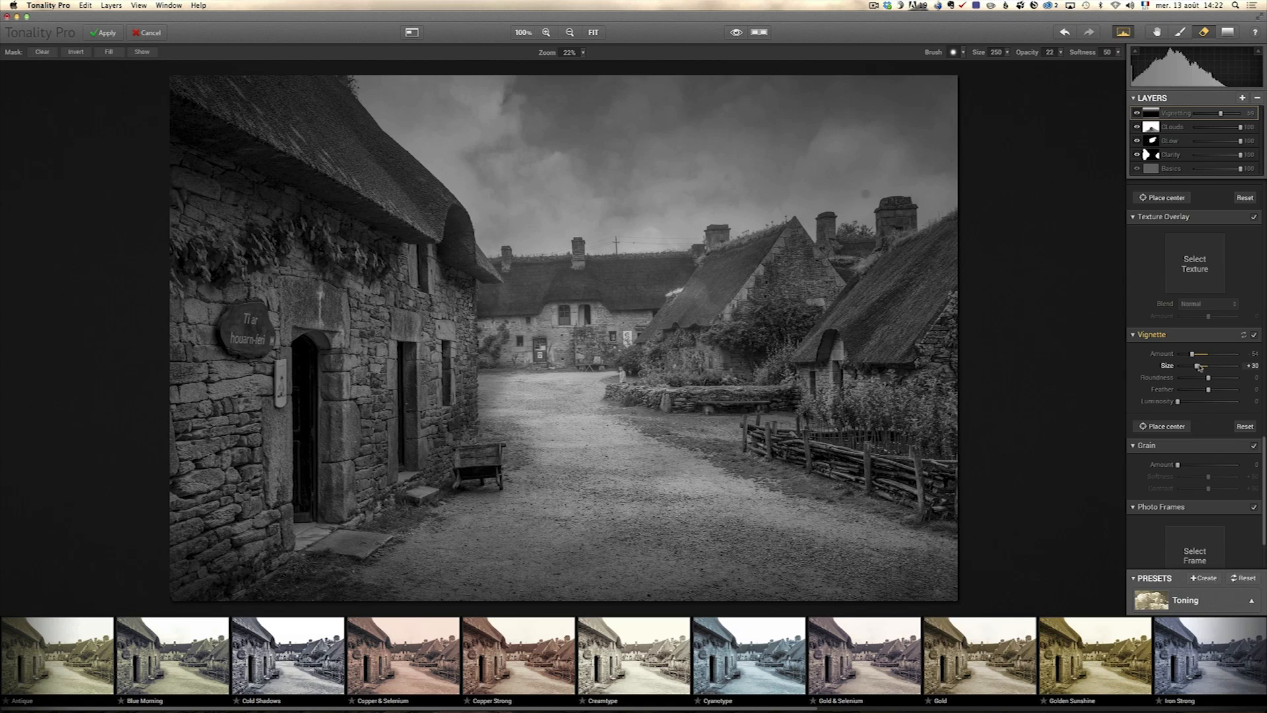
drag(1195, 365, 1201, 365)
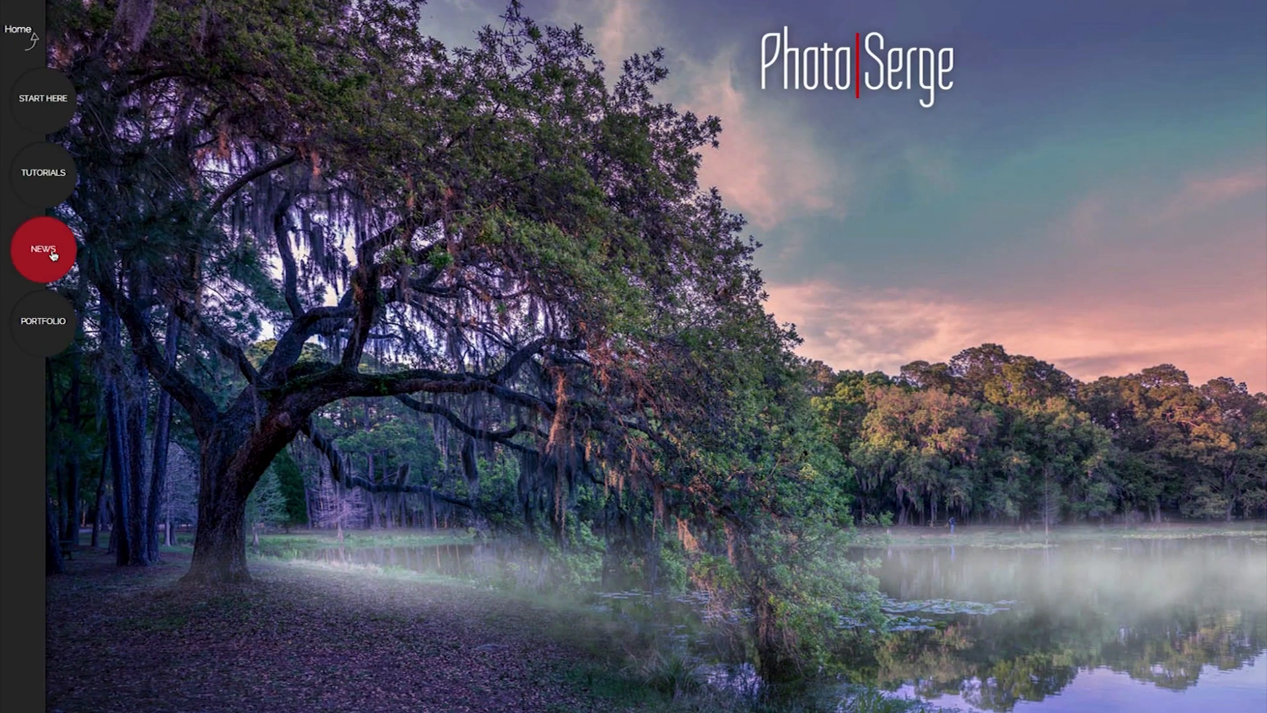
- Open the Macphun page from the site's news section and examine the software discount offer and code
mouse_move(49, 249)
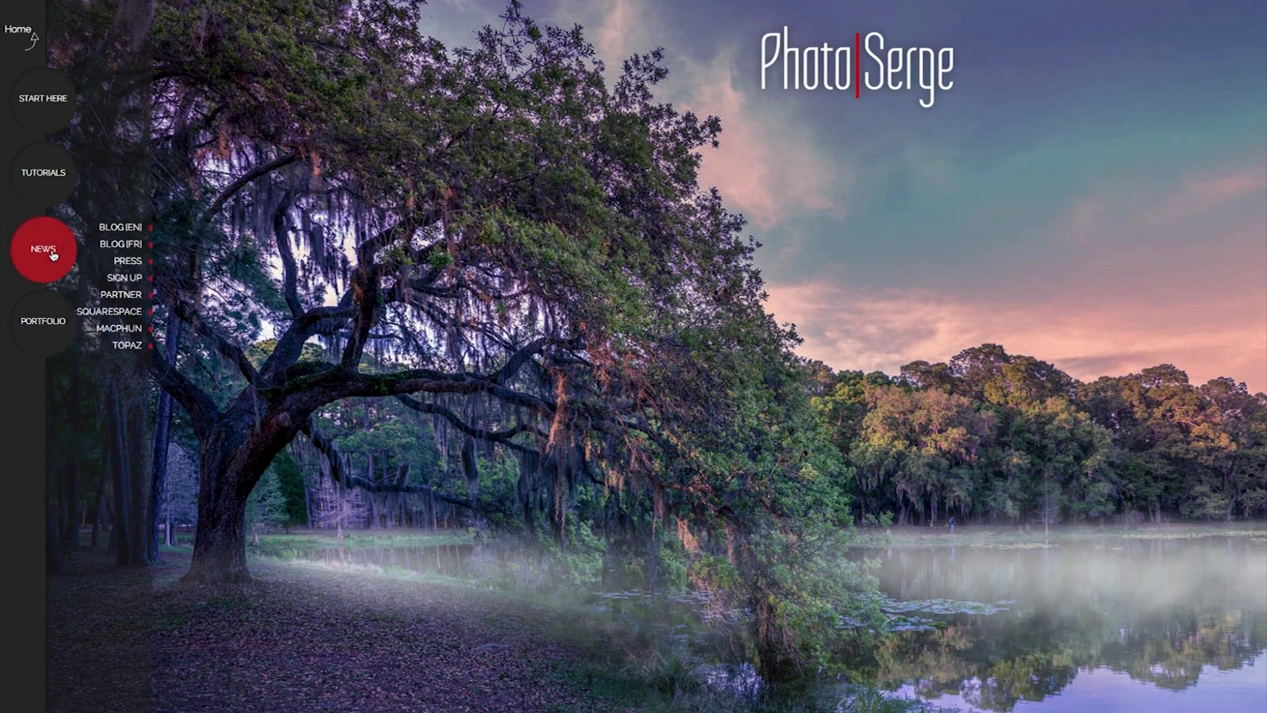
click(121, 330)
scroll(786, 354, down, 6)
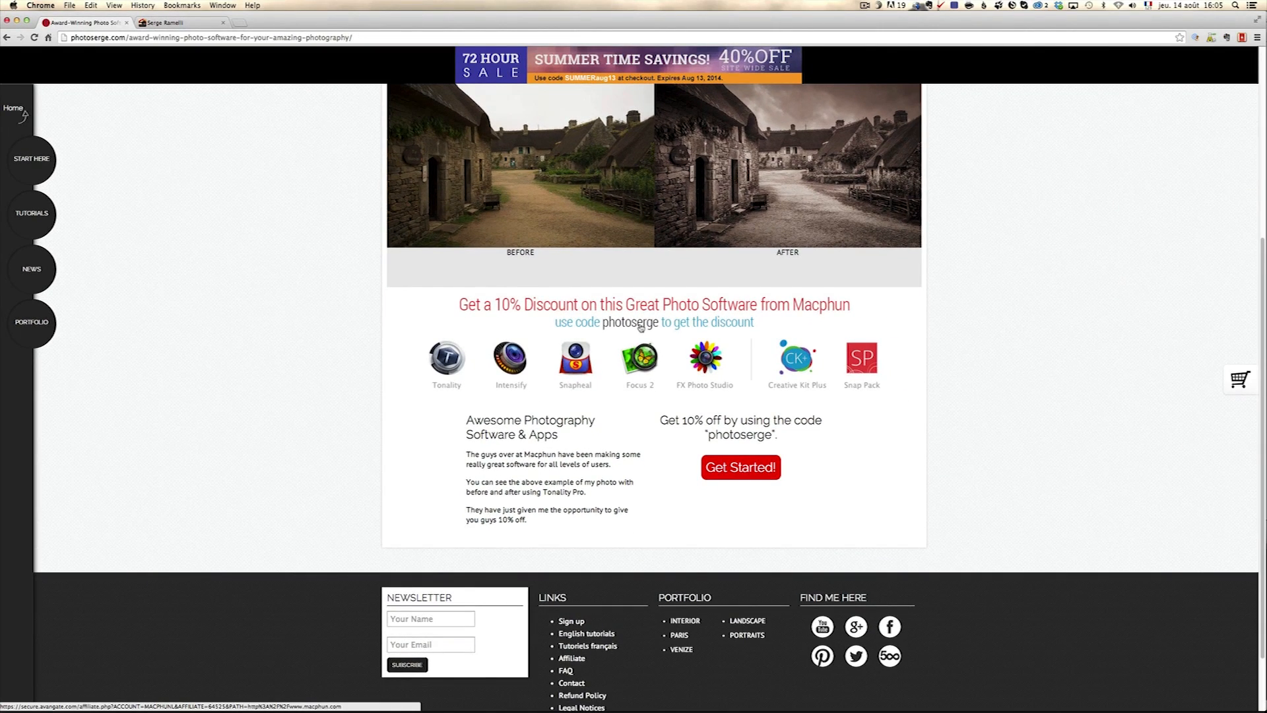
scroll(658, 372, up, 3)
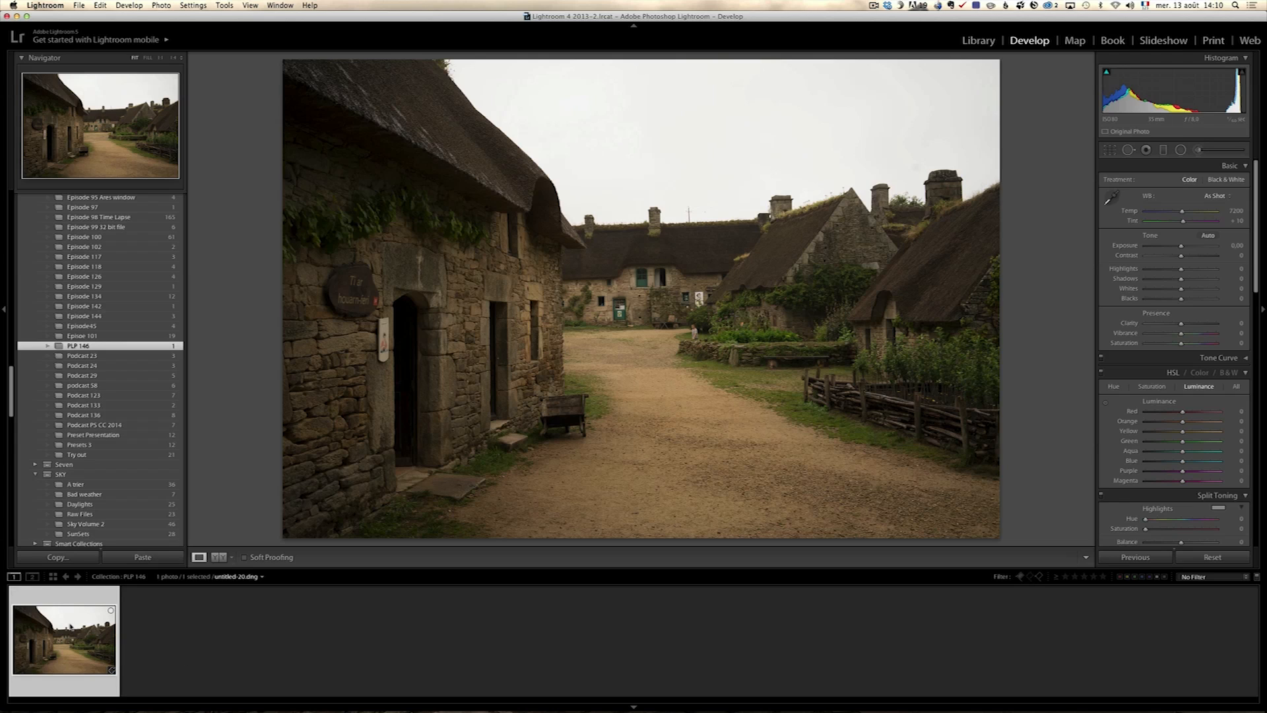
- Set the village photo's Highlights to -100, Shadows to +100, Whites to +58 and Blacks to -44
click(1200, 280)
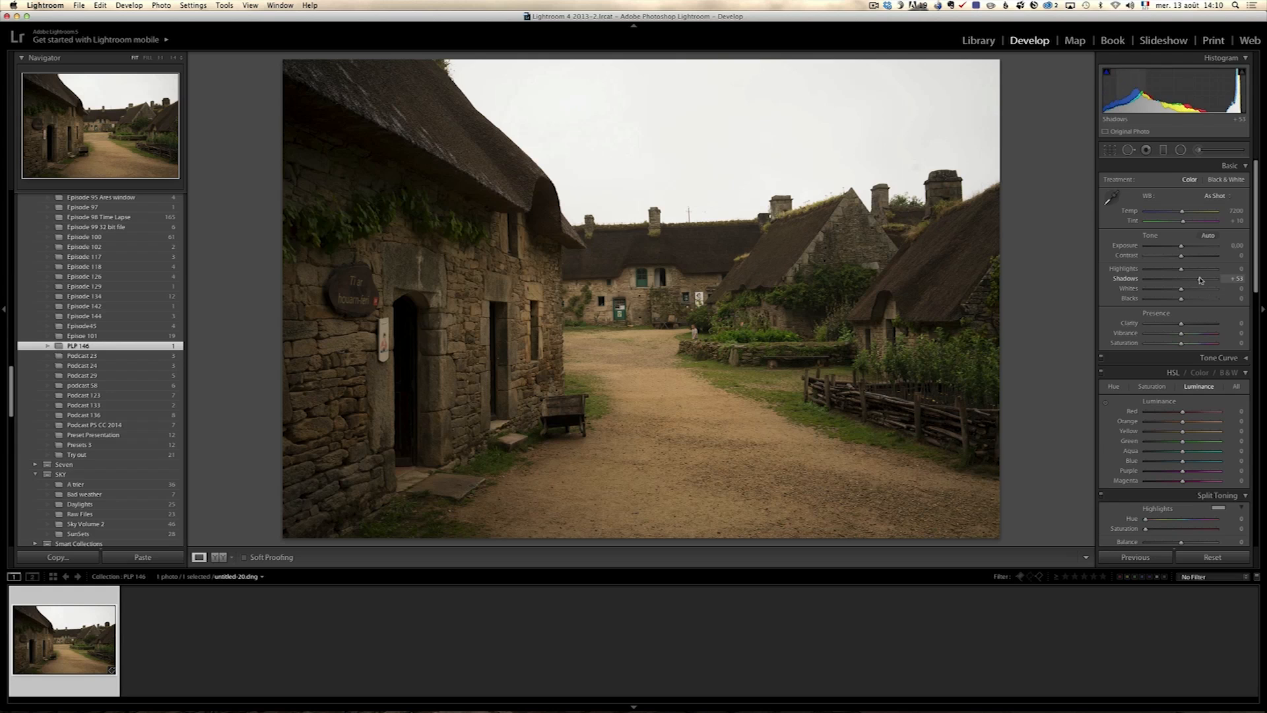
drag(1200, 280, 1134, 273)
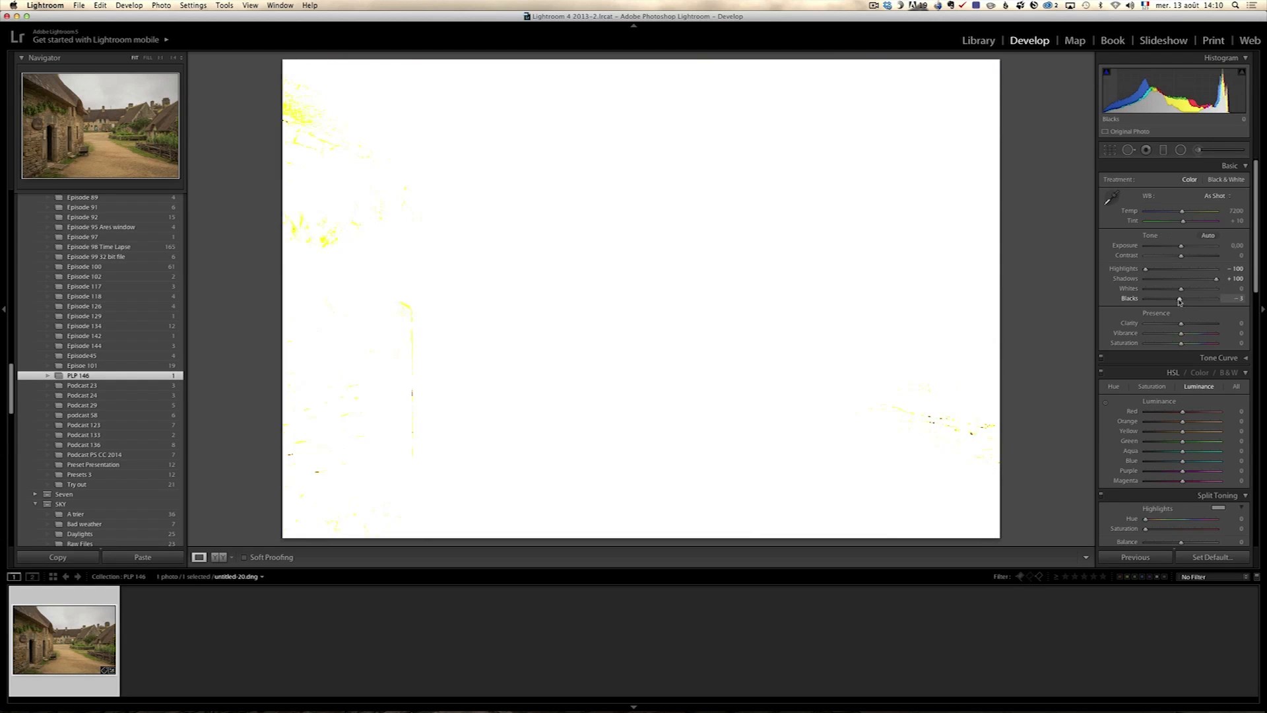
mouse_move(1181, 300)
mouse_down()
mouse_move(1166, 300)
mouse_move(1200, 291)
mouse_up()
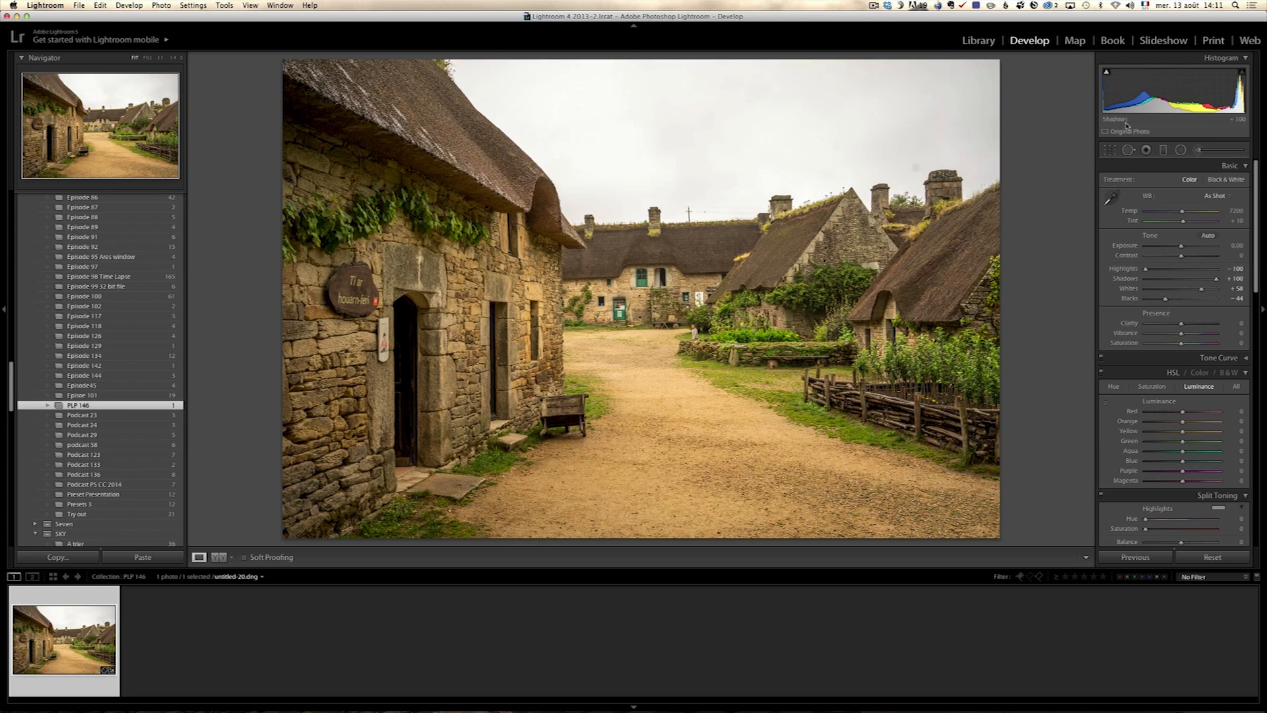
- Check the photo's shadow clipping and enable lens profile corrections
click(1106, 71)
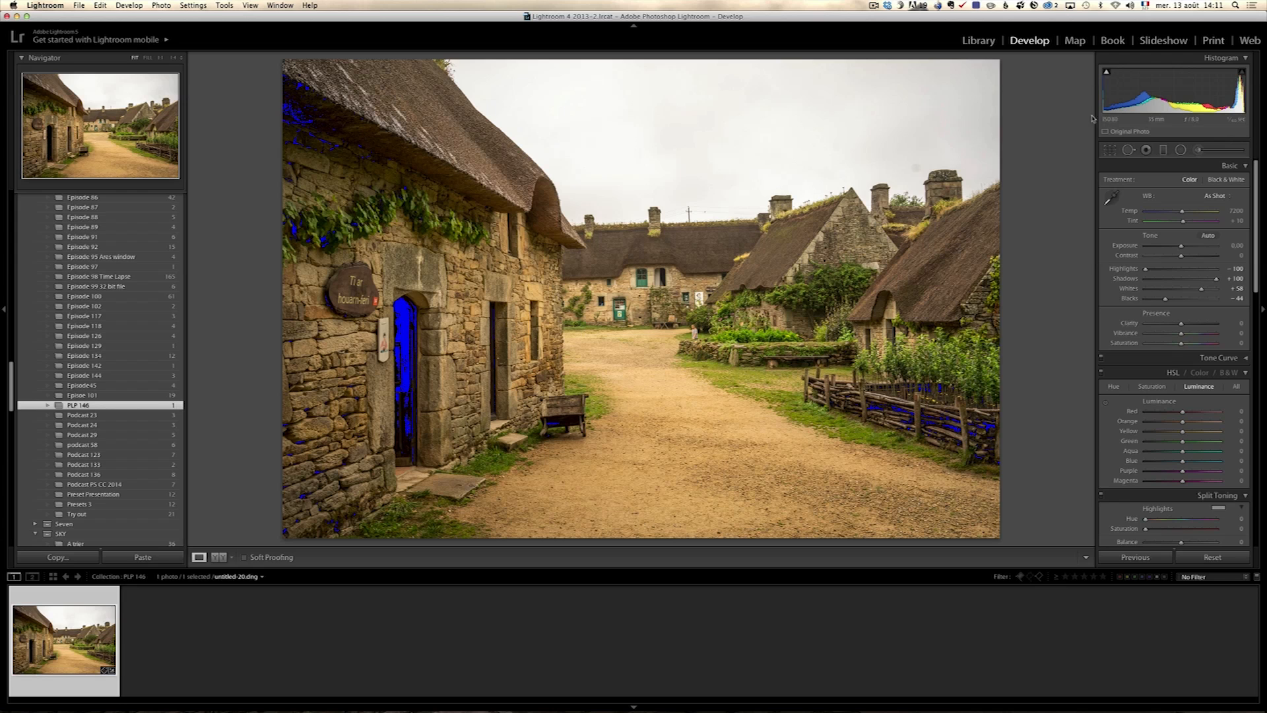
click(1106, 73)
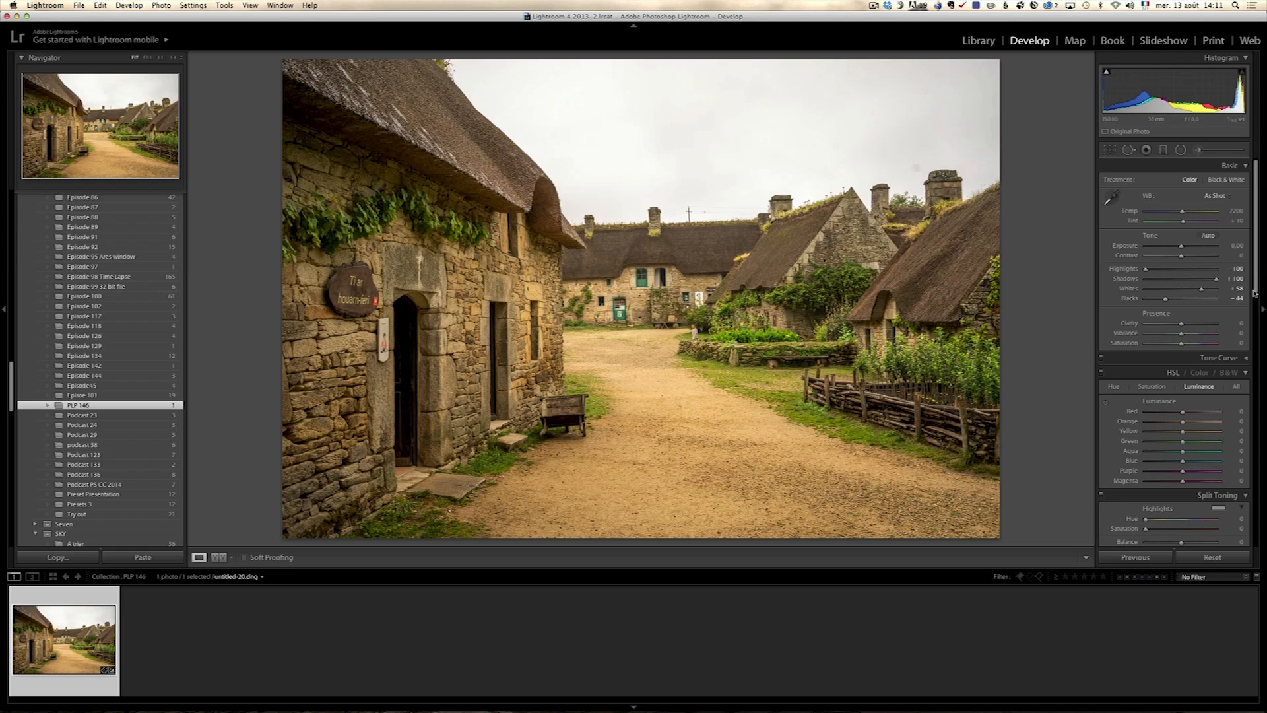
drag(1256, 292, 1244, 485)
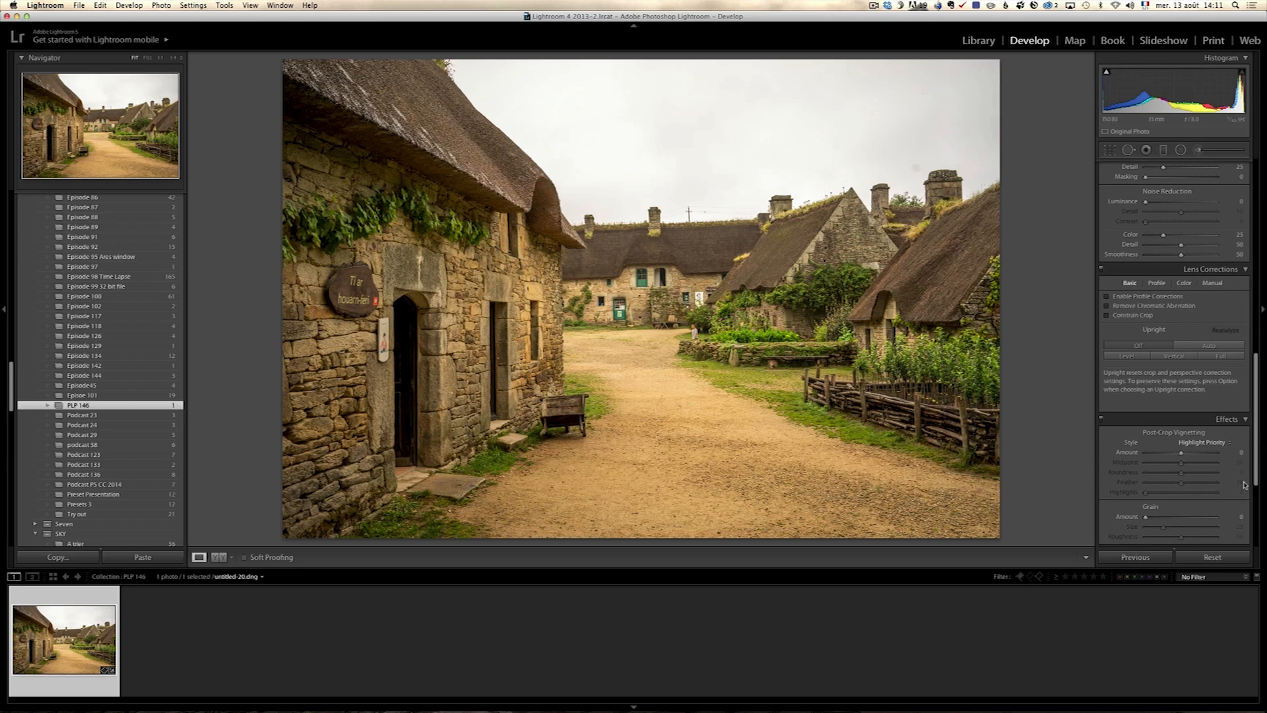
click(1150, 298)
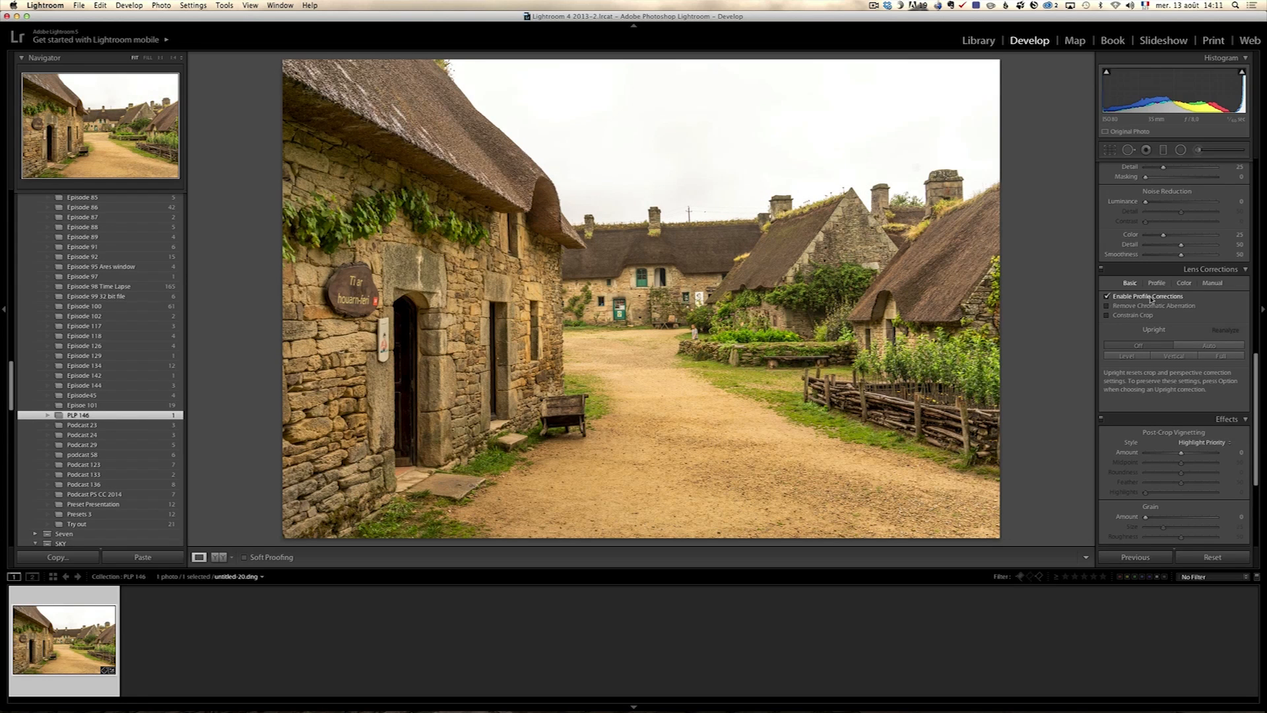
- Send the photo to Tonality Pro as a copy with Lightroom adjustments
right_click(79, 632)
mouse_move(112, 503)
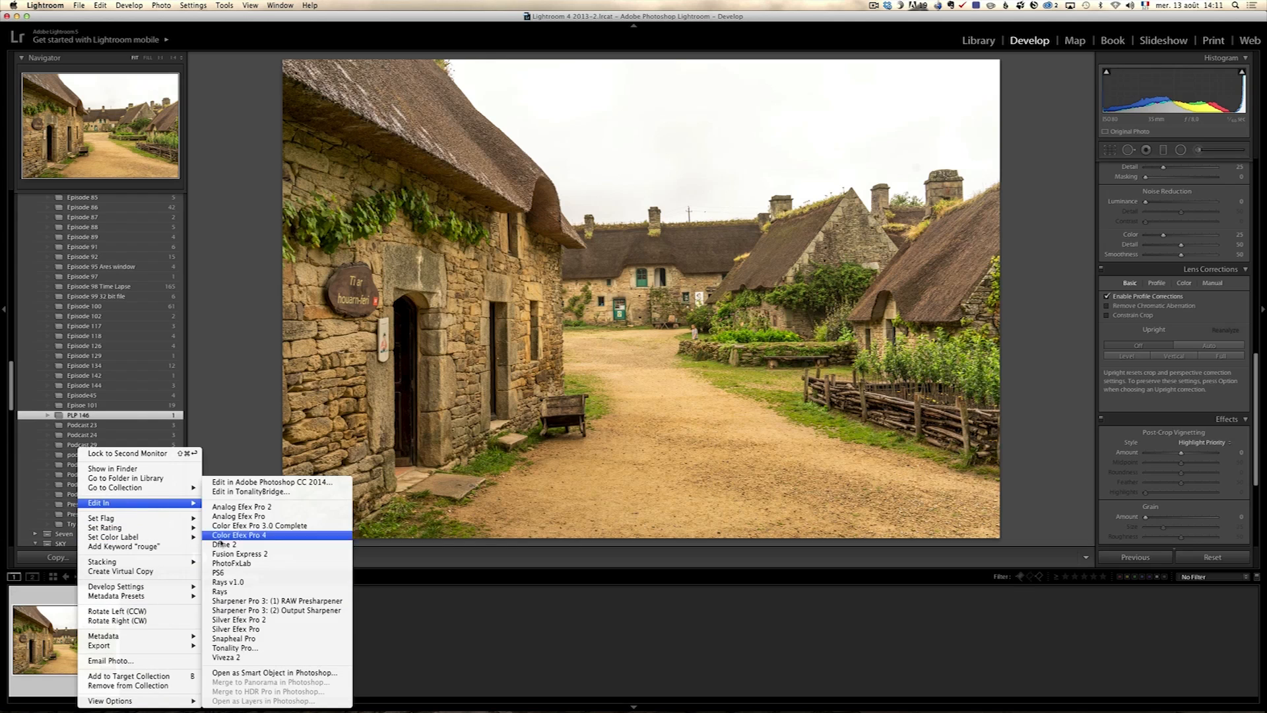
click(270, 649)
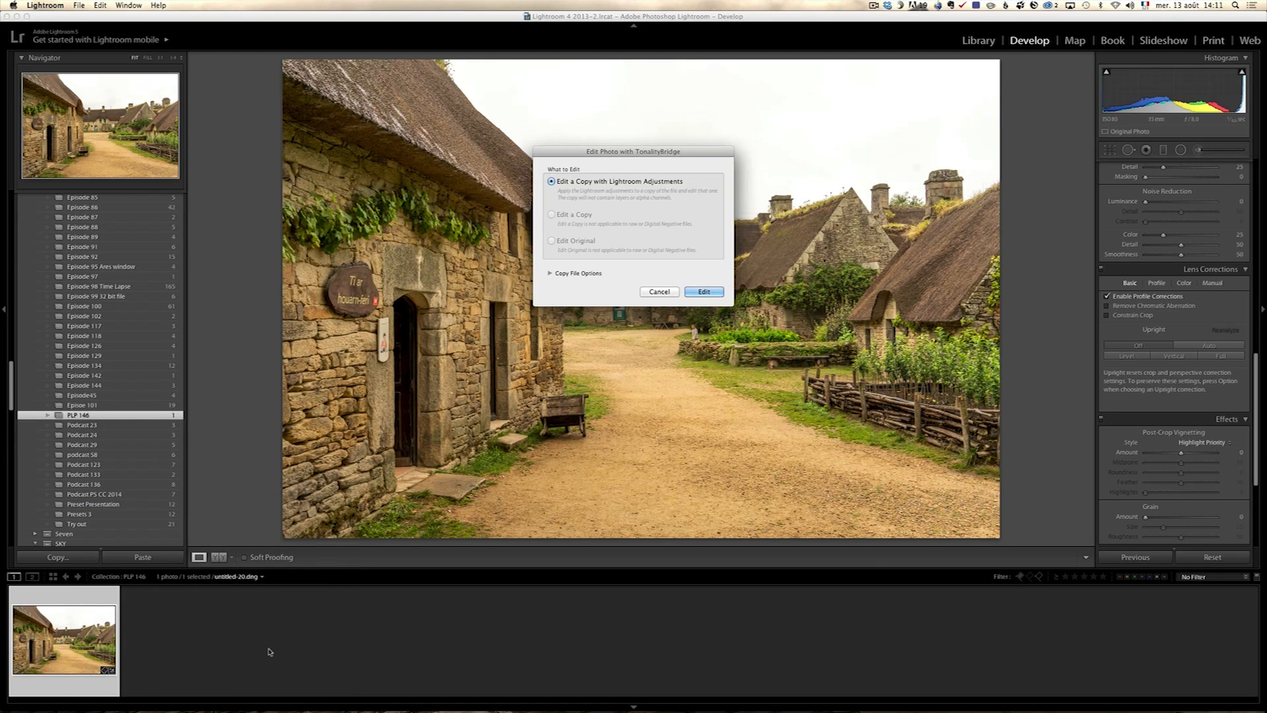
click(711, 294)
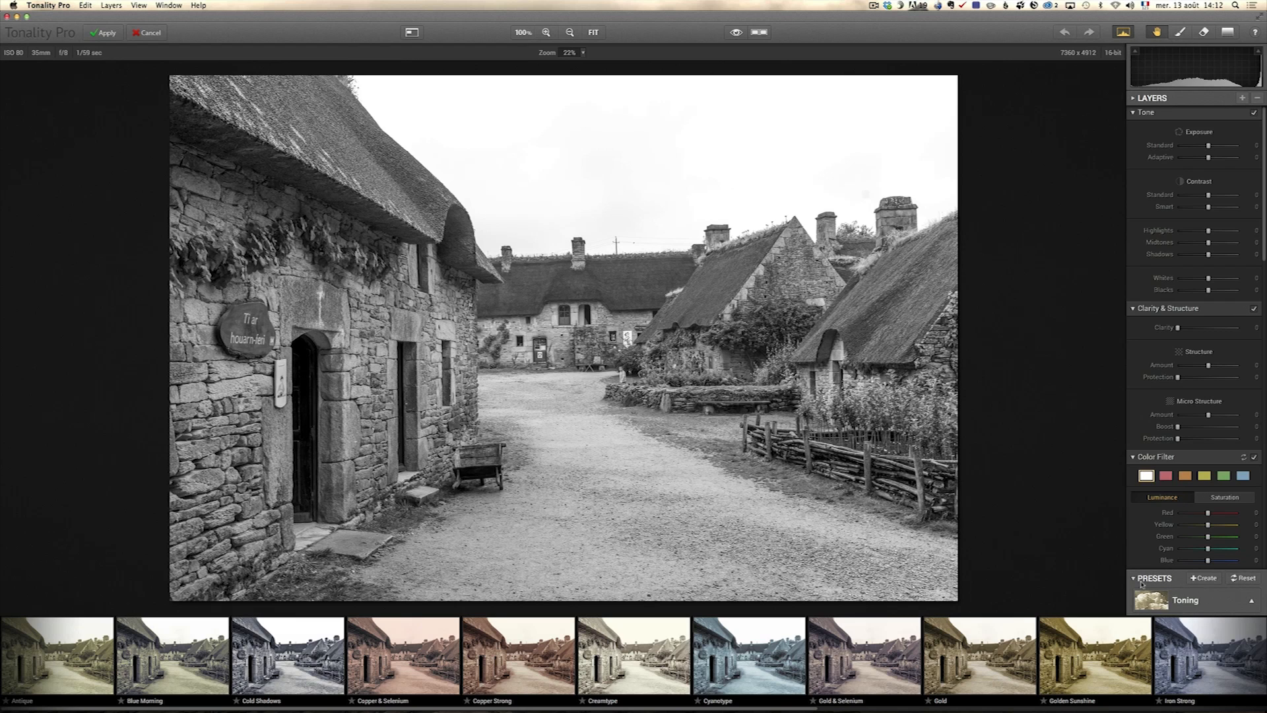
- Switch to the Dramatic presets and try 300 Bright, 300, Baby Blues, Bleached Warm and Dramatic Dark on the photo
click(1199, 604)
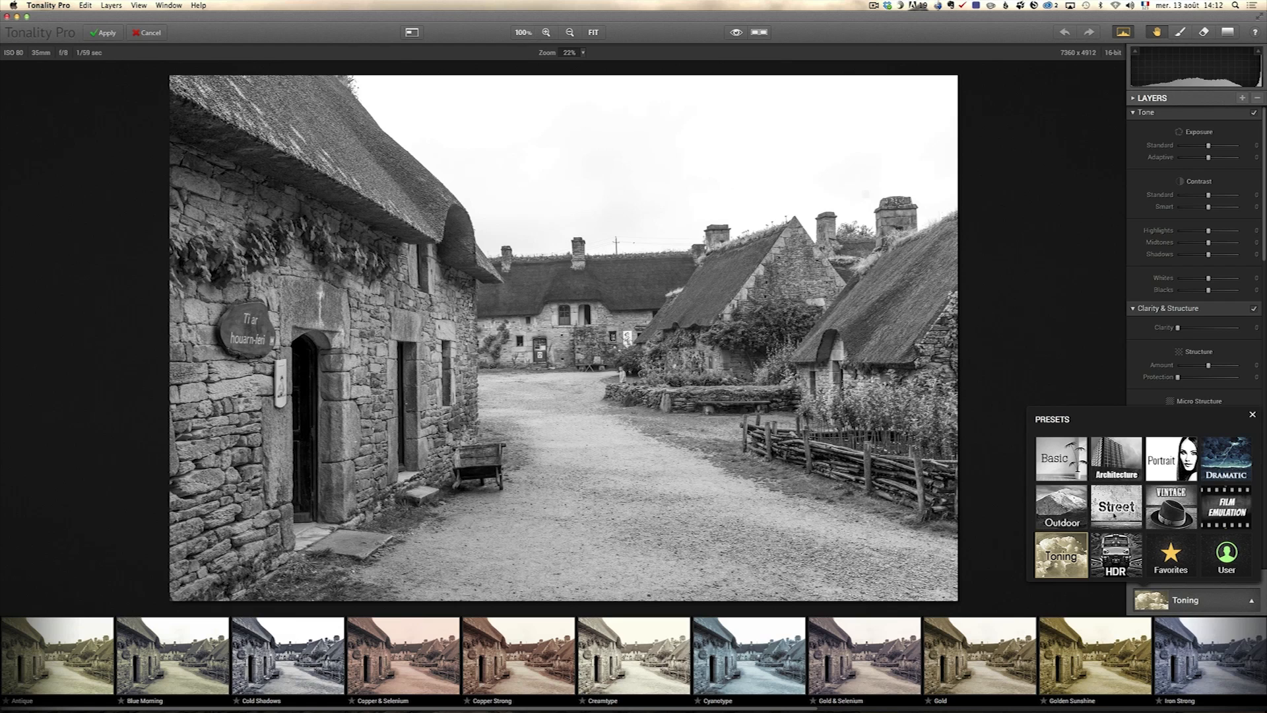
click(1226, 462)
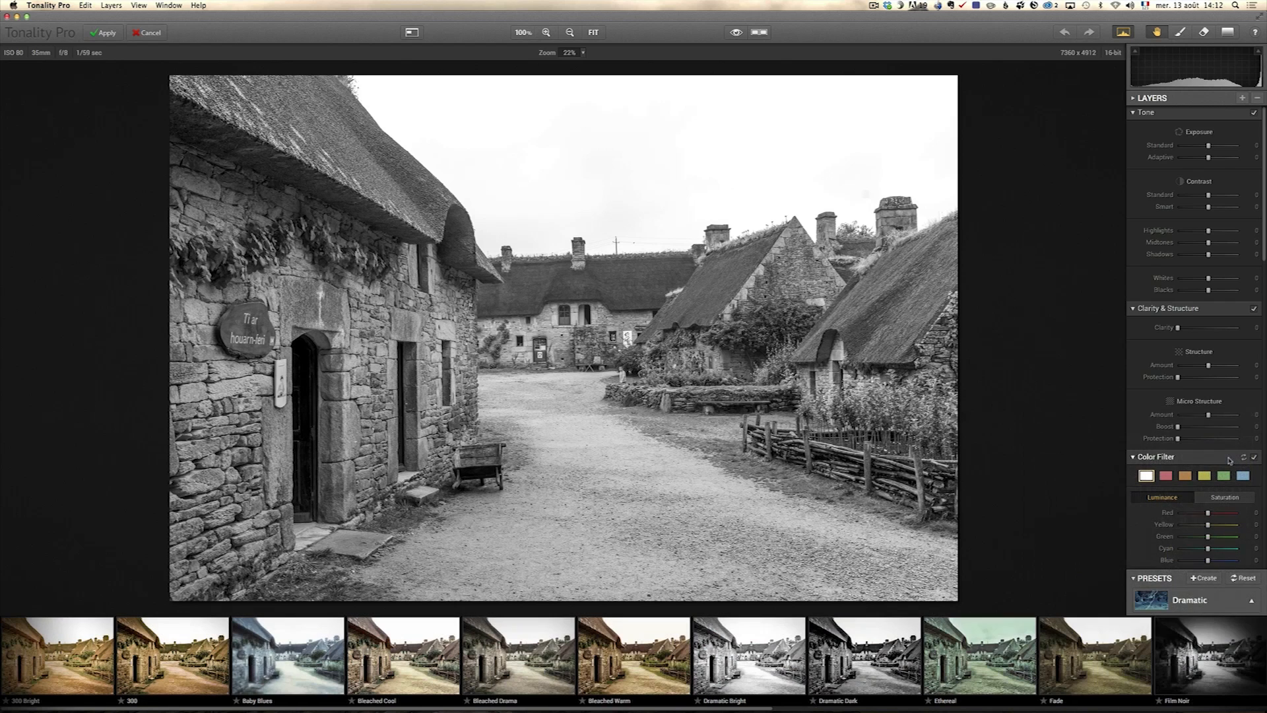
click(54, 665)
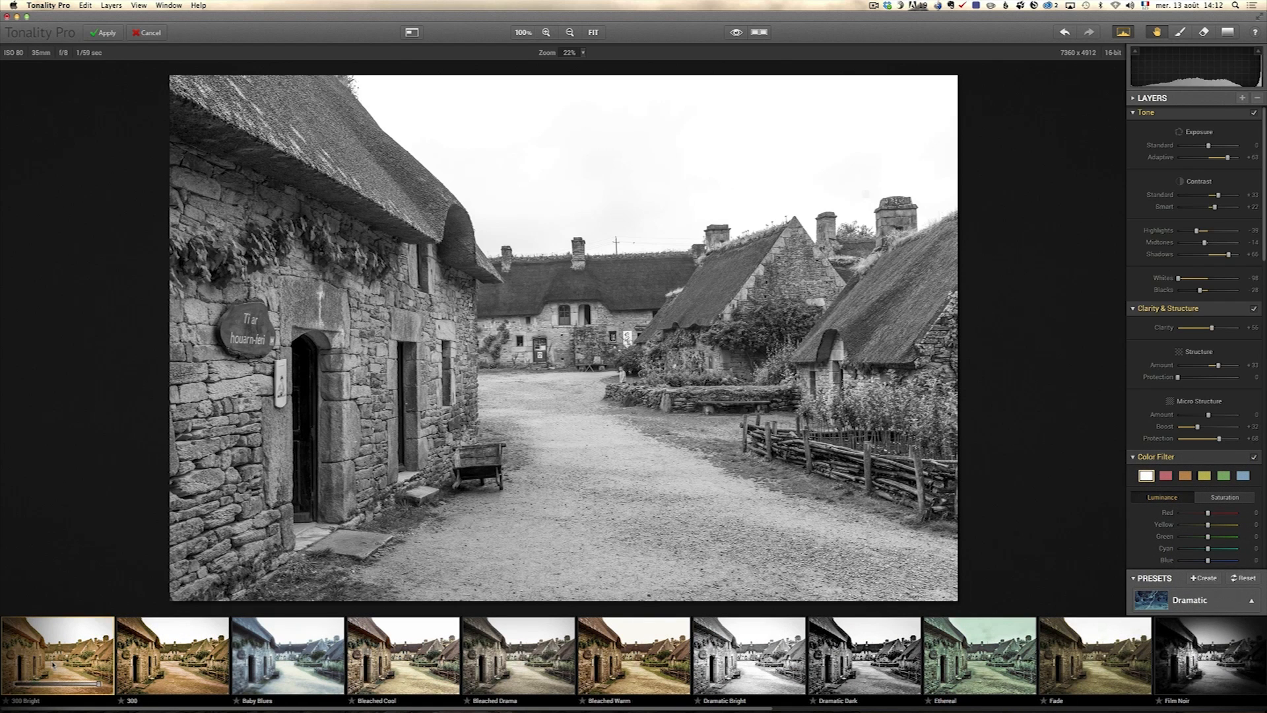
click(175, 663)
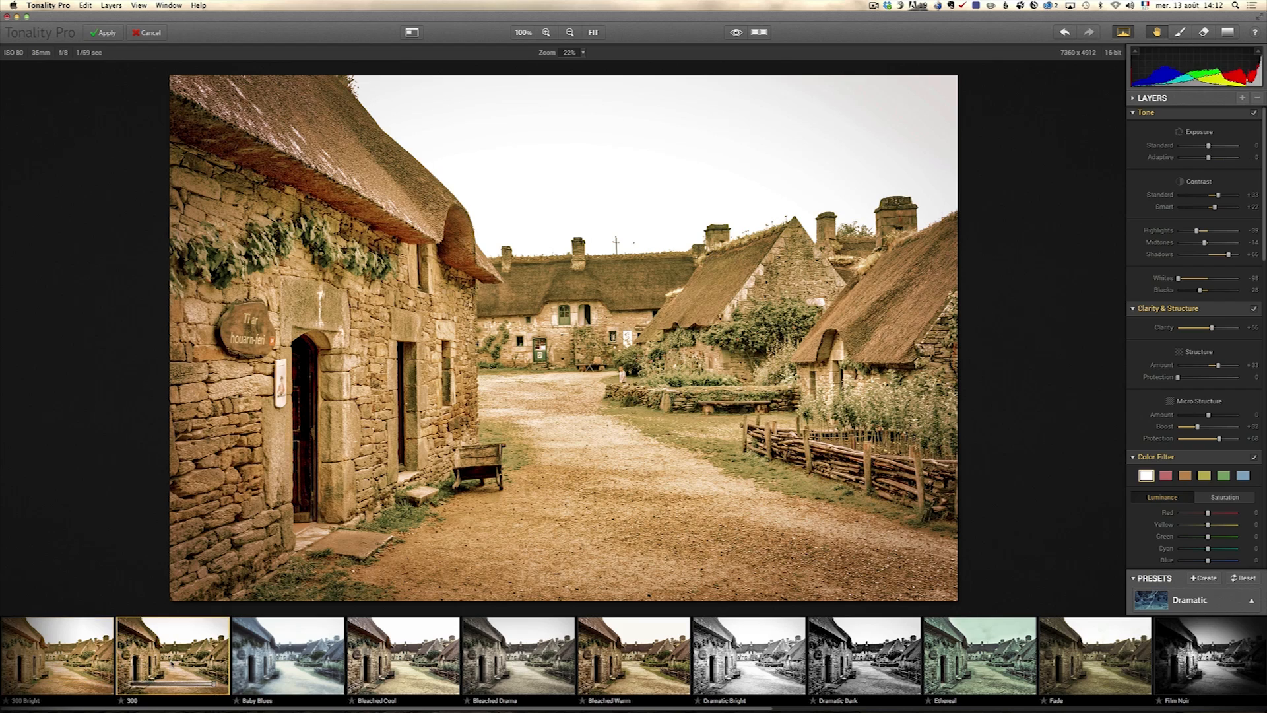
click(288, 657)
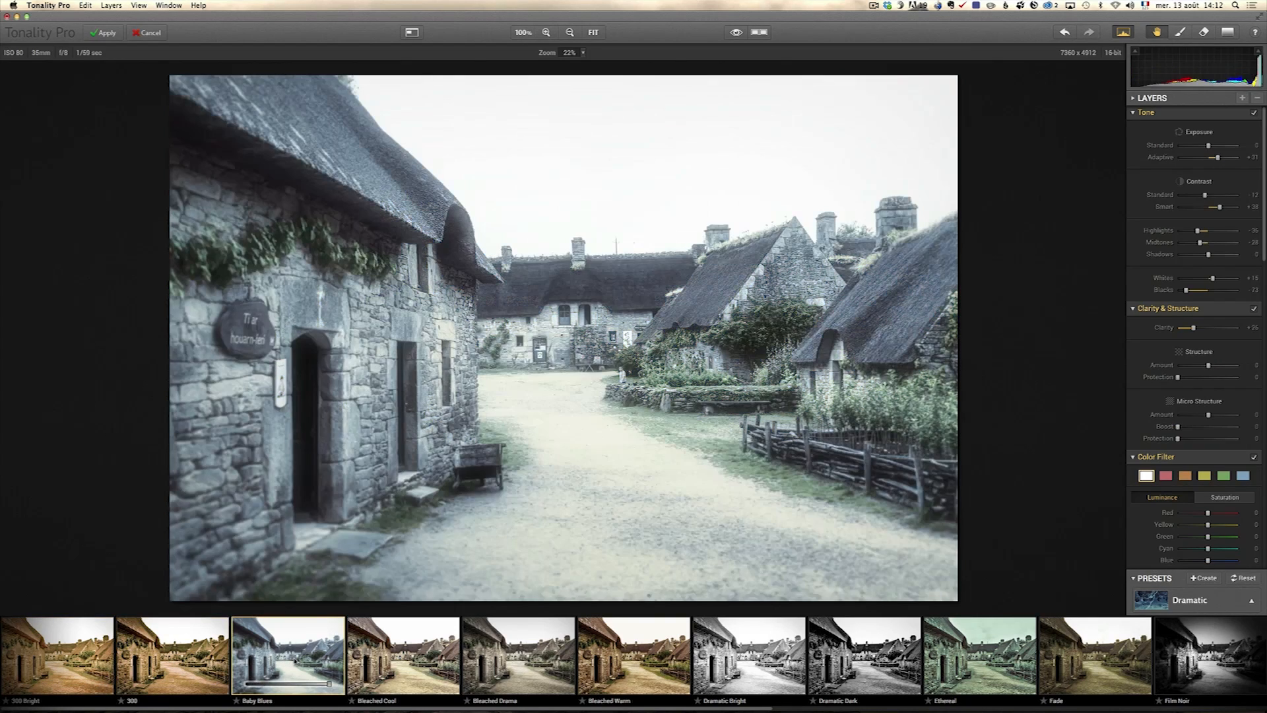
click(660, 668)
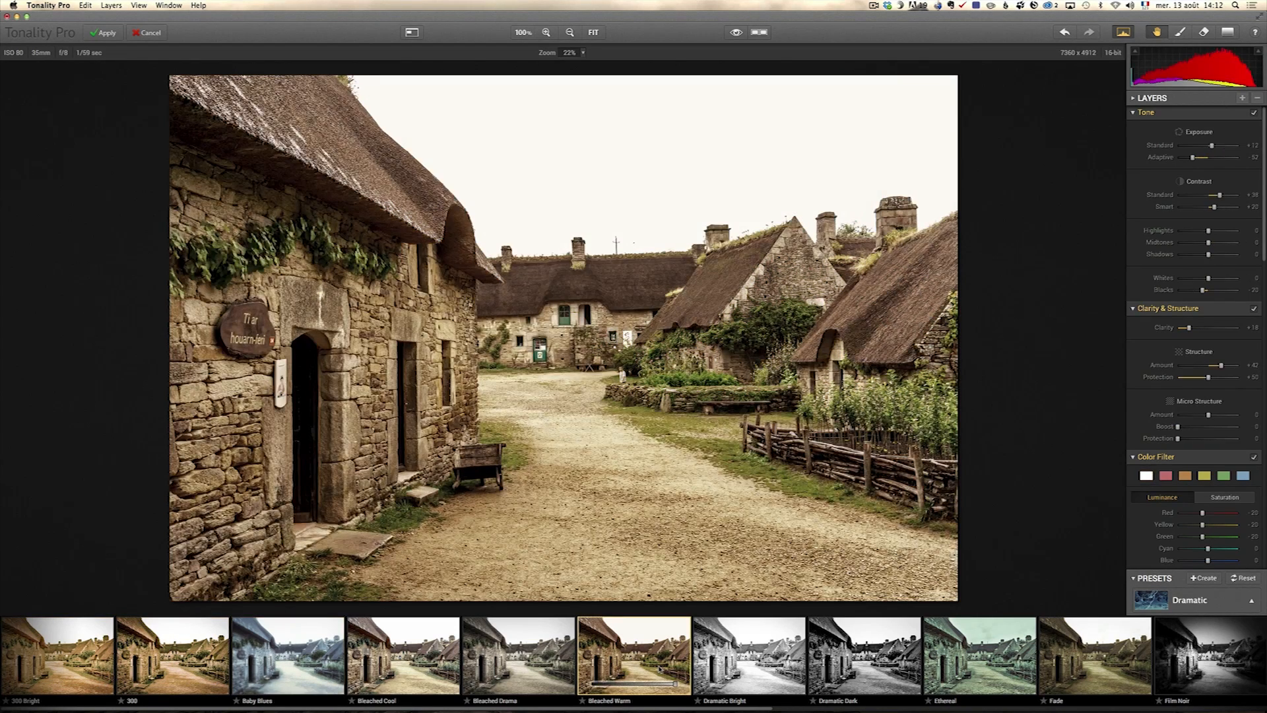
click(864, 656)
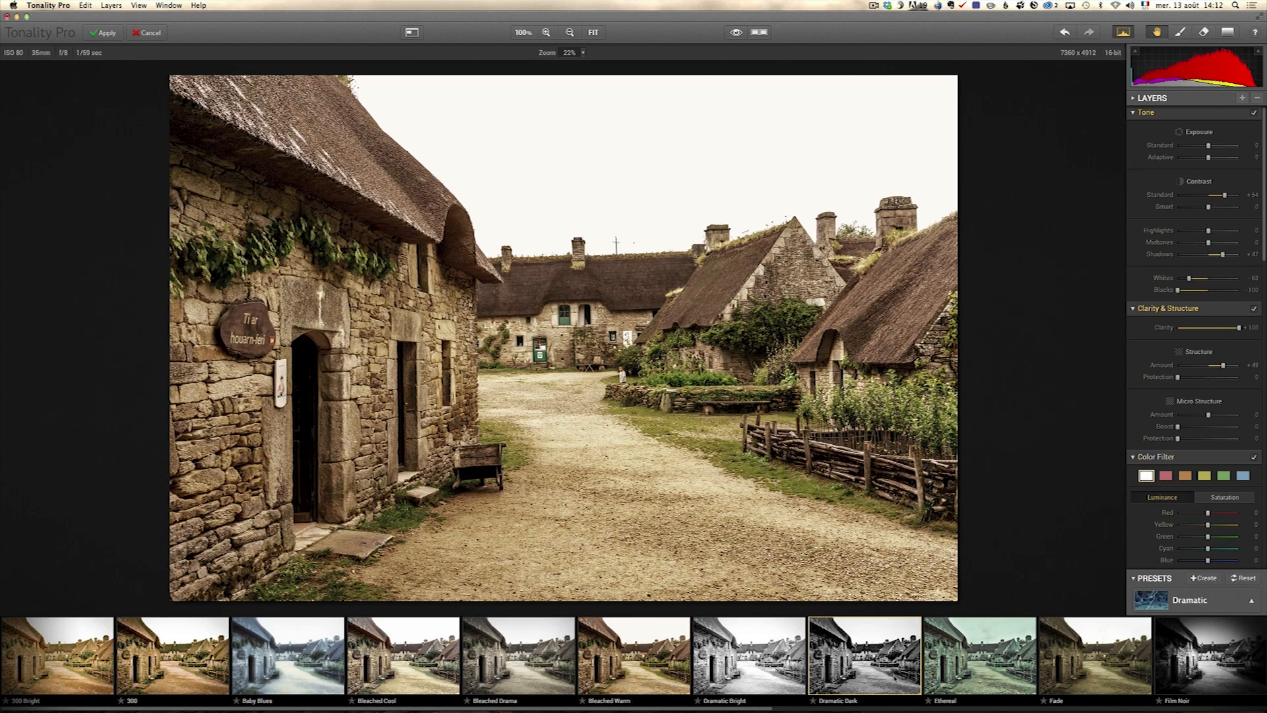
- Switch to the HDR presets and try HDR Classic, HDR Only Red, HDR Smooth and HDR Strong on the photo
click(1240, 598)
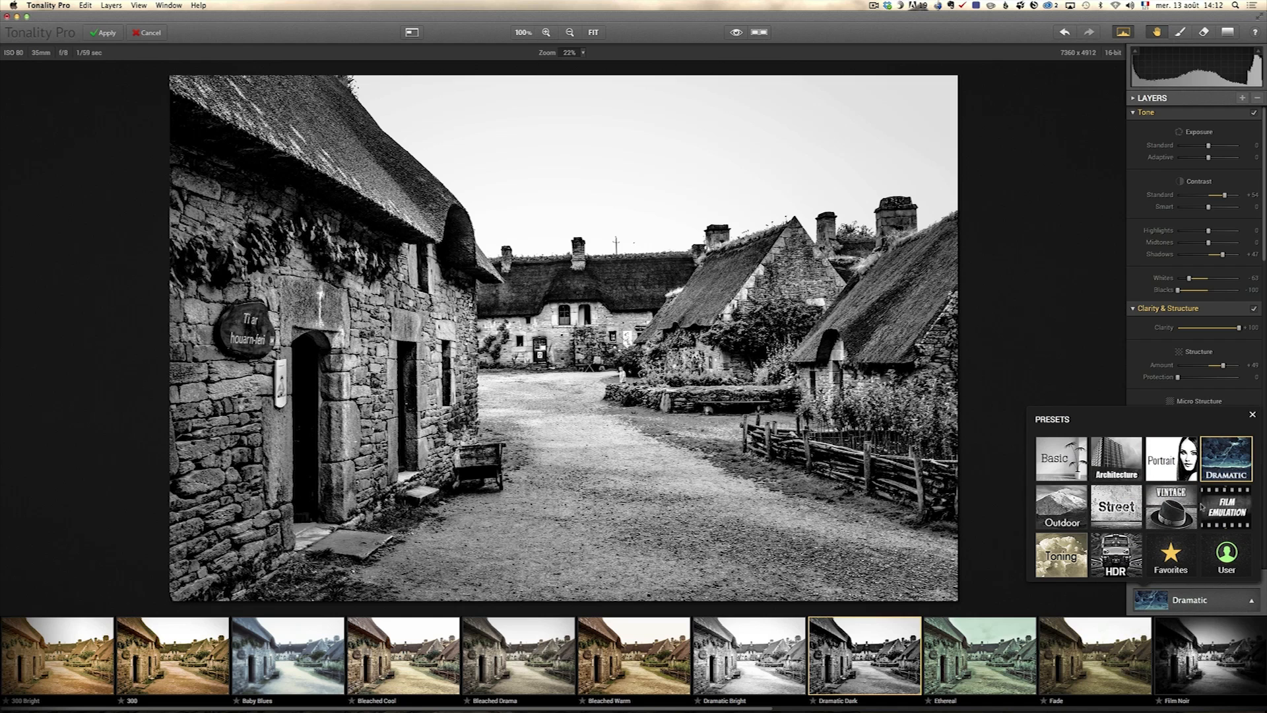
click(1124, 546)
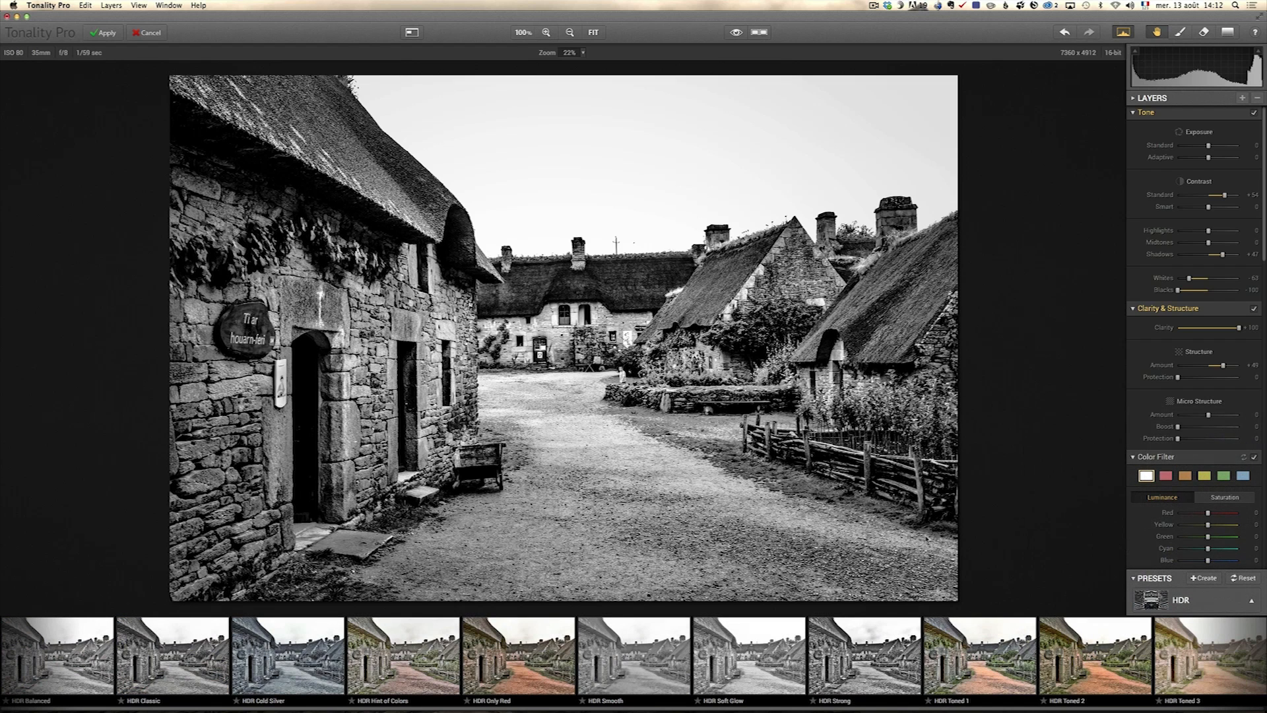
click(168, 665)
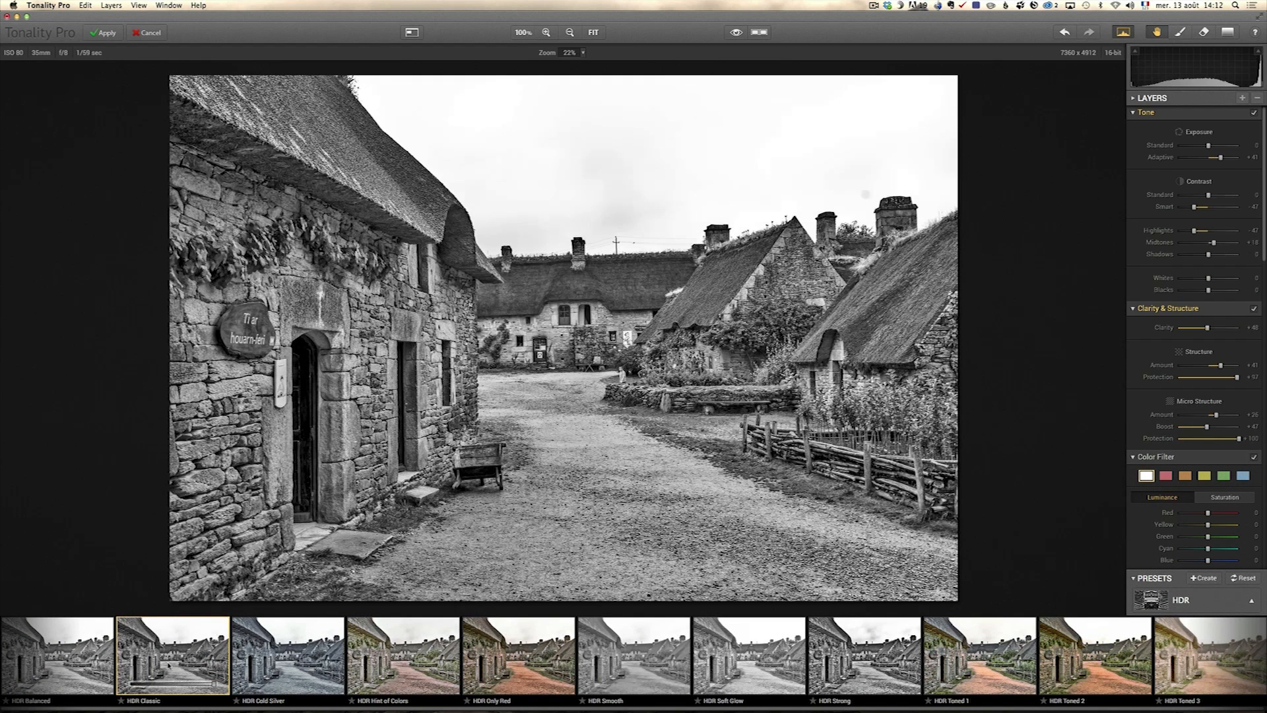
click(521, 673)
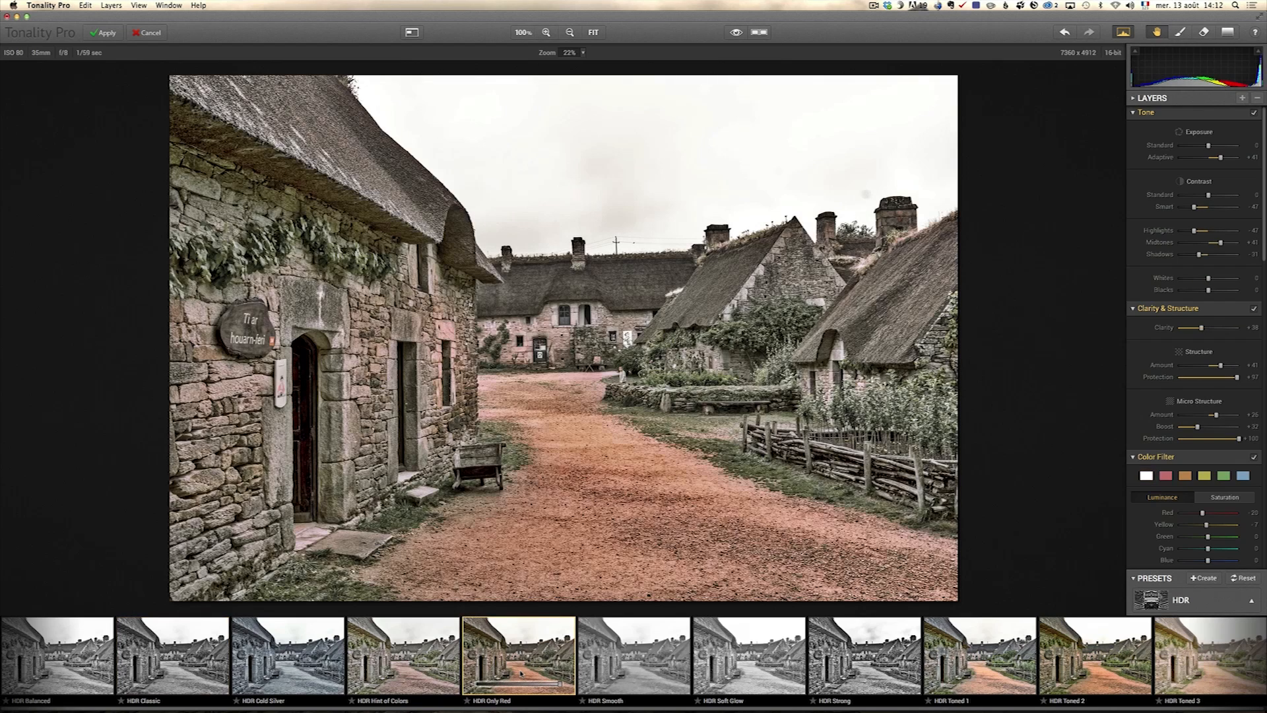
click(632, 665)
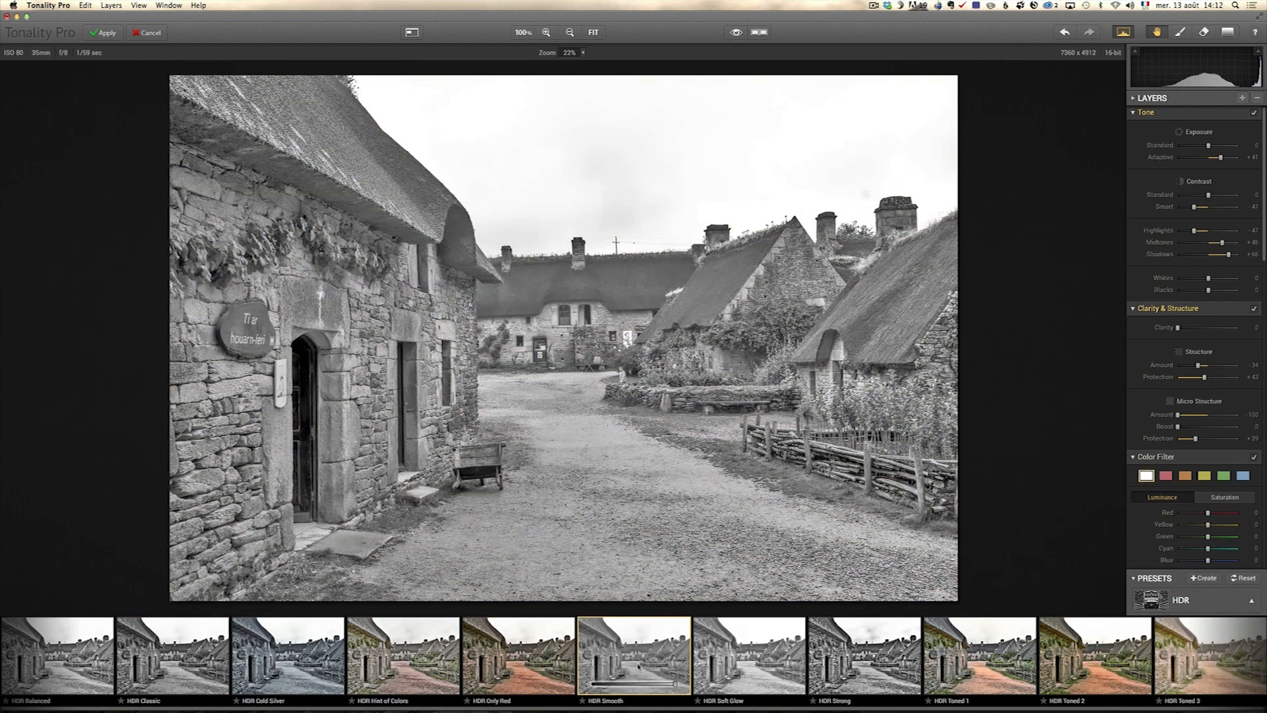
click(864, 660)
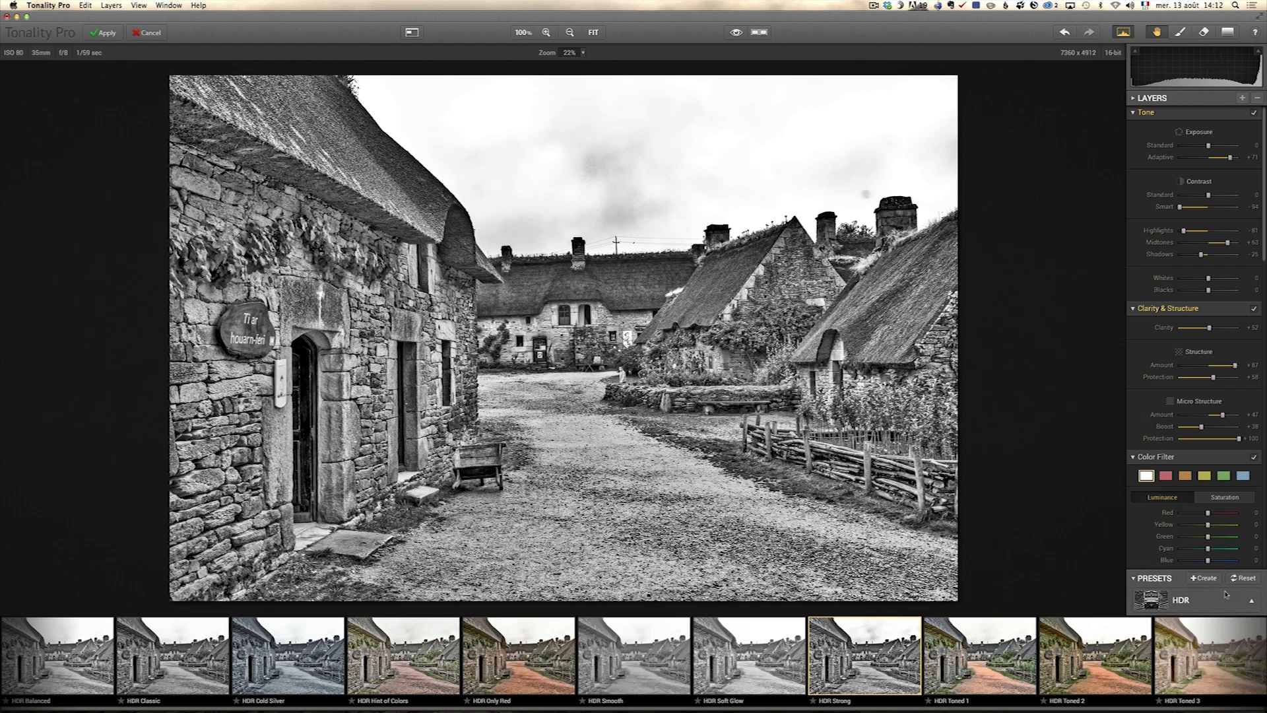
- Try the Toning presets Antique, Copper & Selenium and Copper Strong on the photo, and reset all preset adjustments
click(1250, 599)
click(1061, 554)
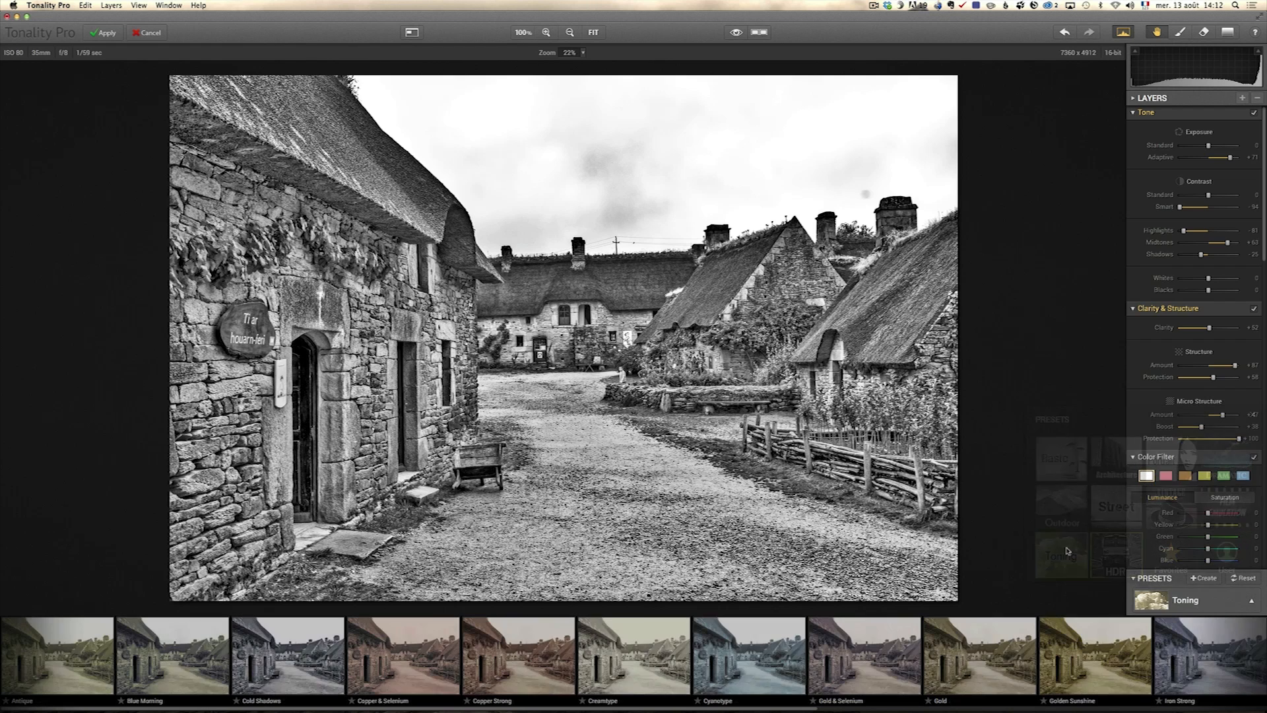
click(43, 672)
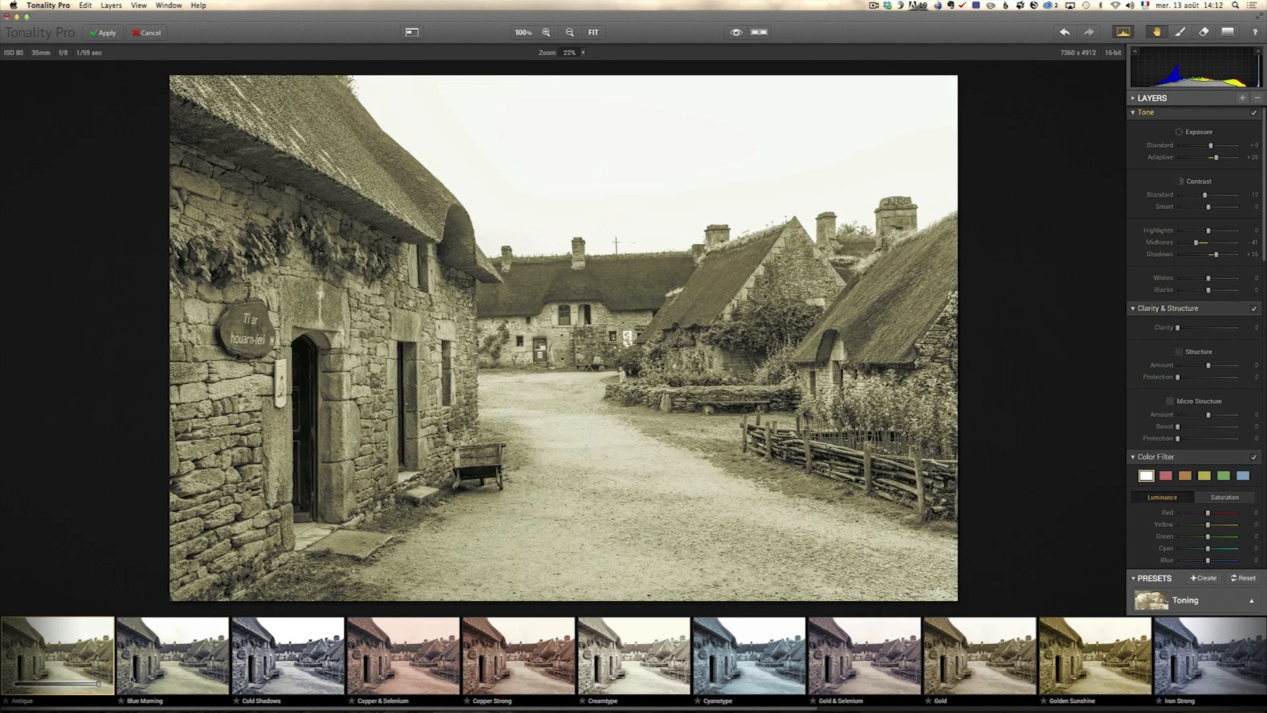
click(394, 675)
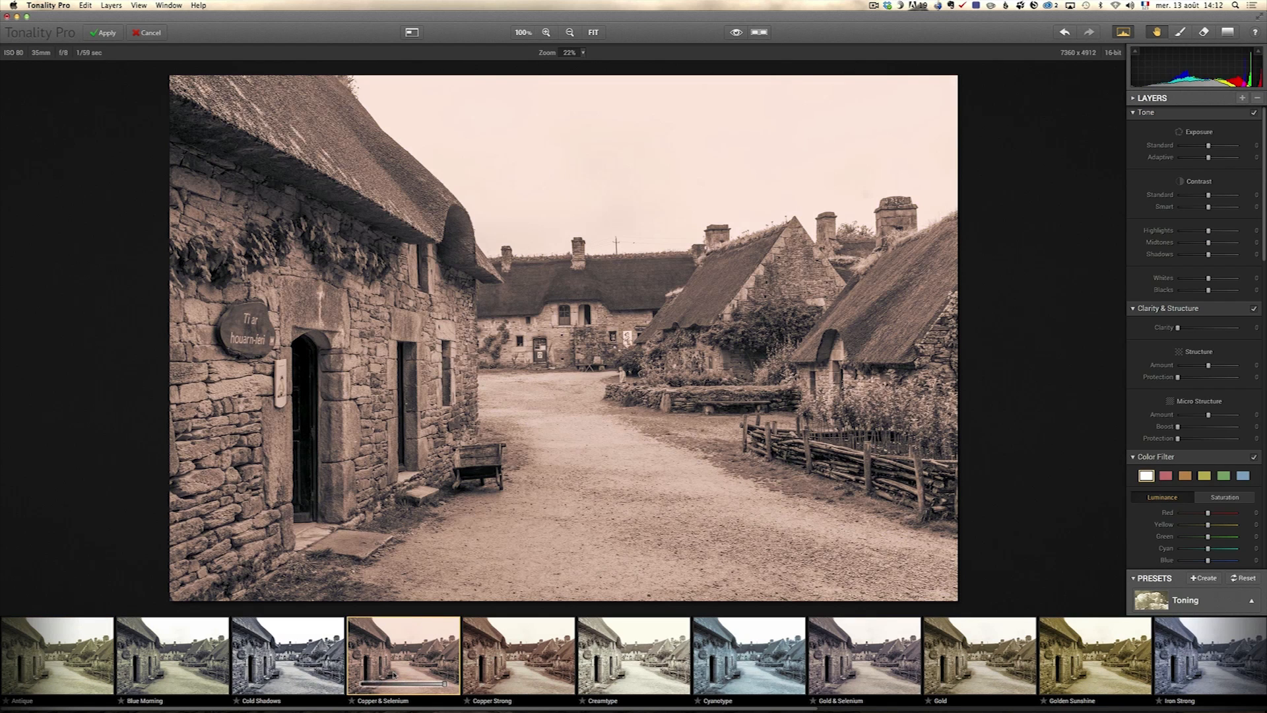
click(529, 655)
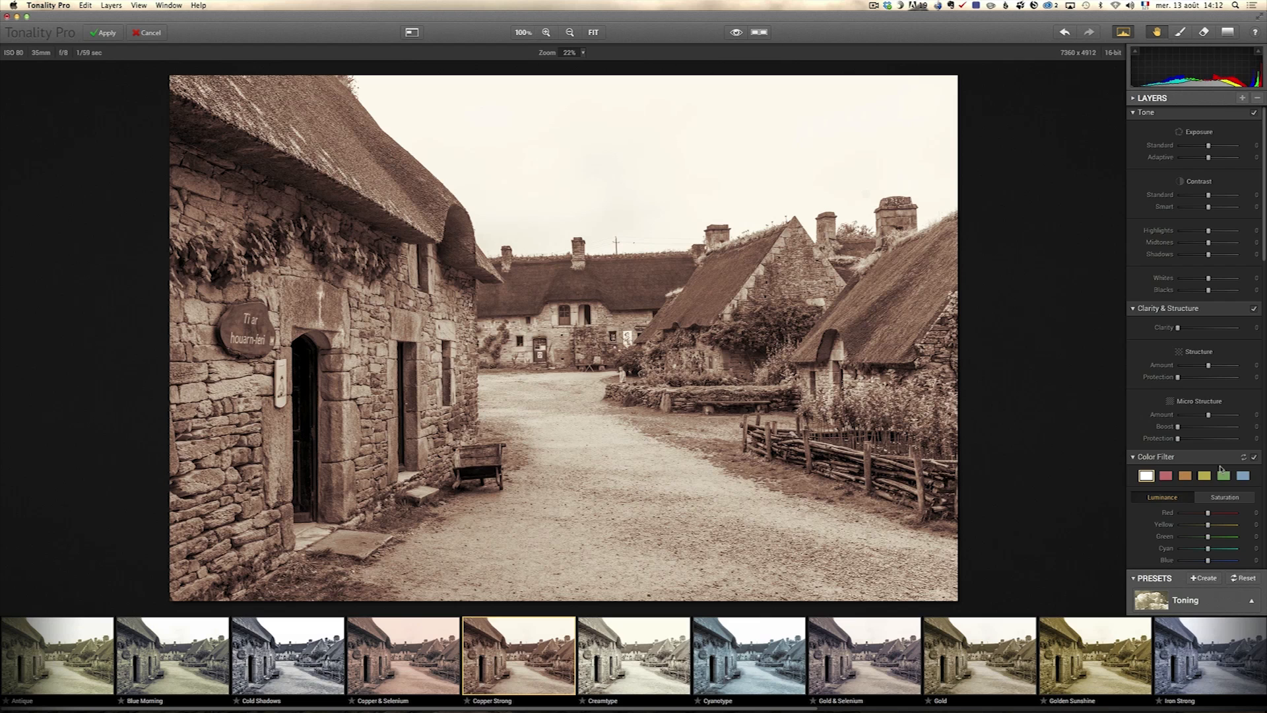
click(1244, 578)
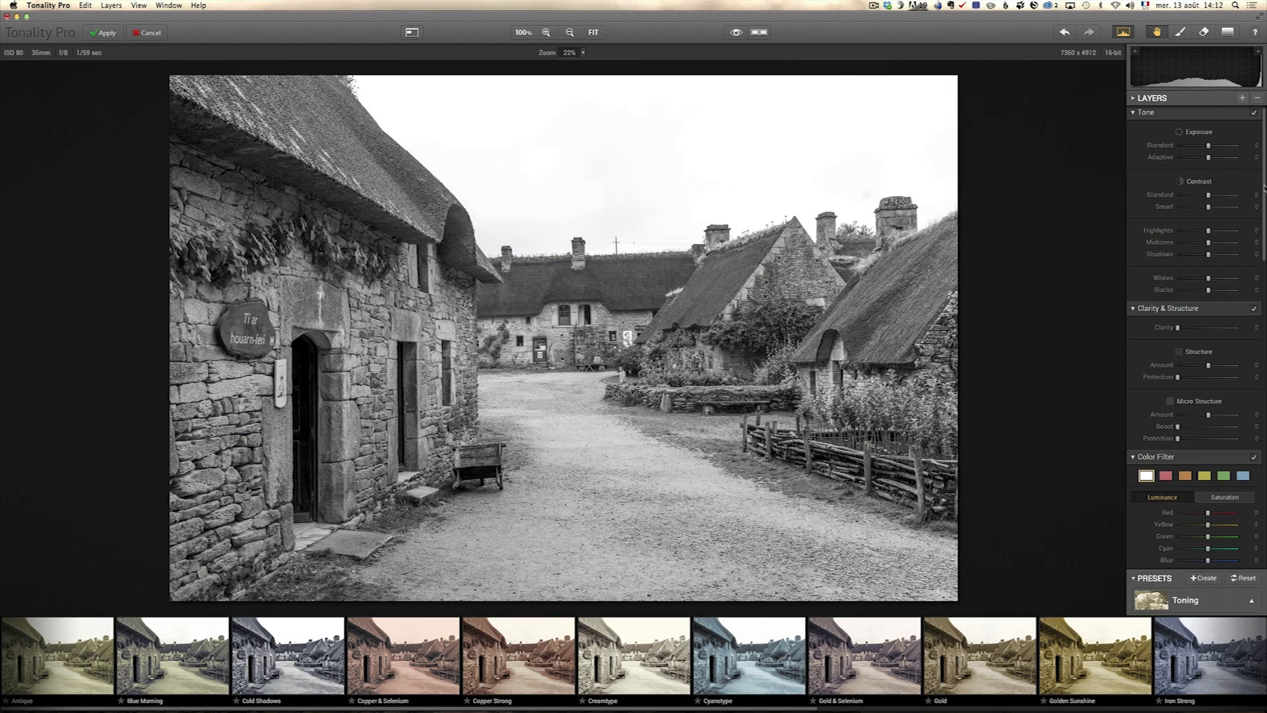
- Lower the photo's Adaptive exposure to -62 to bring out detail in the sky
mouse_move(1149, 84)
drag(1210, 161, 1193, 159)
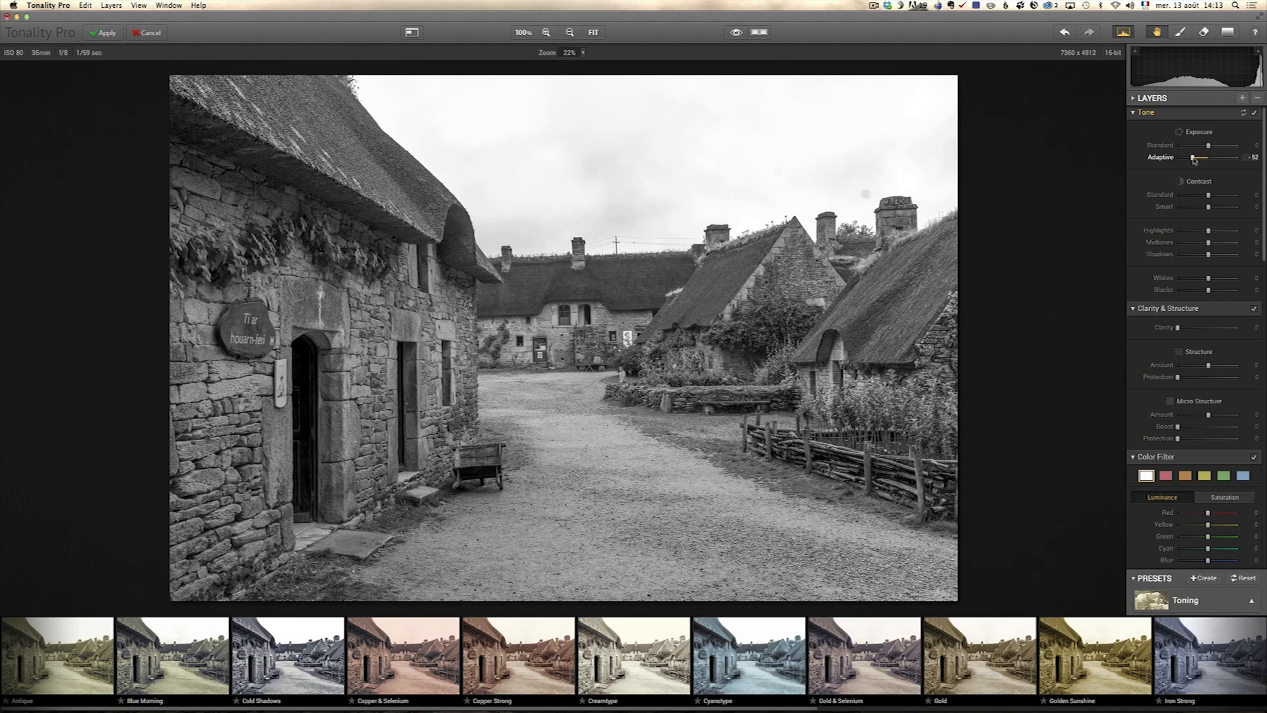
drag(1193, 159, 1190, 159)
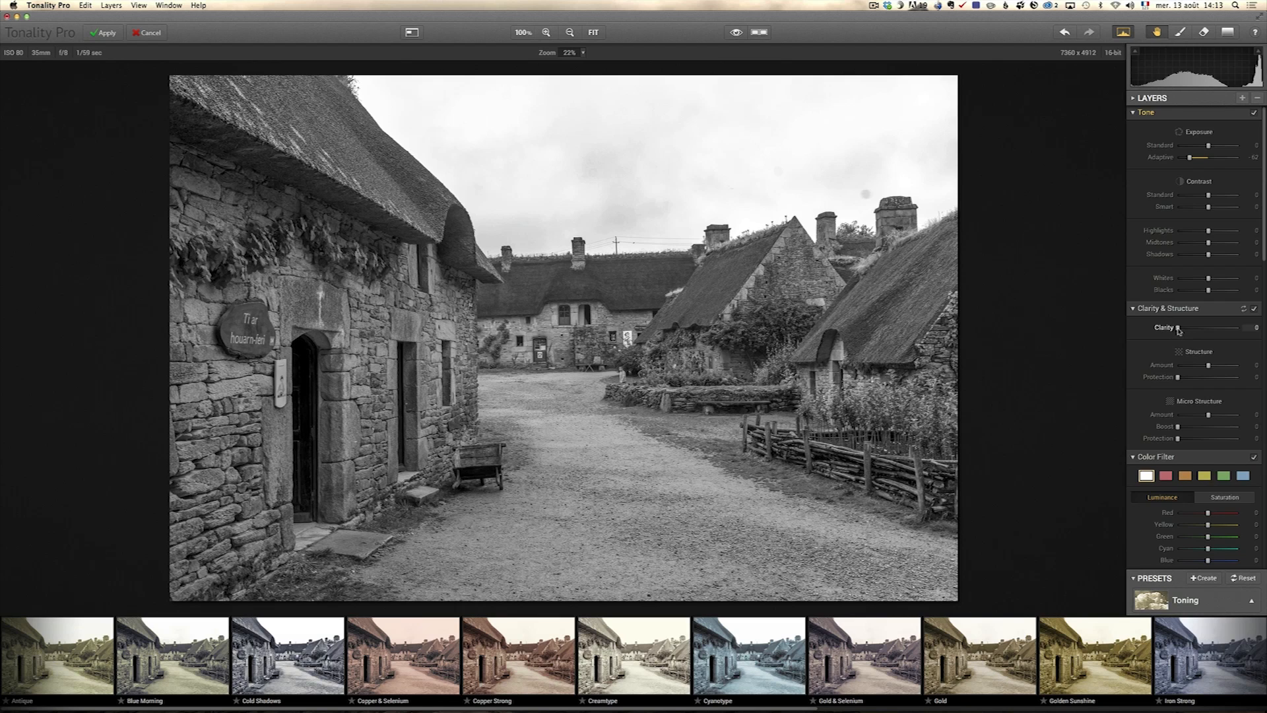
- Set Clarity to +10 and the Structure amount to +9, and rename the layer as Basics
drag(1178, 330, 1211, 368)
click(1132, 98)
double_click(1171, 113)
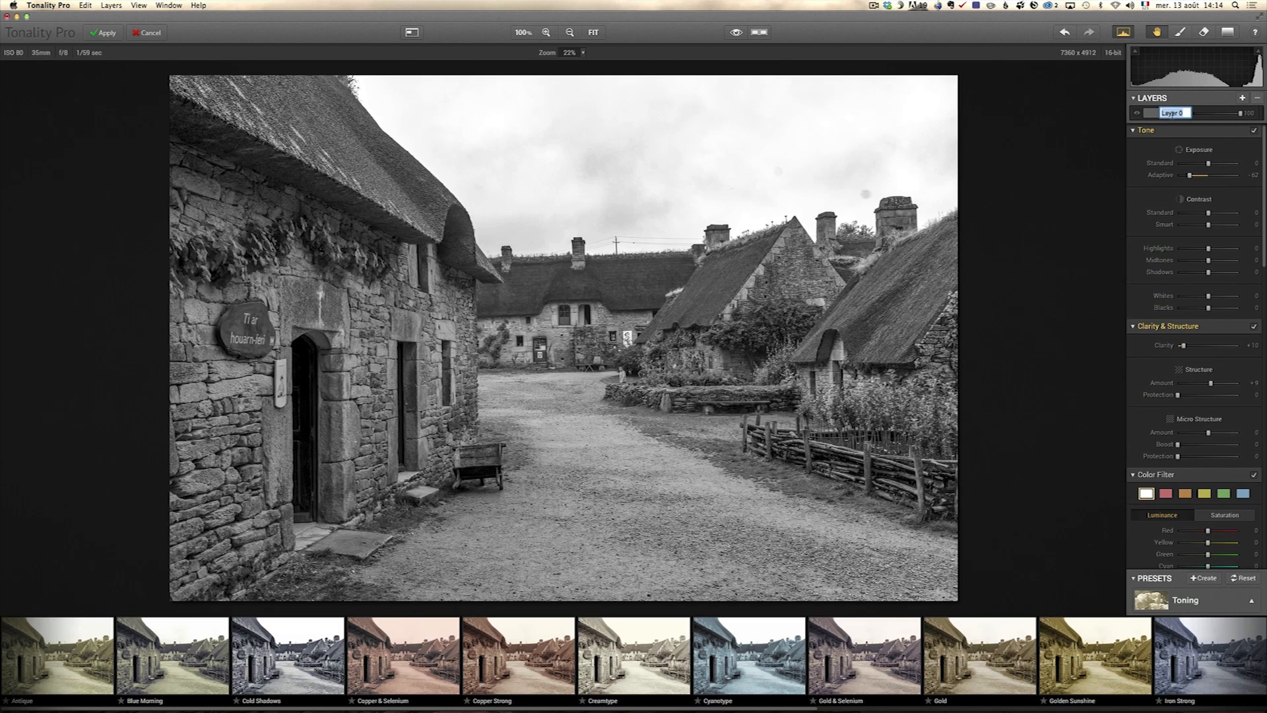
text(Basics)
key(Return)
- Add a new layer and set its Clarity to +22 and its Structure amount to +17
click(1243, 98)
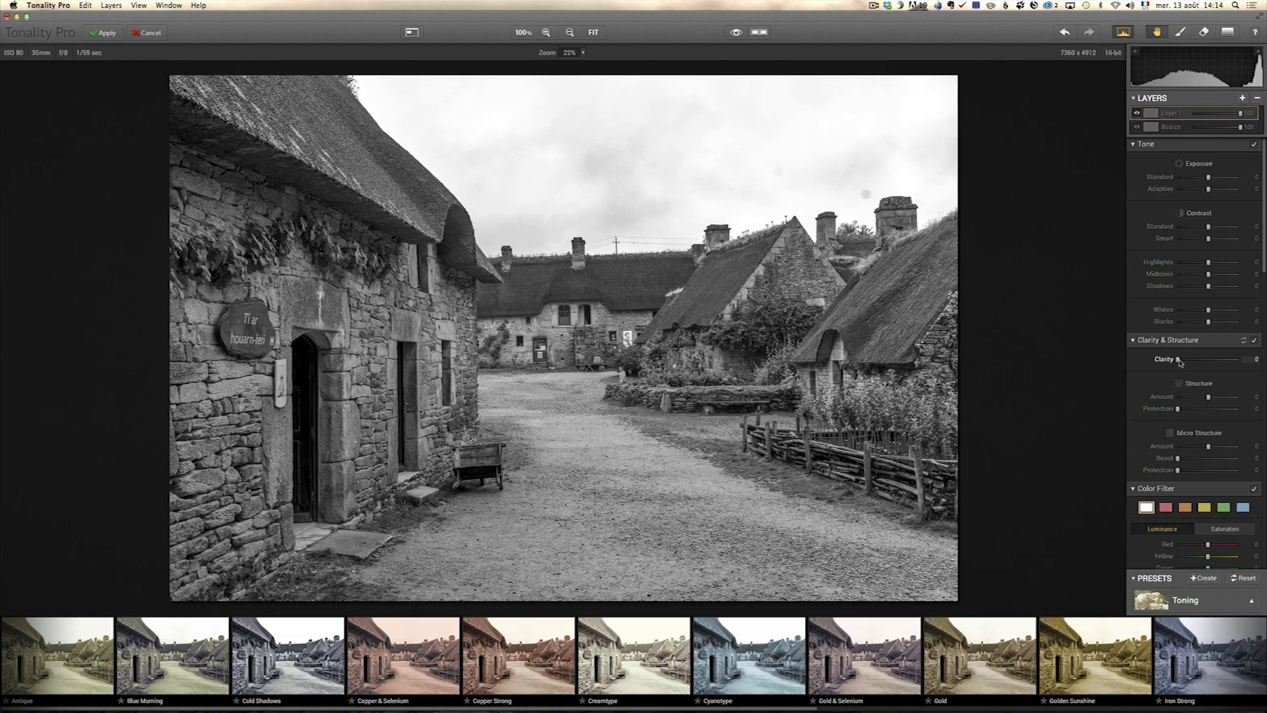
drag(1177, 361, 1217, 398)
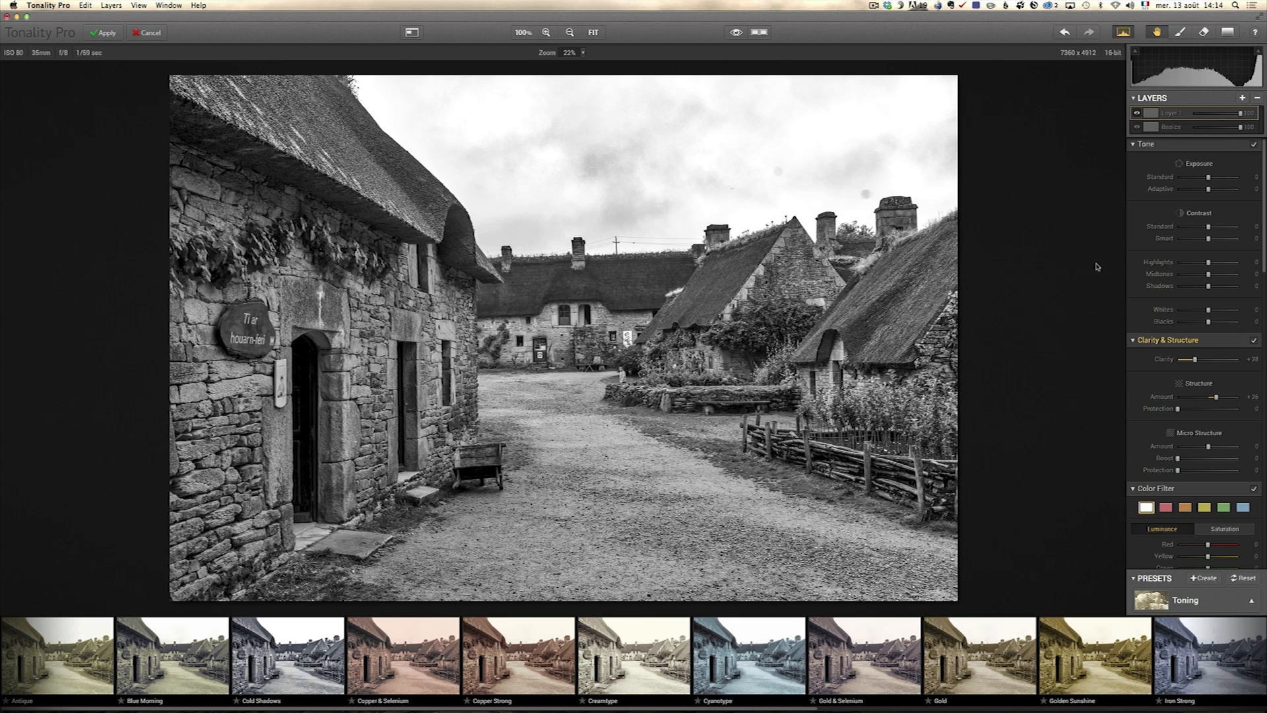
drag(1195, 360, 1191, 360)
drag(1217, 397, 1213, 398)
- Brush the layer's effect onto the stone house on the left and the cottage on the right, and rename the layer as Clarity
click(1181, 33)
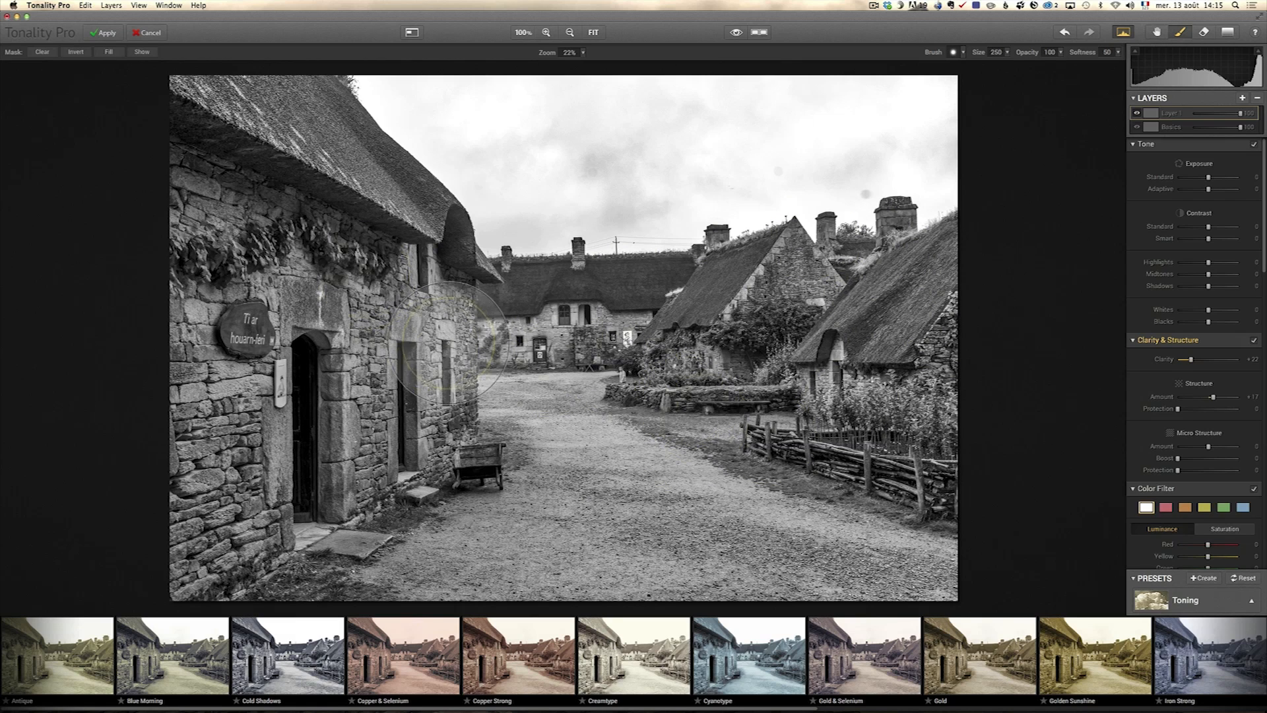
mouse_move(436, 327)
mouse_down()
mouse_move(310, 277)
mouse_move(270, 229)
mouse_move(226, 424)
mouse_move(236, 258)
mouse_up()
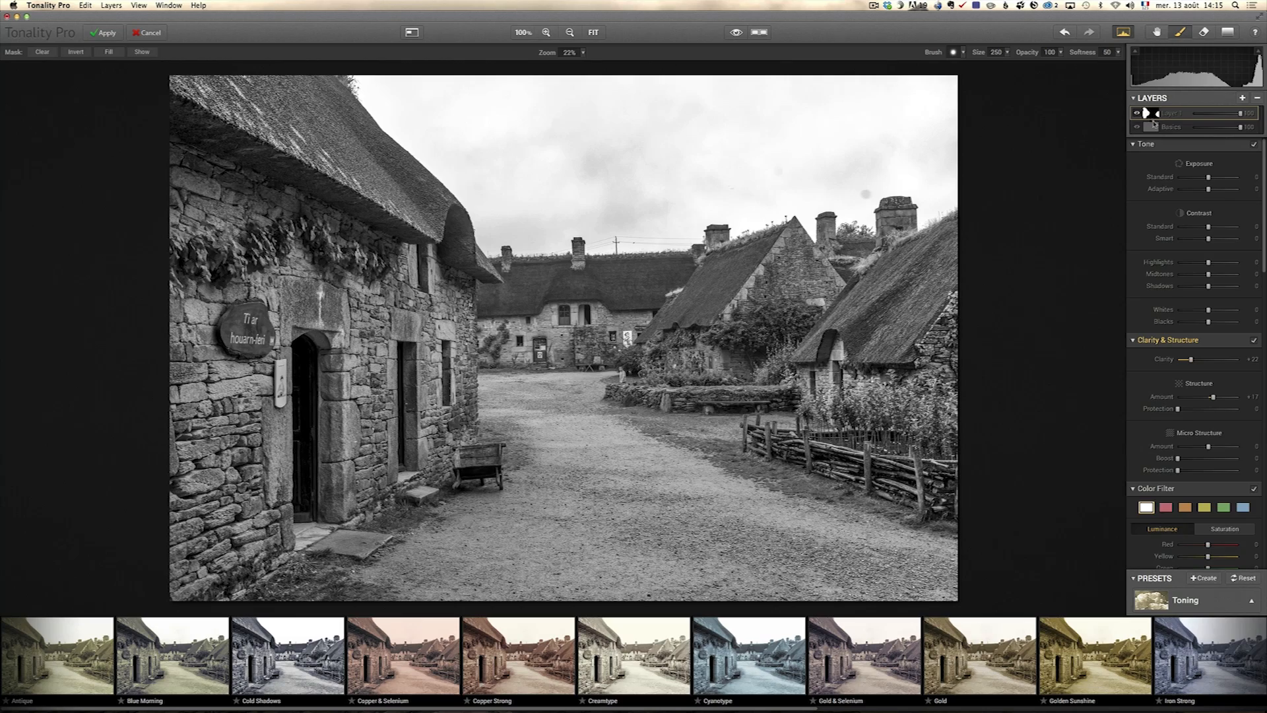
key(super+plus)
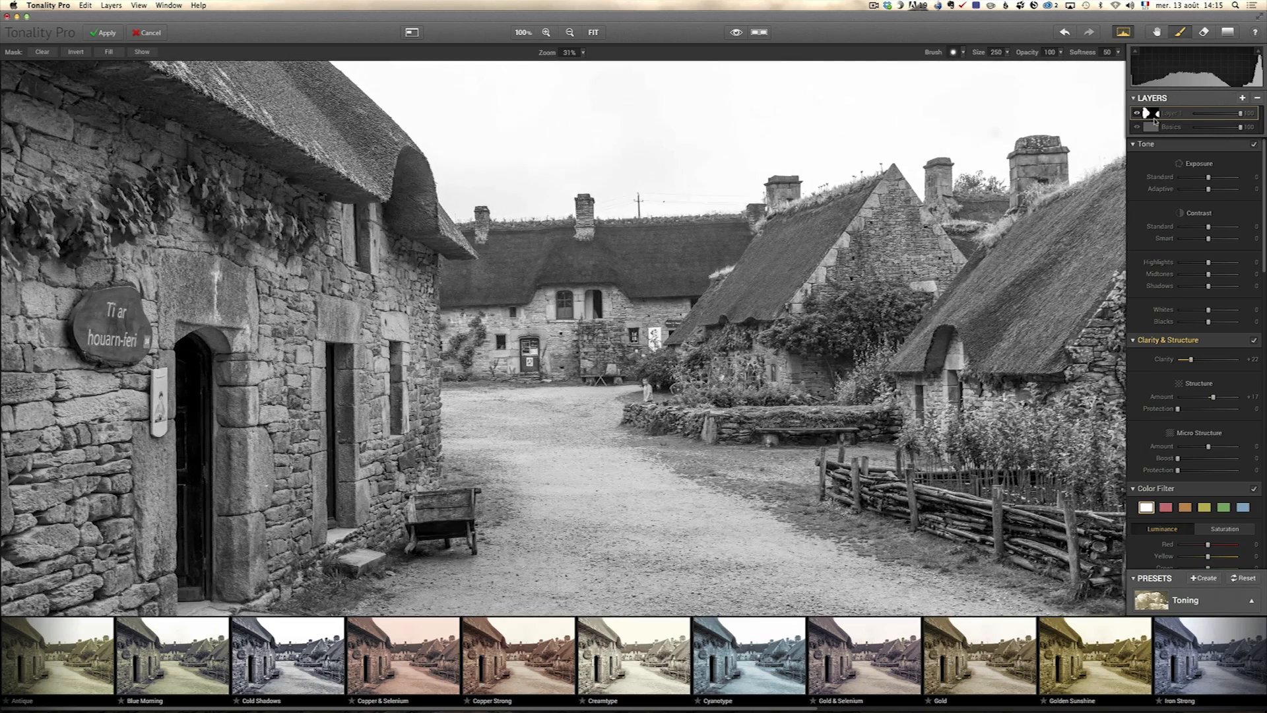
key(super+minus)
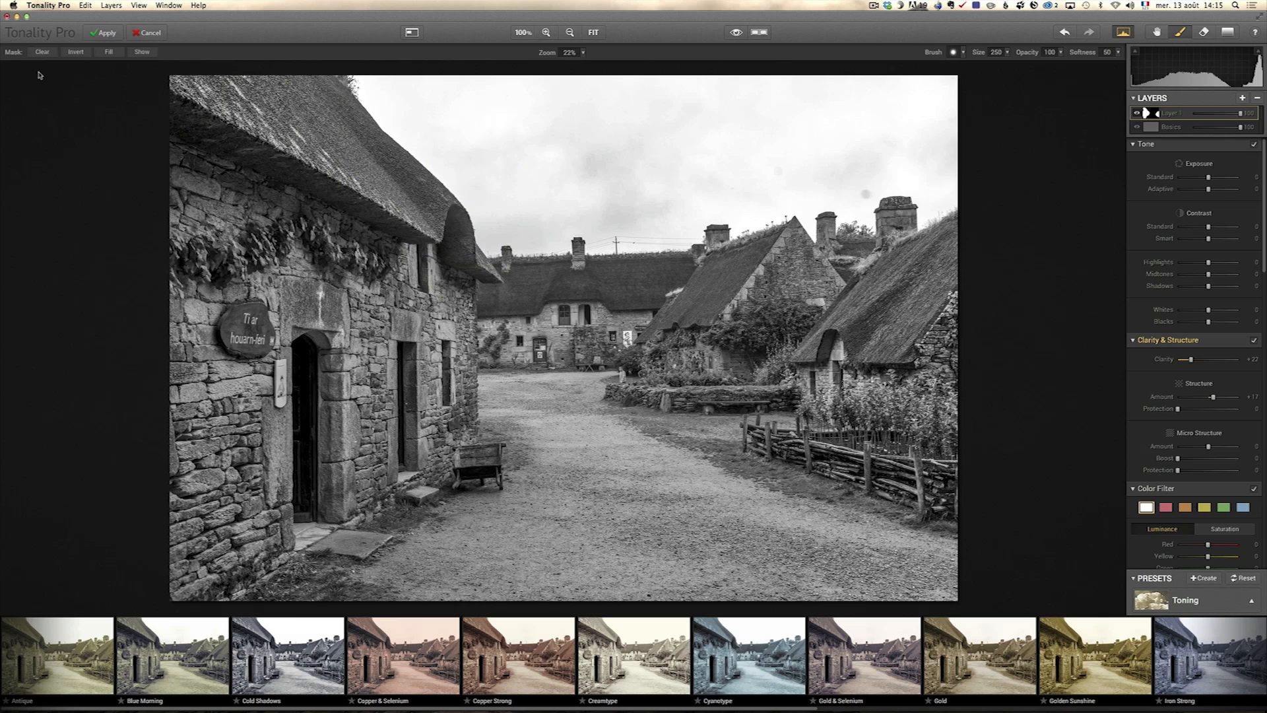
click(141, 52)
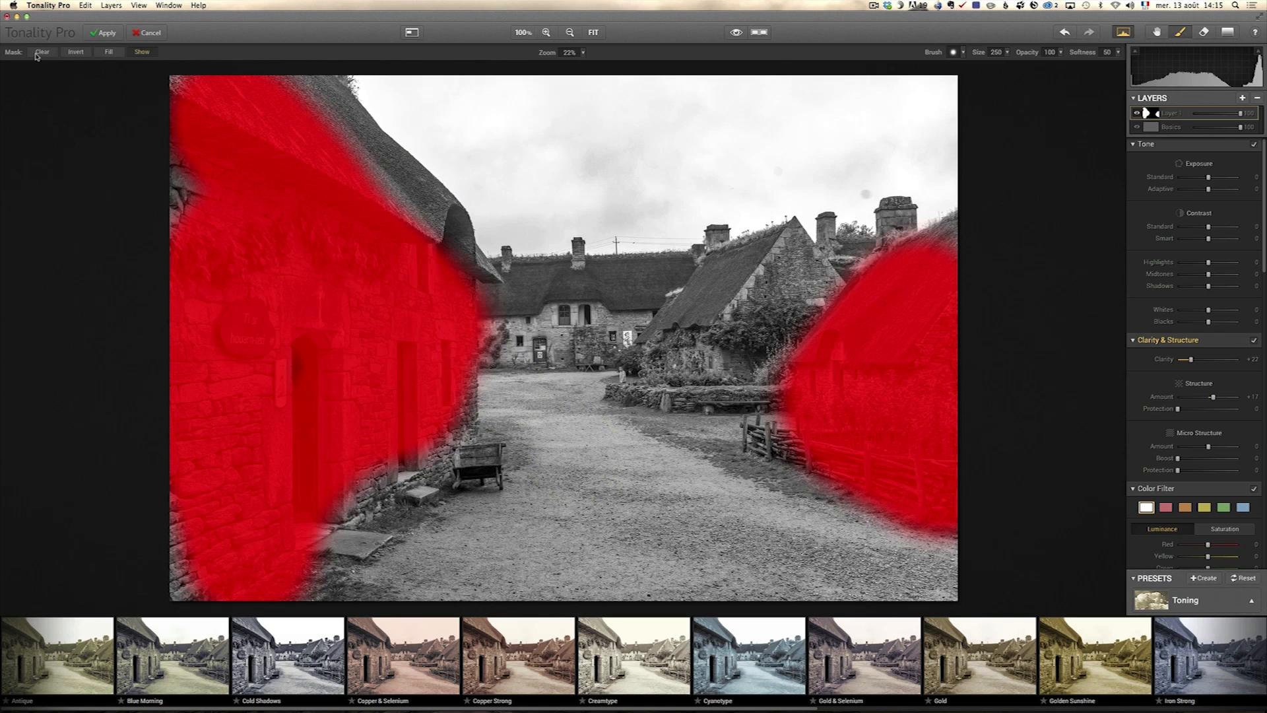
click(141, 52)
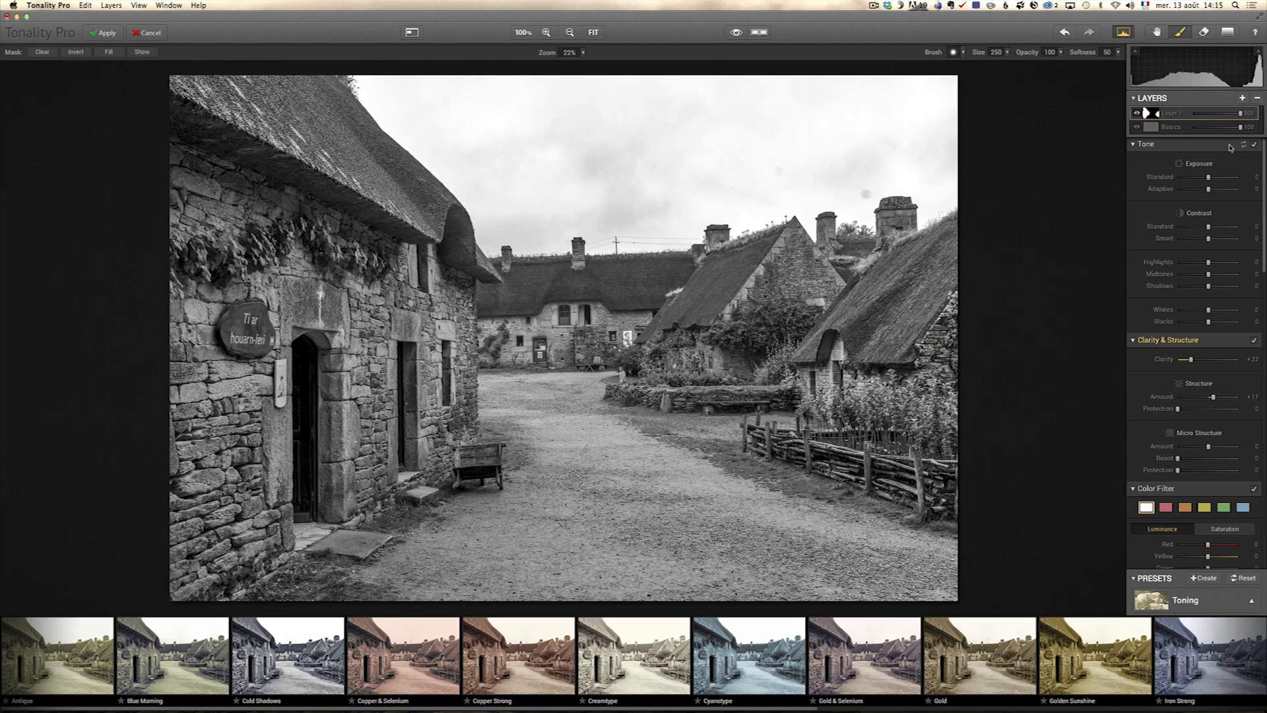
double_click(1168, 114)
key(Return)
- Add a new layer with a Glow amount of +27 and brush it over the houses in the background
click(1243, 99)
drag(1264, 267, 1264, 448)
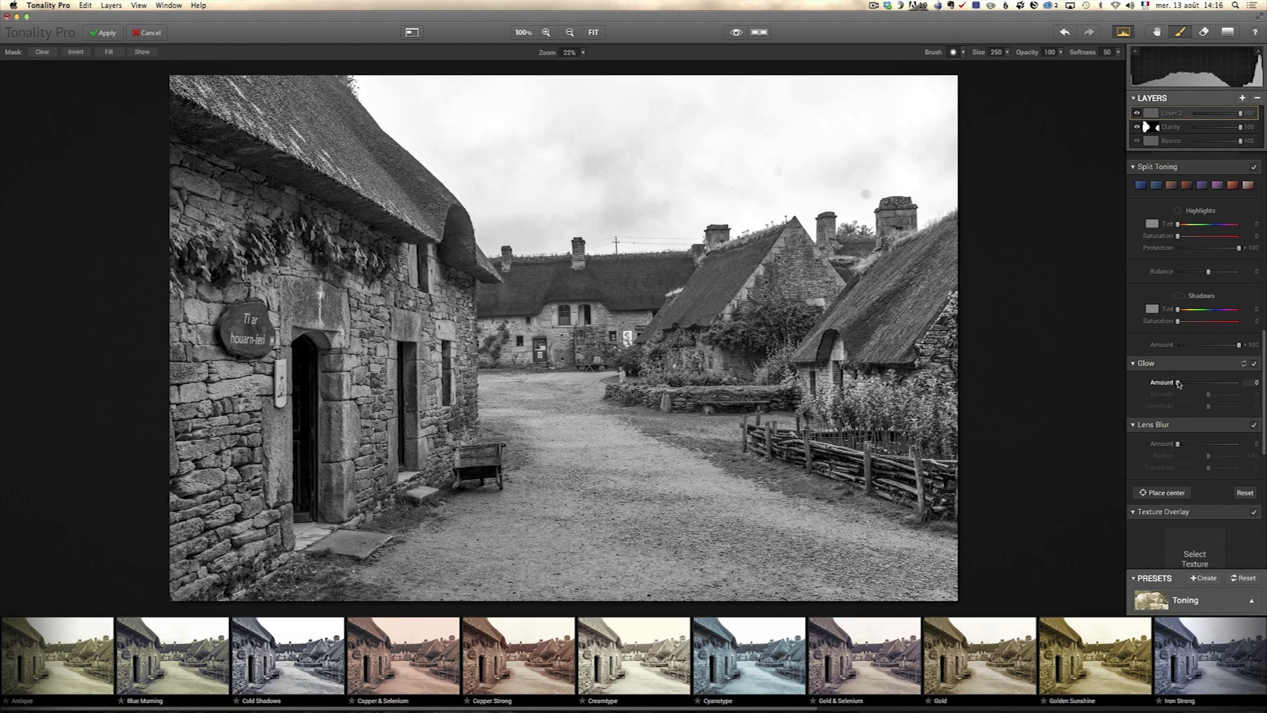
drag(1179, 384, 1195, 384)
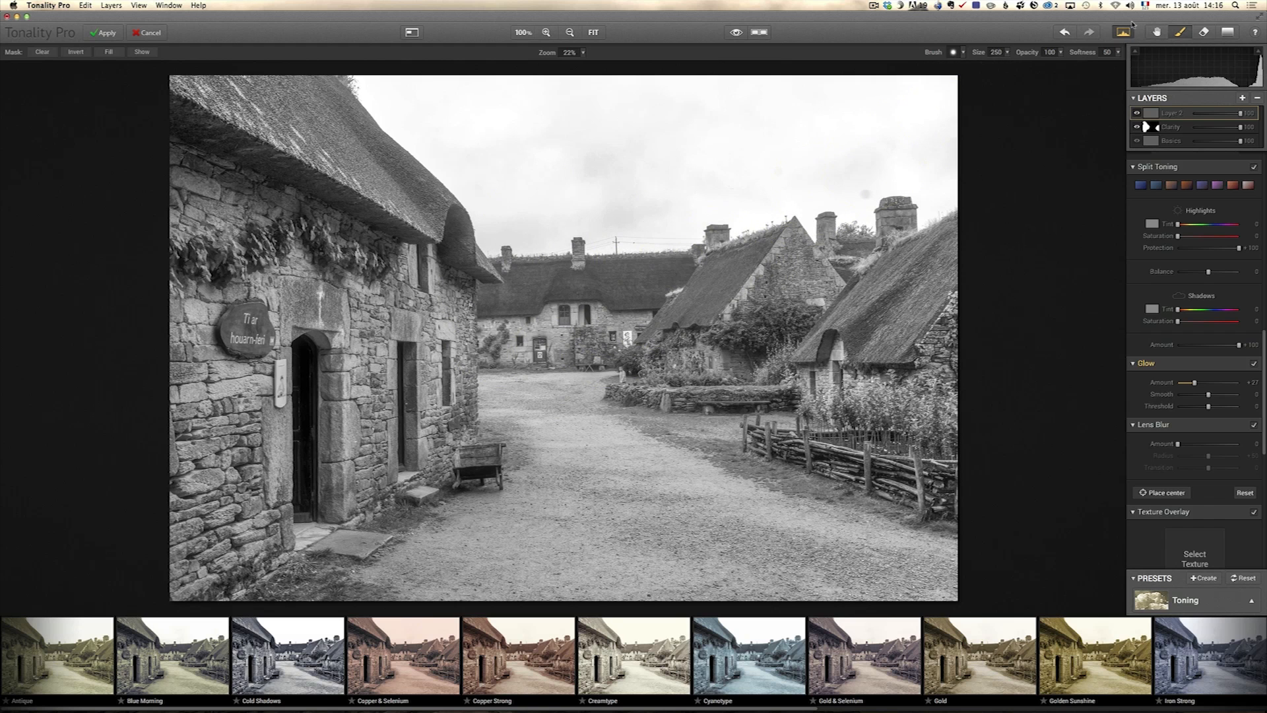
mouse_move(652, 291)
mouse_down()
mouse_move(599, 286)
mouse_move(549, 314)
mouse_move(629, 307)
mouse_move(483, 302)
mouse_move(540, 360)
mouse_move(607, 298)
mouse_move(563, 318)
mouse_move(643, 328)
mouse_up()
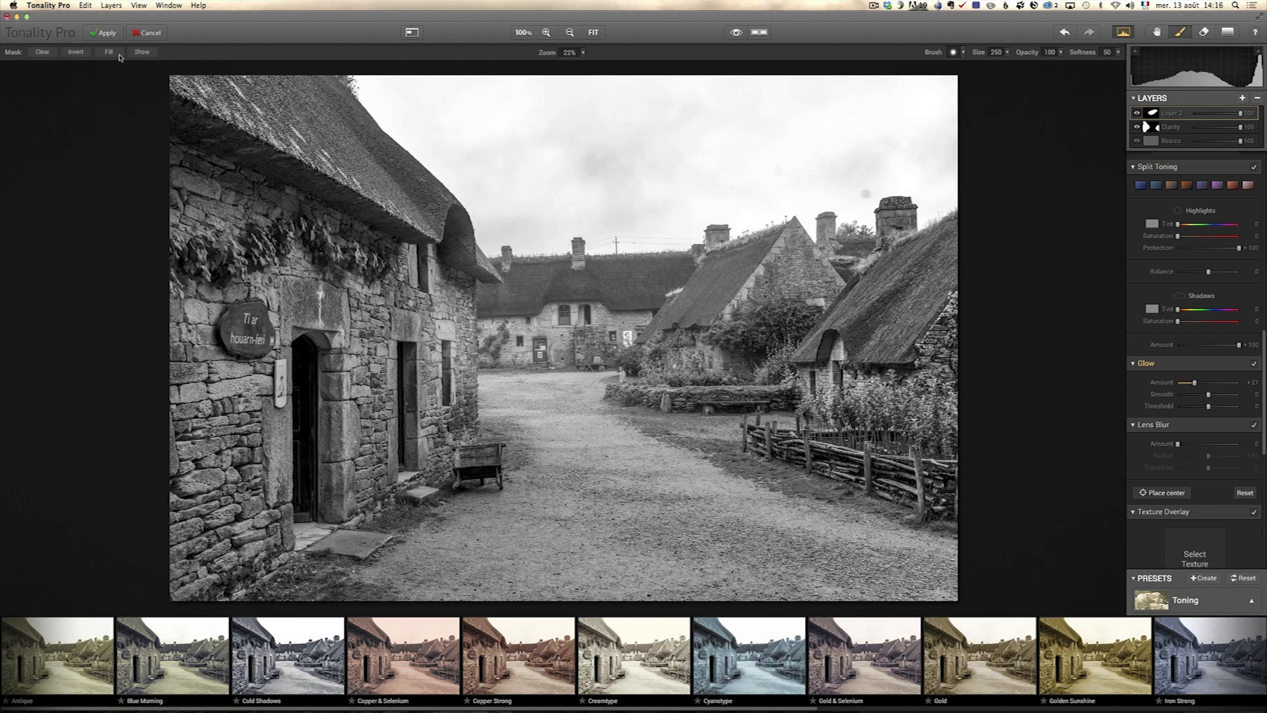
click(141, 53)
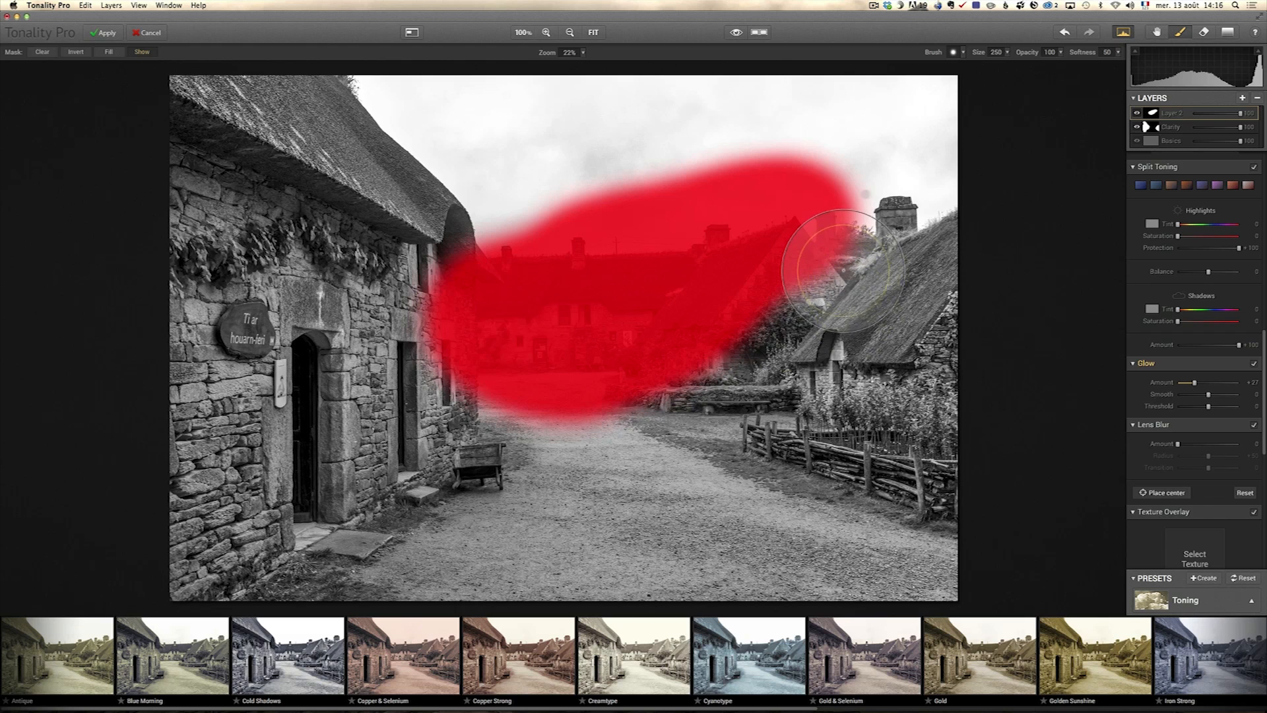
- Erase the glow mask from the edge of the foreground house, the gabled cottage and the sky near the right-hand chimneys
click(1204, 33)
drag(413, 277, 425, 356)
drag(797, 297, 835, 297)
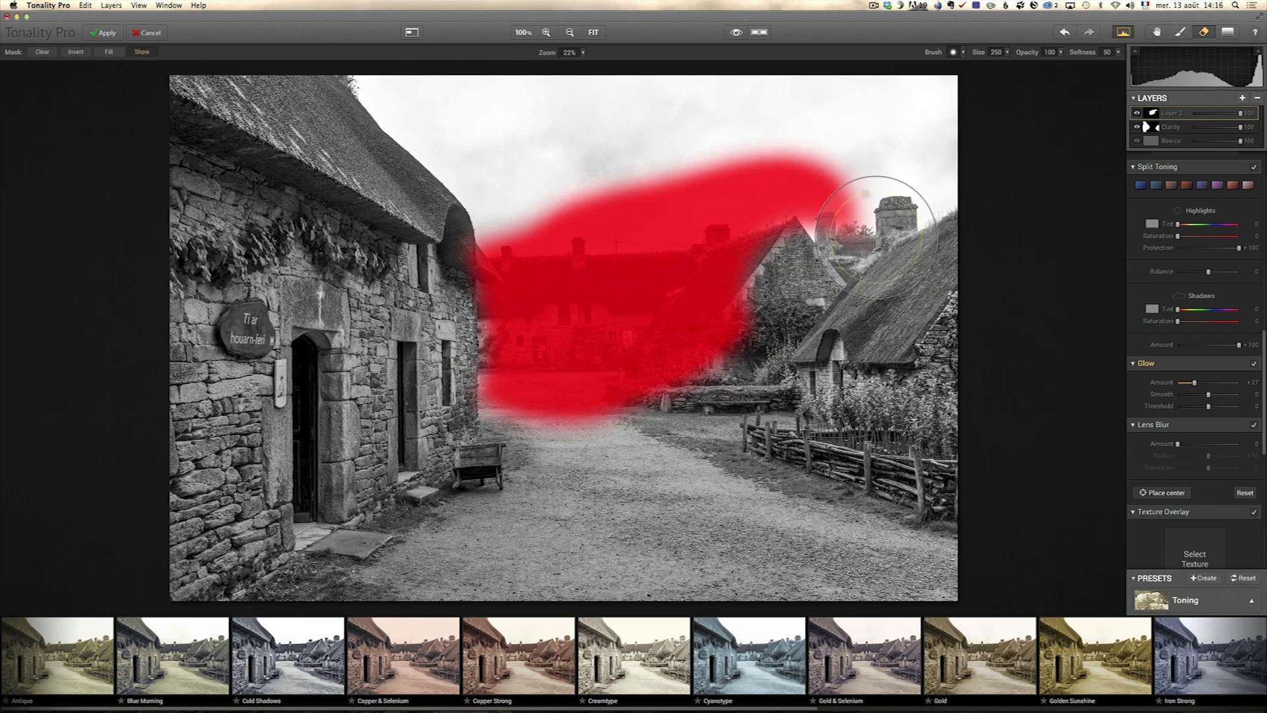
drag(850, 176, 933, 226)
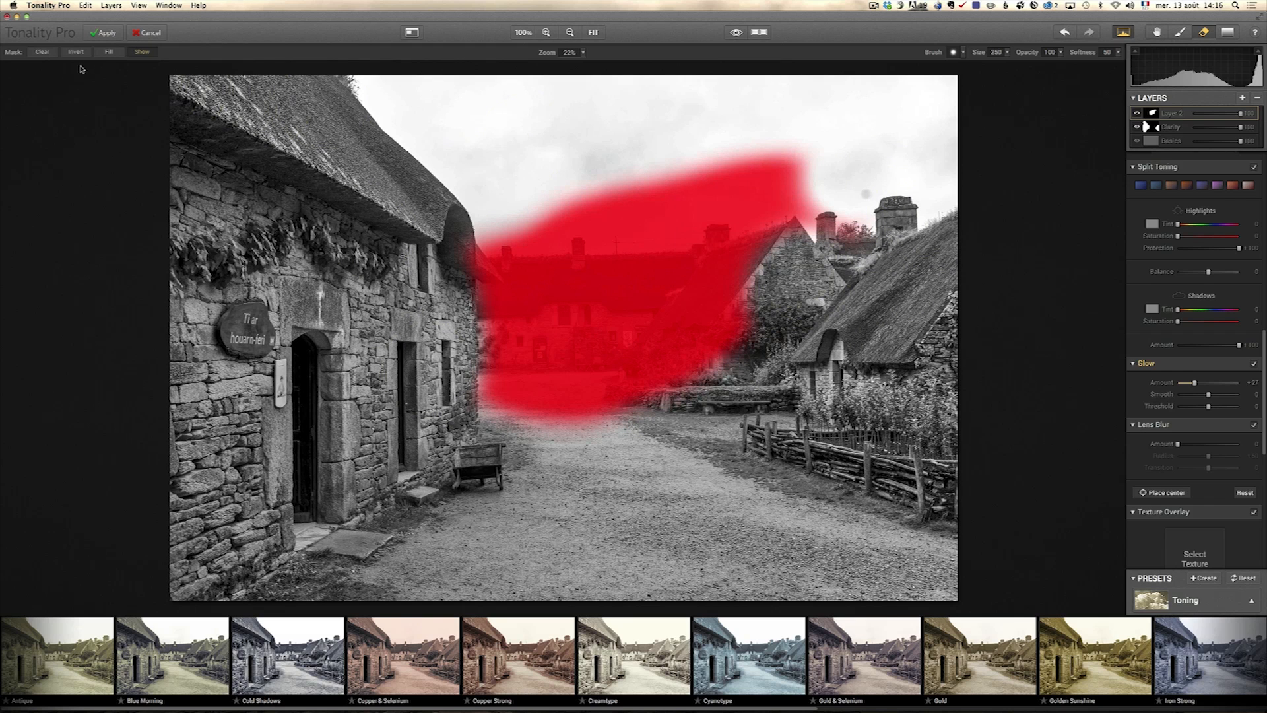
click(147, 52)
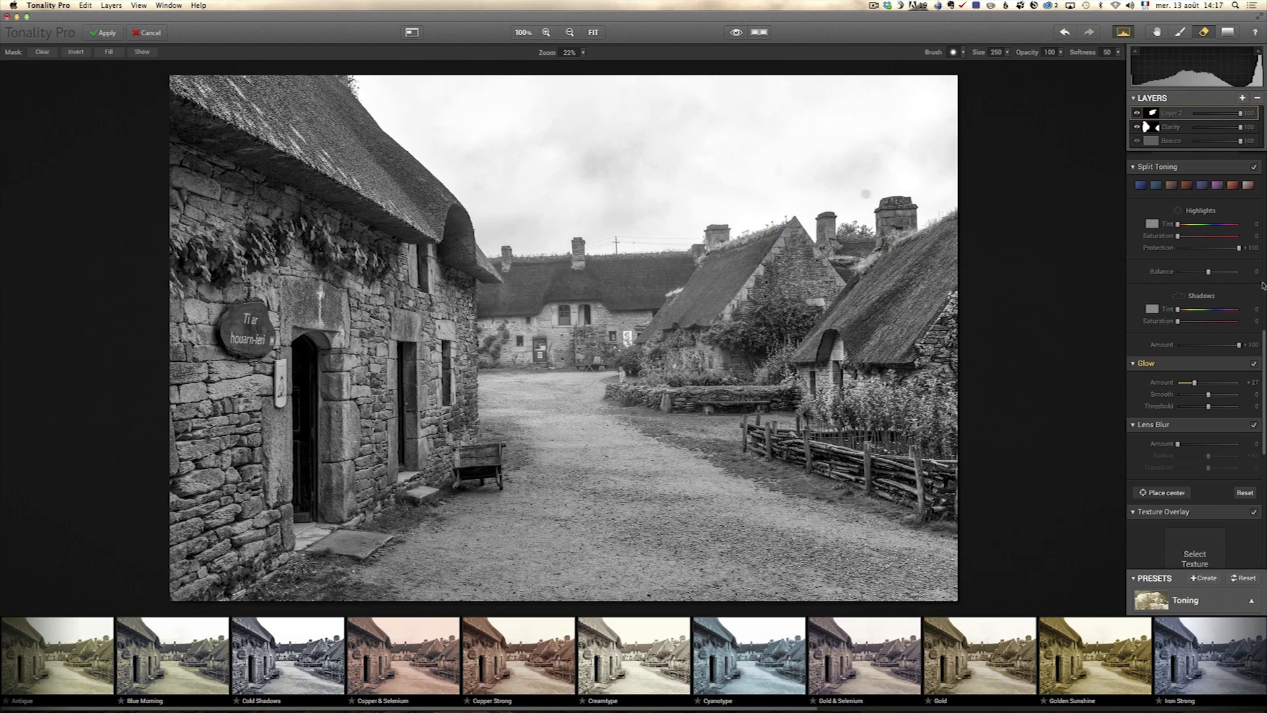
drag(1263, 336, 1264, 409)
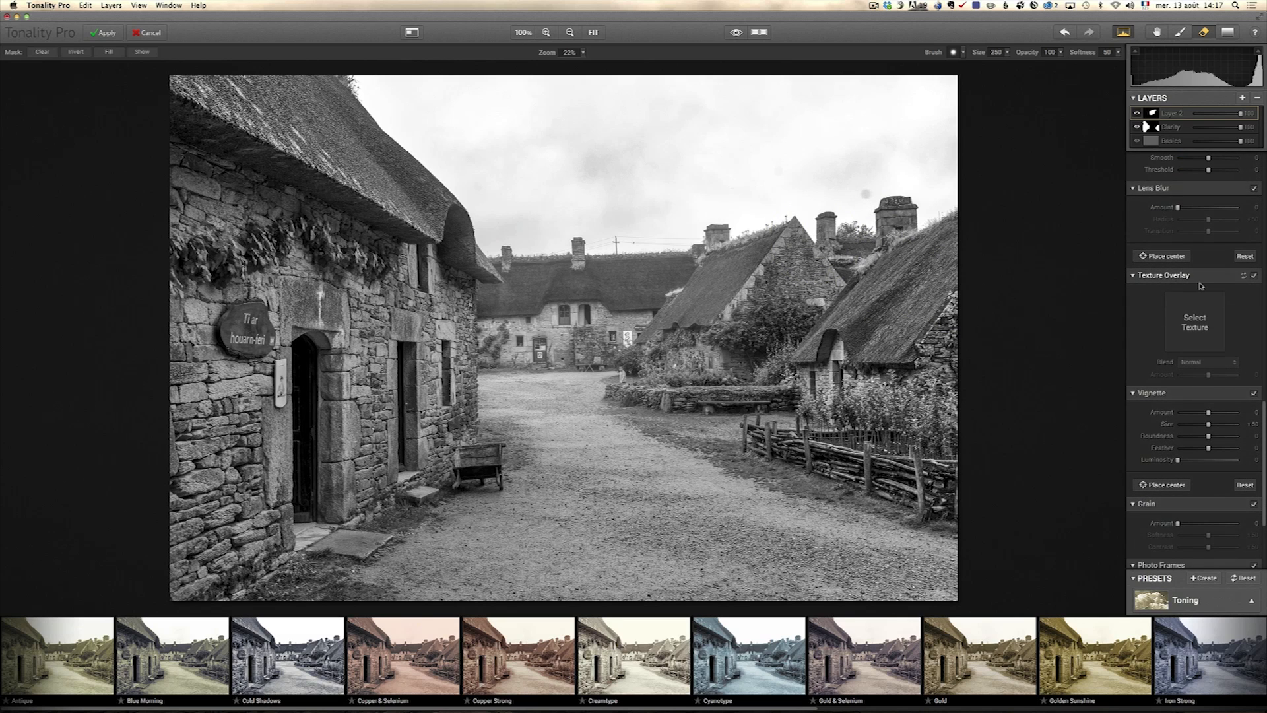
click(1195, 323)
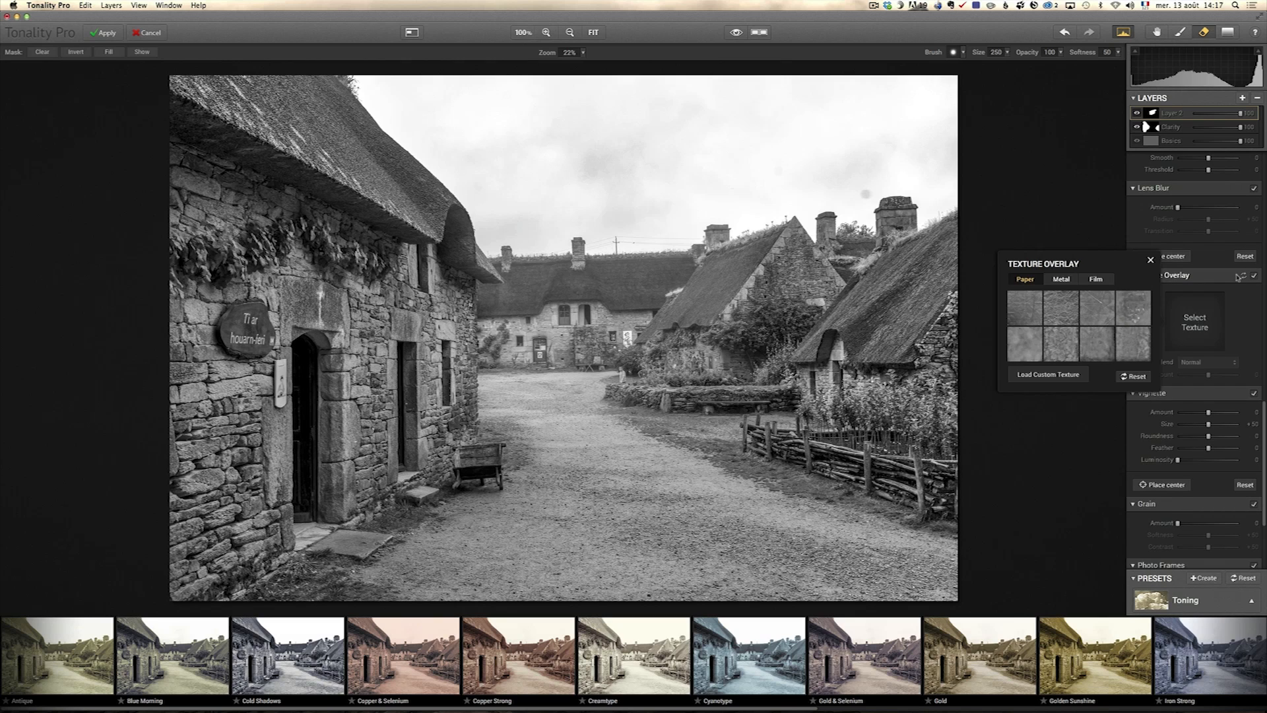
click(1251, 302)
- Rename the glow layer as GLow and add another layer above it
double_click(1173, 113)
key(Return)
click(1243, 98)
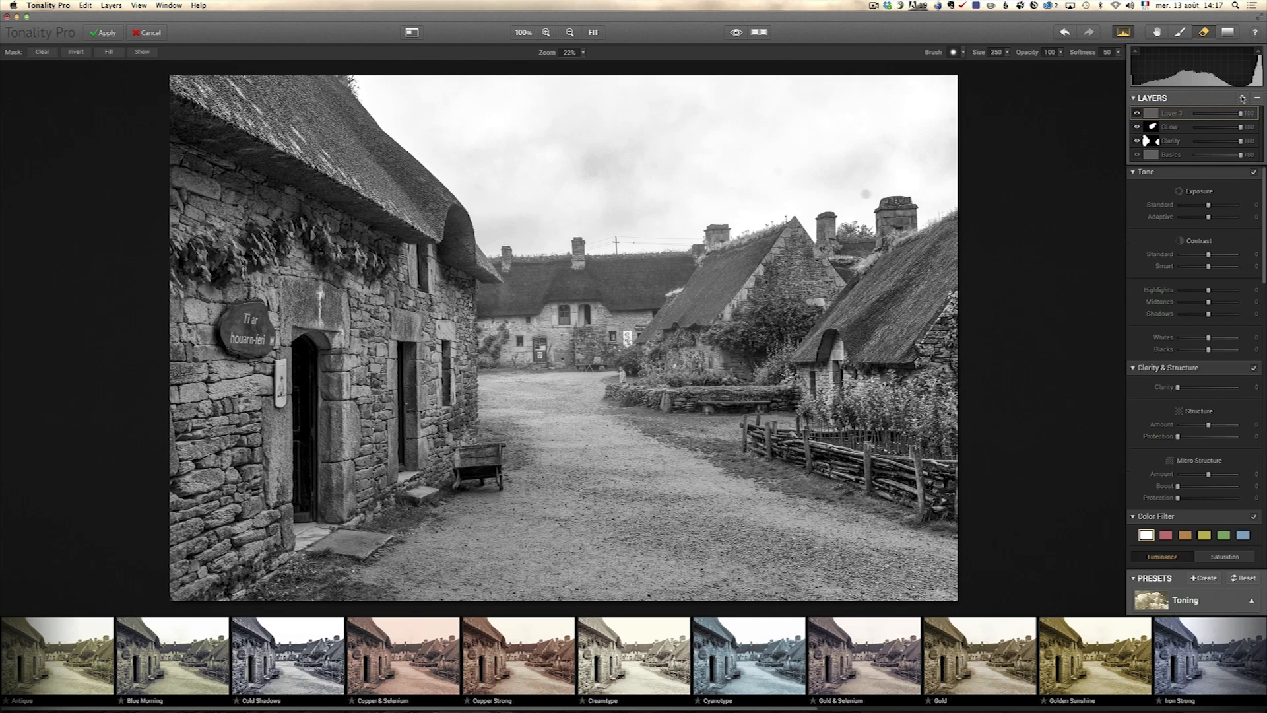
- Apply the first paper texture as an overlay on the new layer and raise its amount to +71
drag(1263, 208, 1263, 396)
scroll(1204, 401, down, 5)
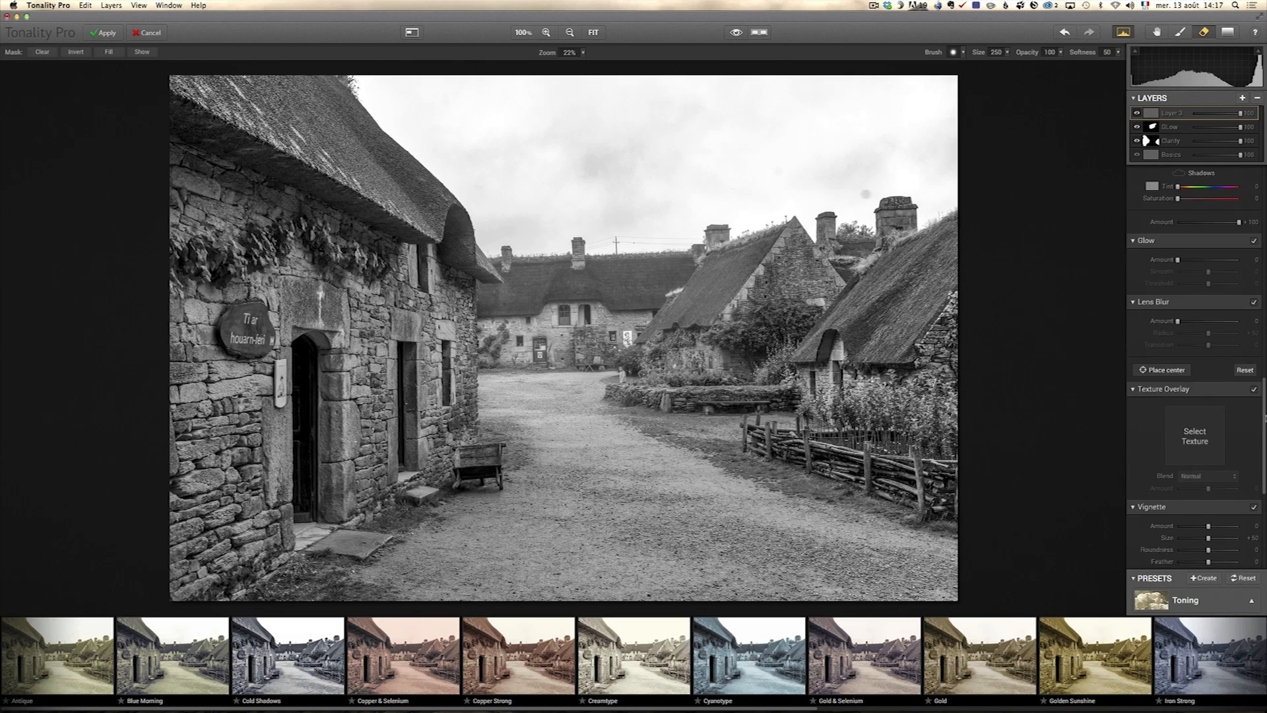
click(1197, 396)
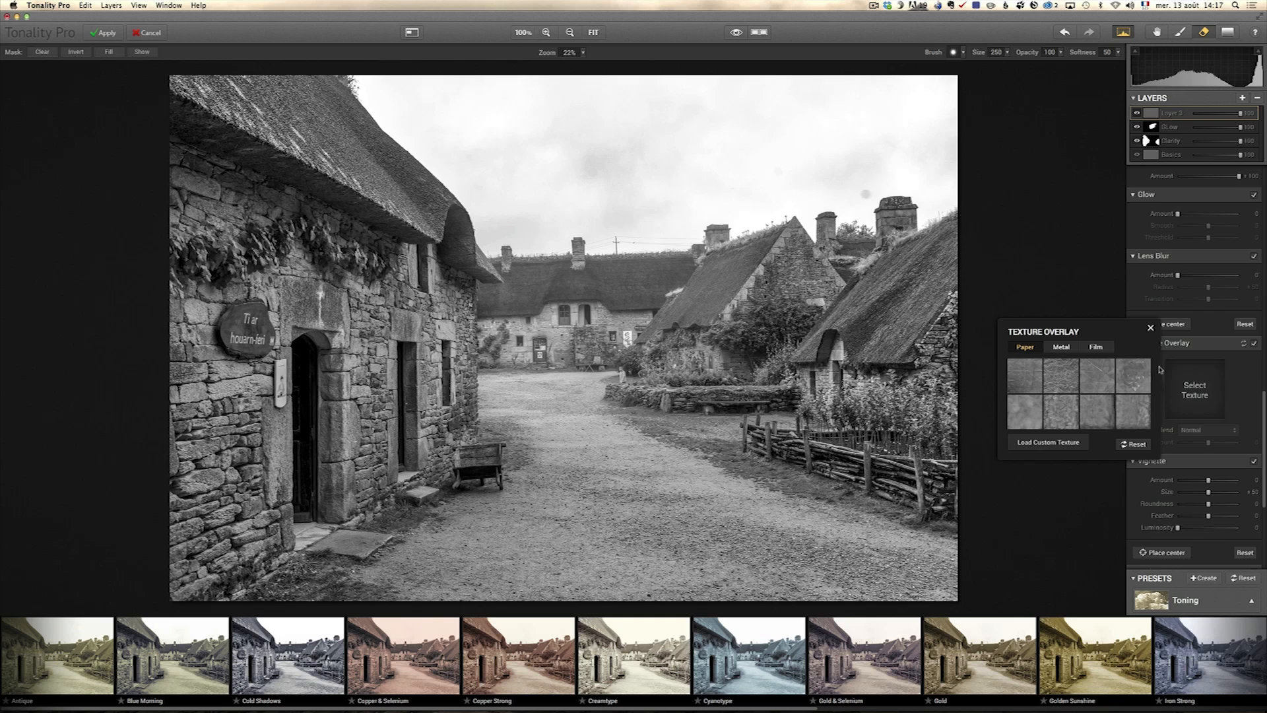
click(1032, 372)
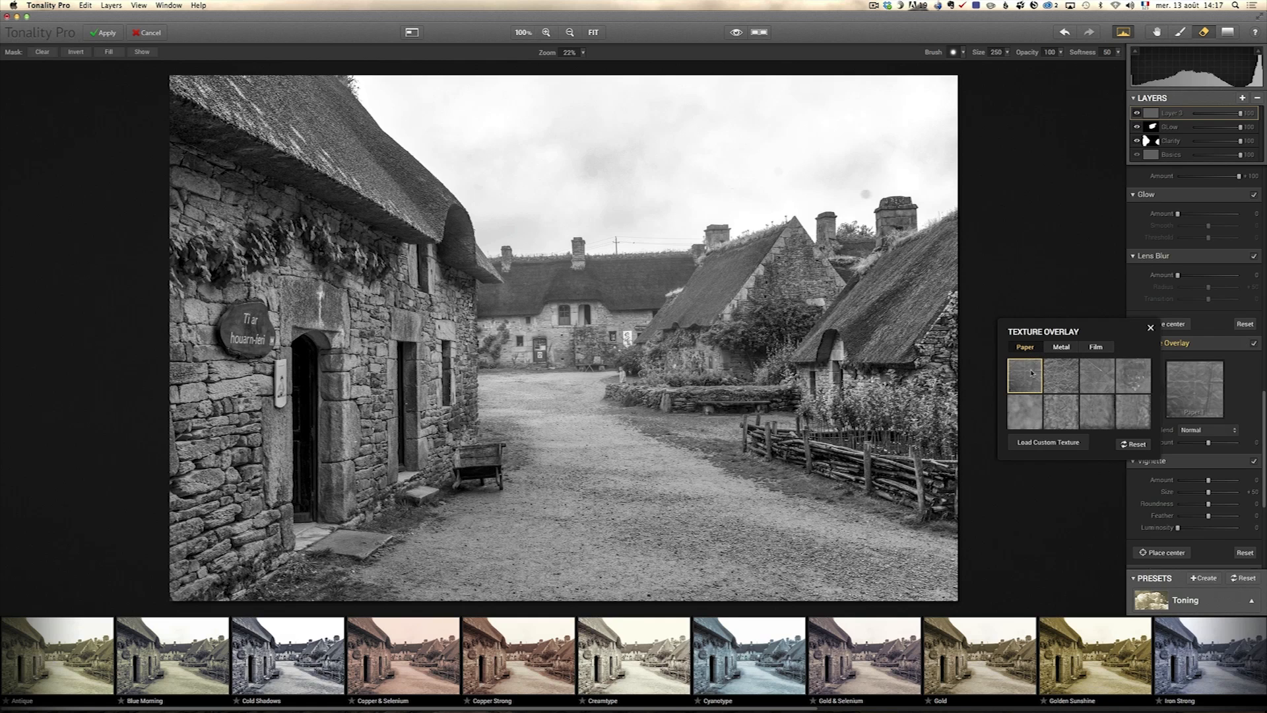
click(1208, 446)
drag(1209, 446, 1230, 445)
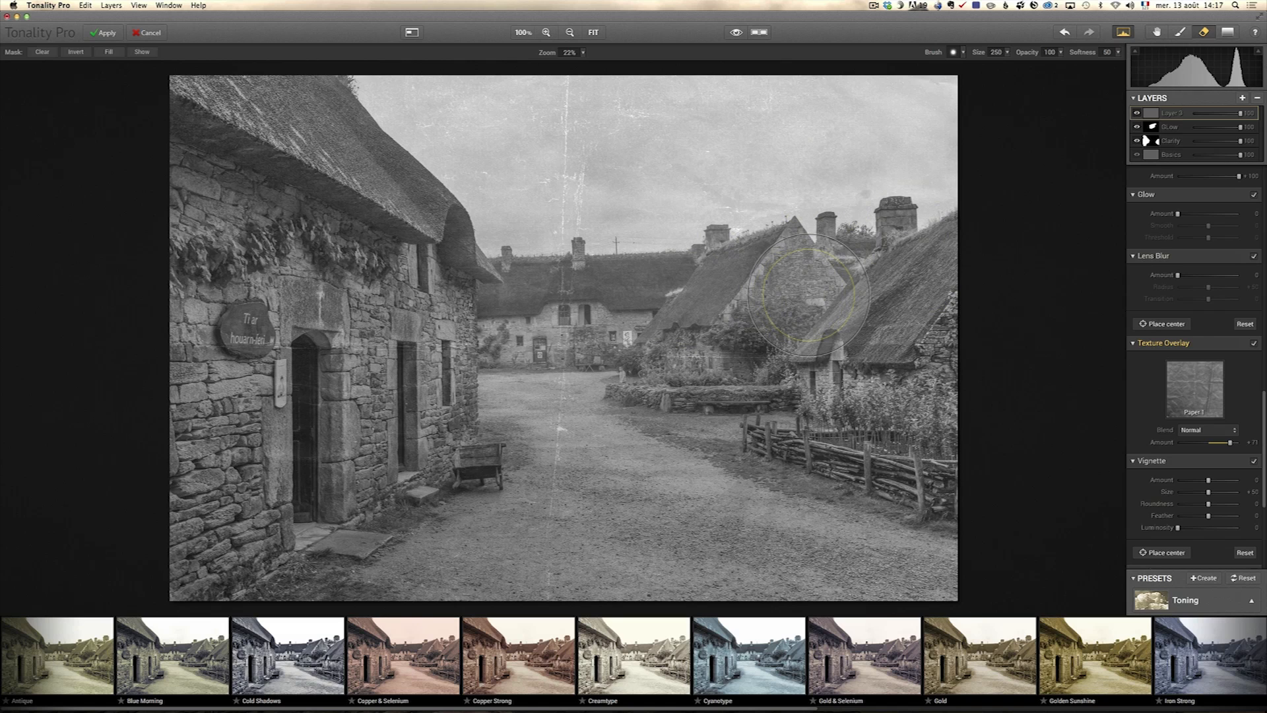
- Try the second paper texture, a crumpled one, with the overlay amount at +78
click(1193, 392)
click(1068, 373)
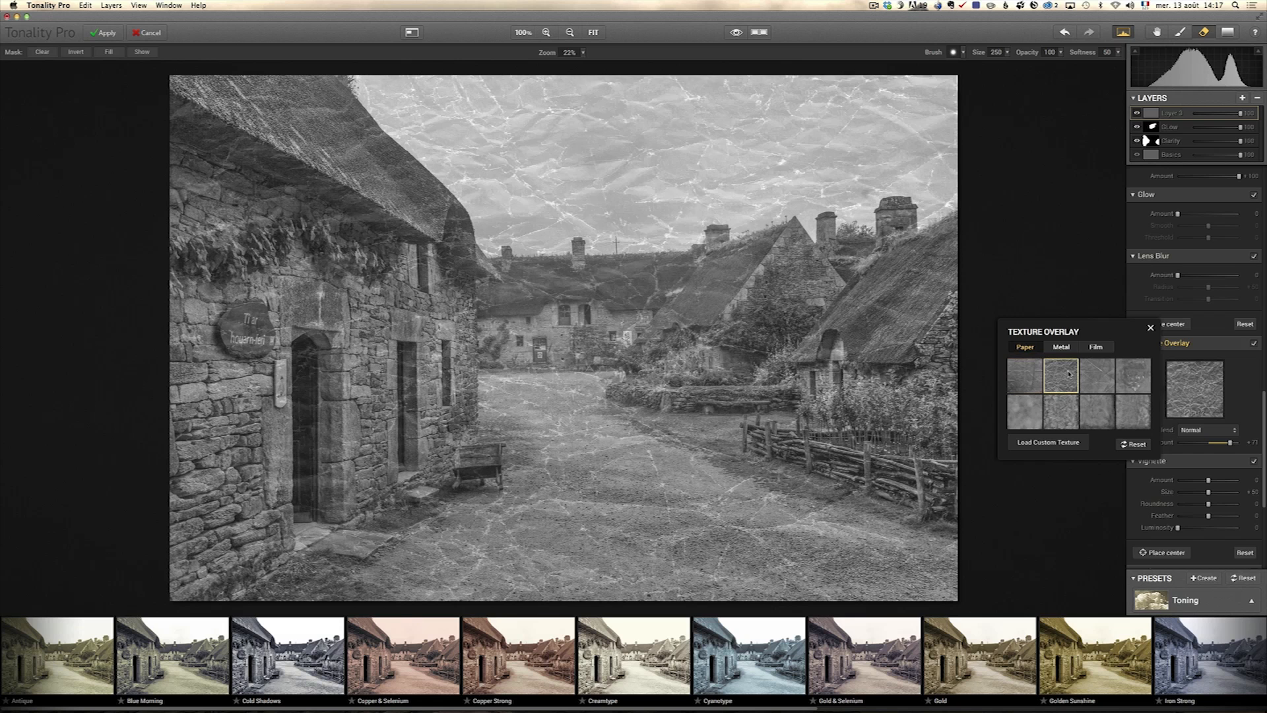
click(1230, 445)
mouse_move(1230, 446)
mouse_down()
mouse_move(1218, 445)
mouse_move(1232, 444)
mouse_up()
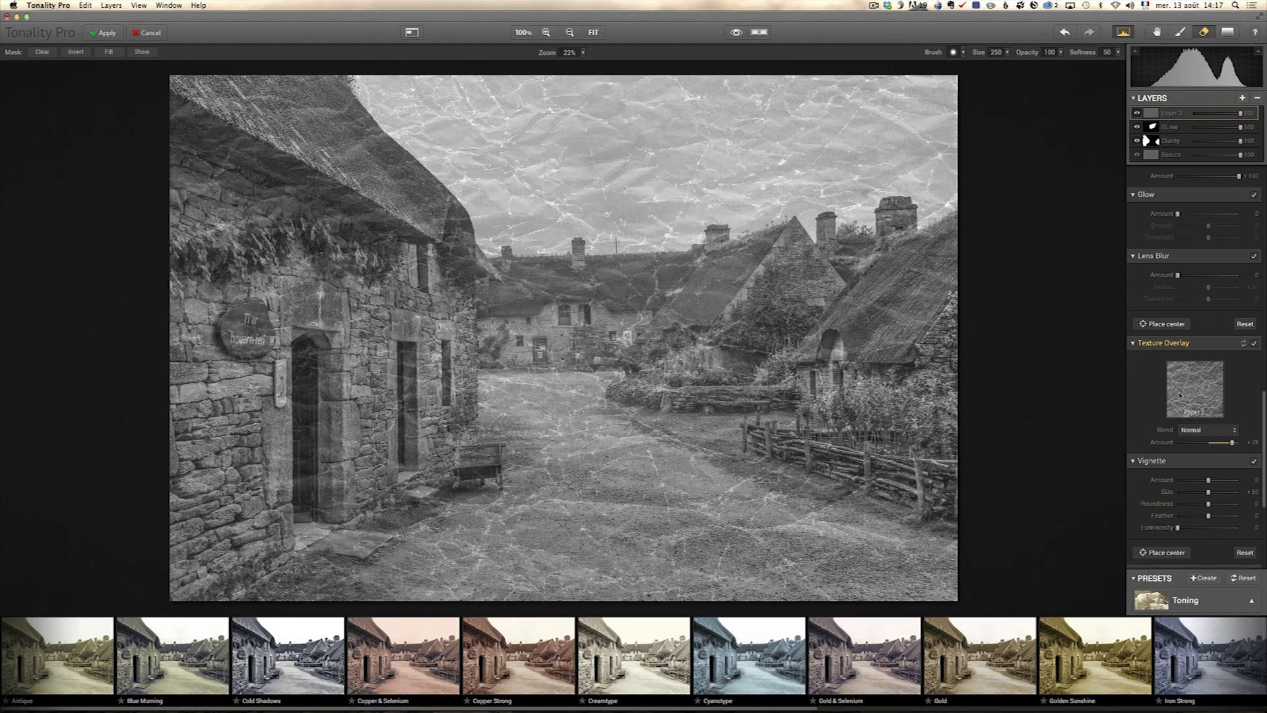
- Try several of the remaining paper textures on the photo, up to the seventh
click(1178, 390)
click(1093, 370)
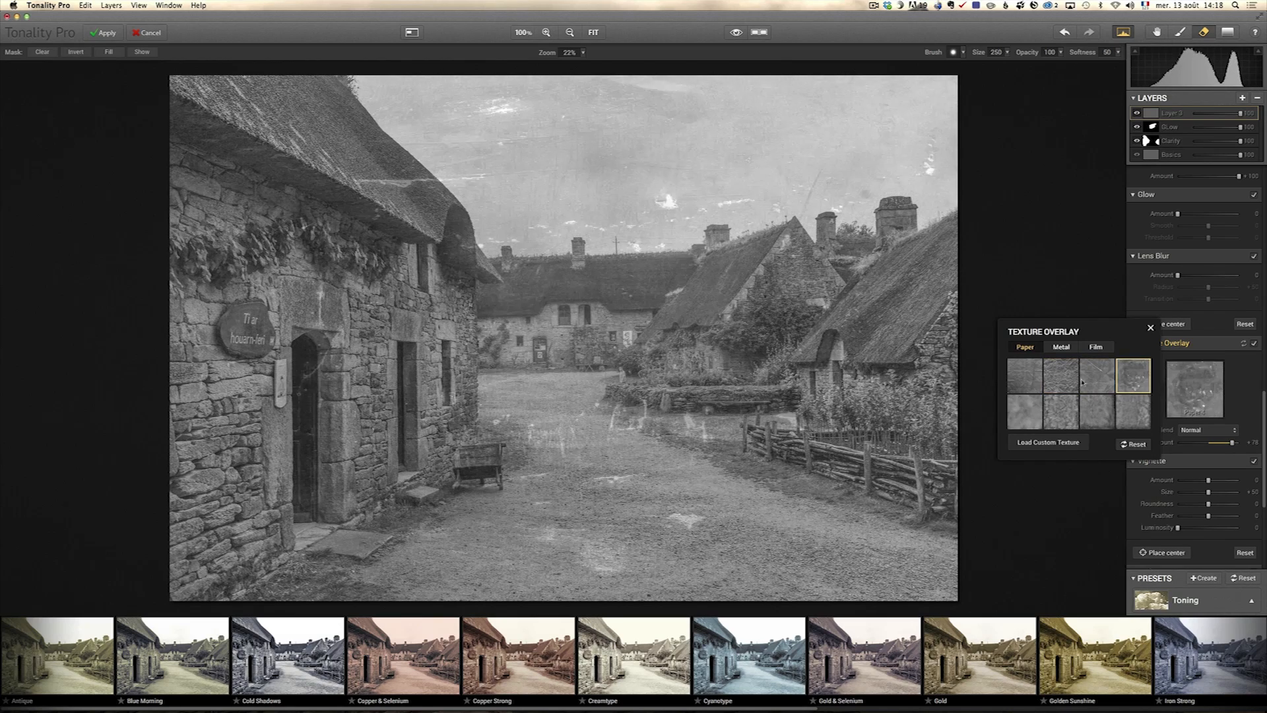
click(1024, 411)
click(1065, 412)
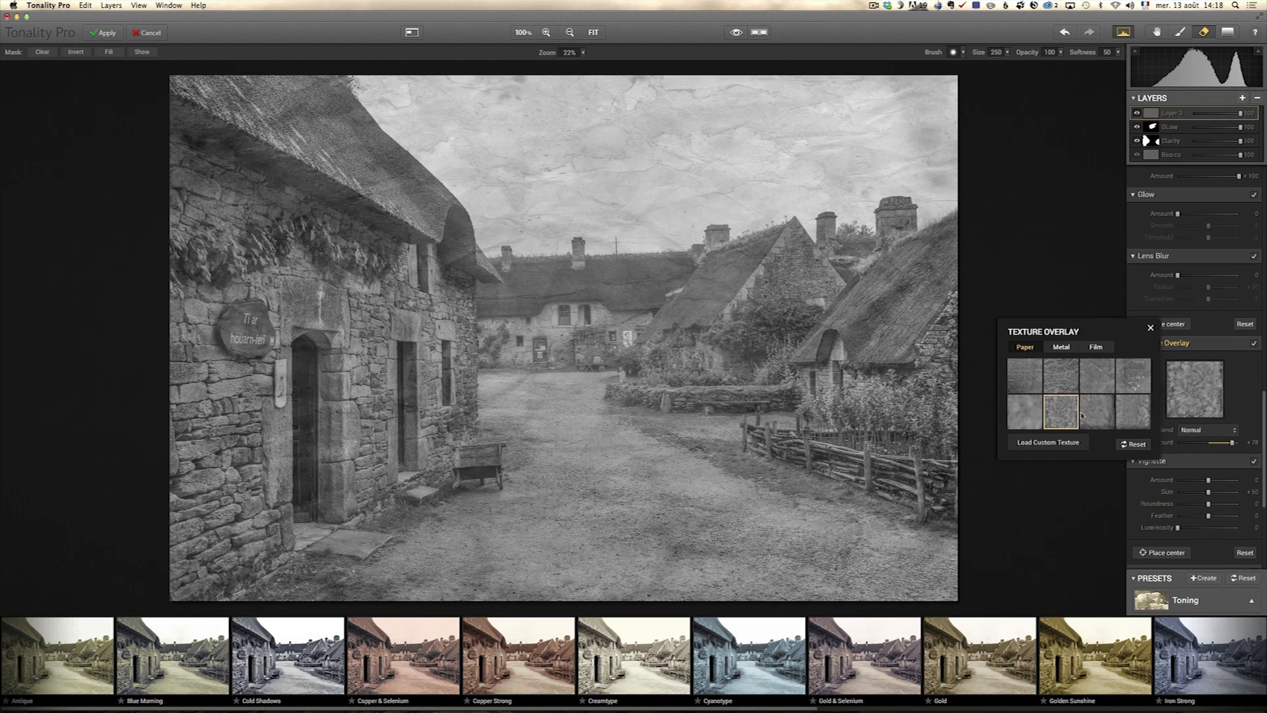
click(1088, 415)
- Load BadWeather-4.jpg from the Clouds folder as the custom texture, comparing the cloud images first, and raise its amount to +100
click(1049, 442)
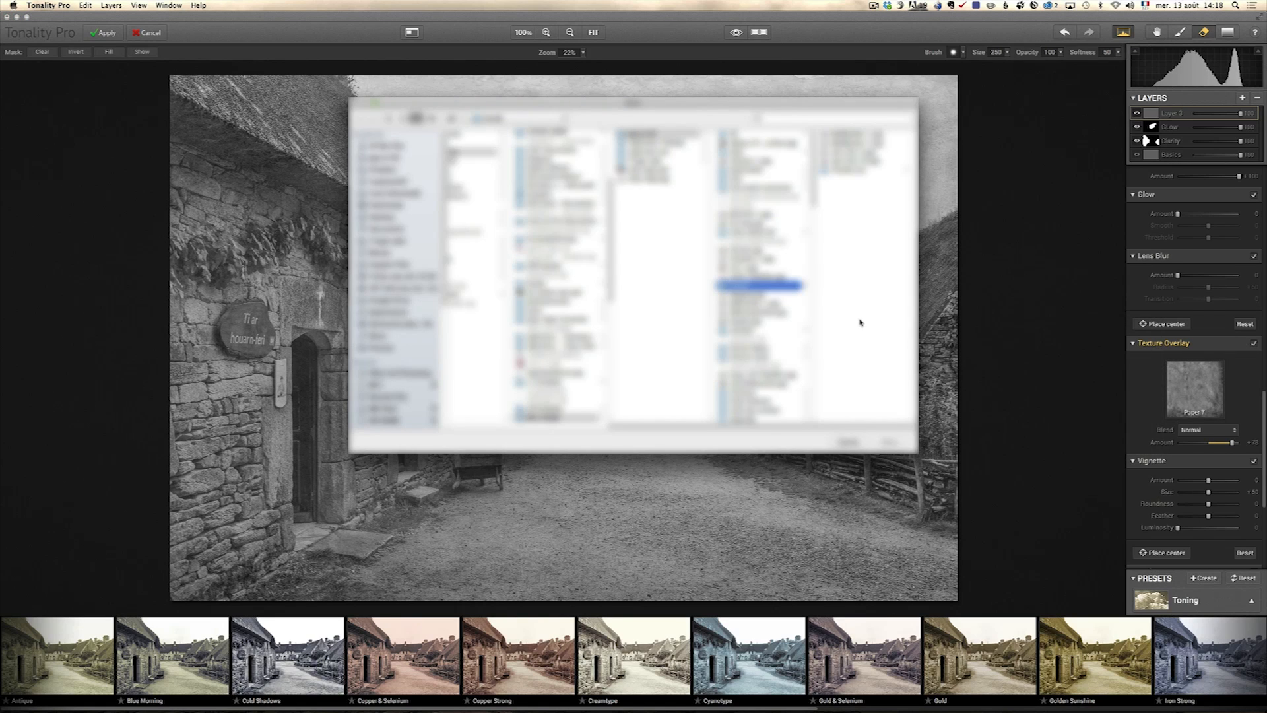
drag(622, 418, 504, 424)
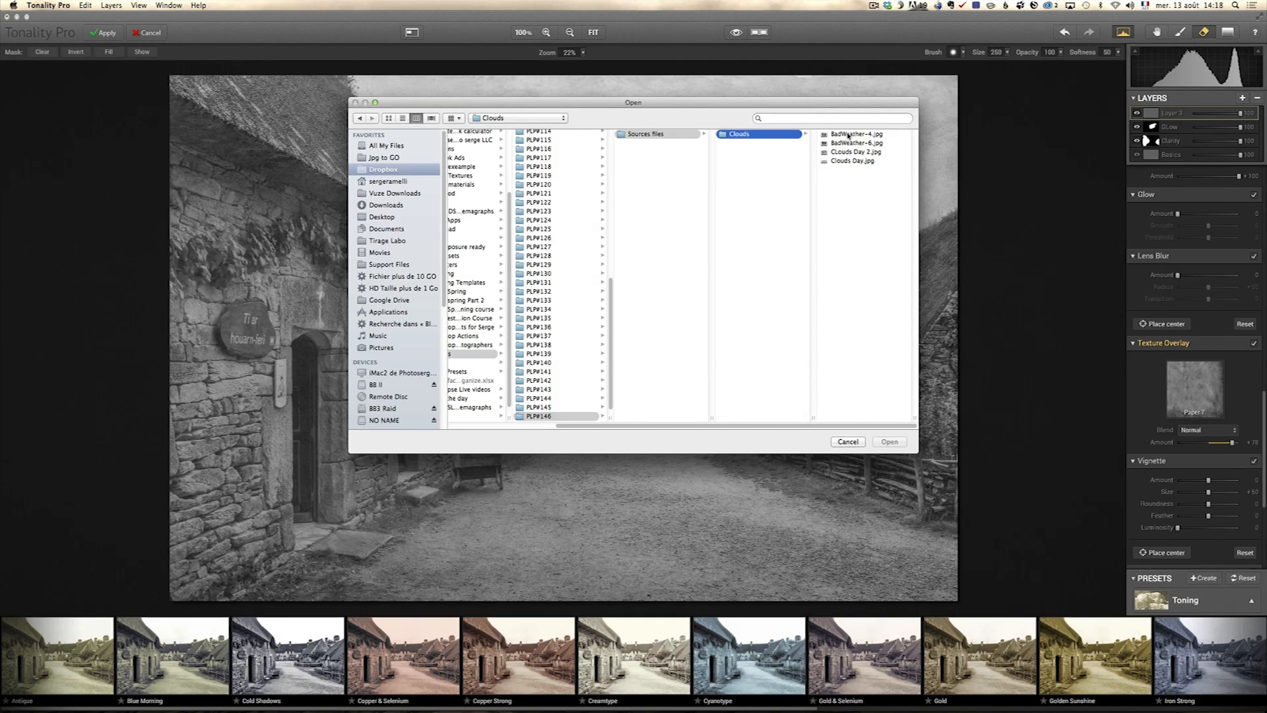
click(842, 138)
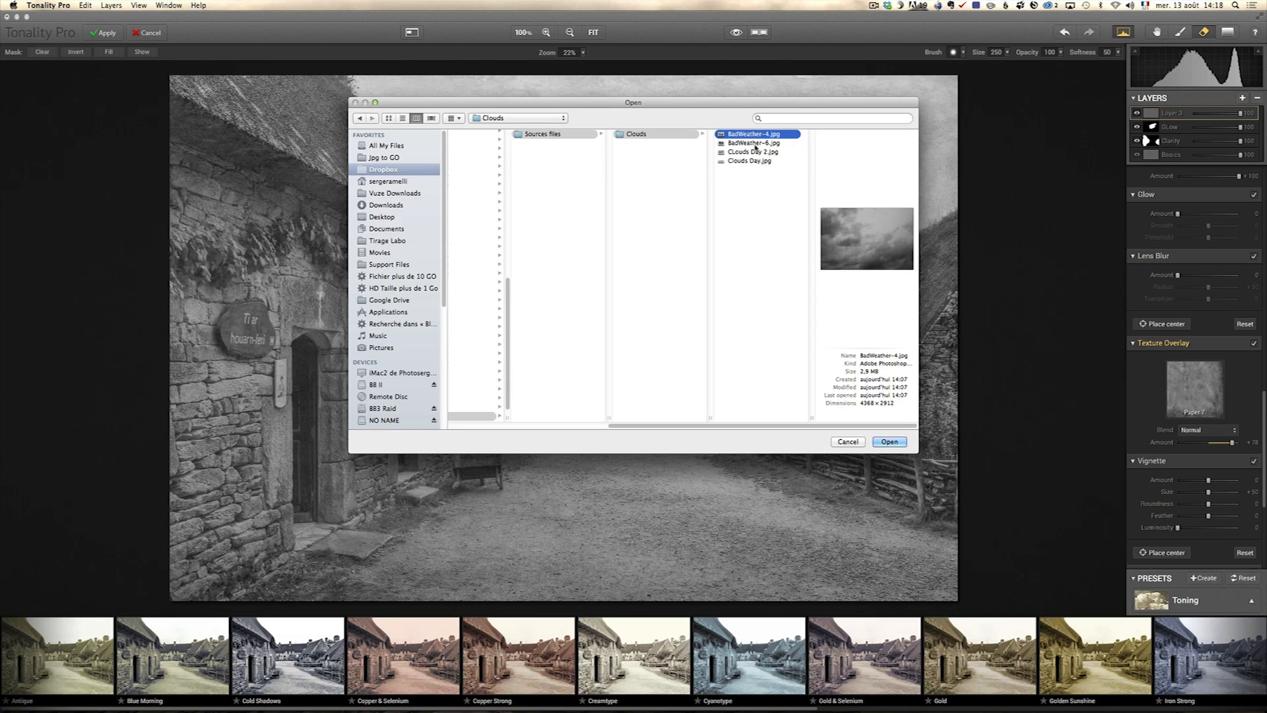
click(756, 144)
click(758, 152)
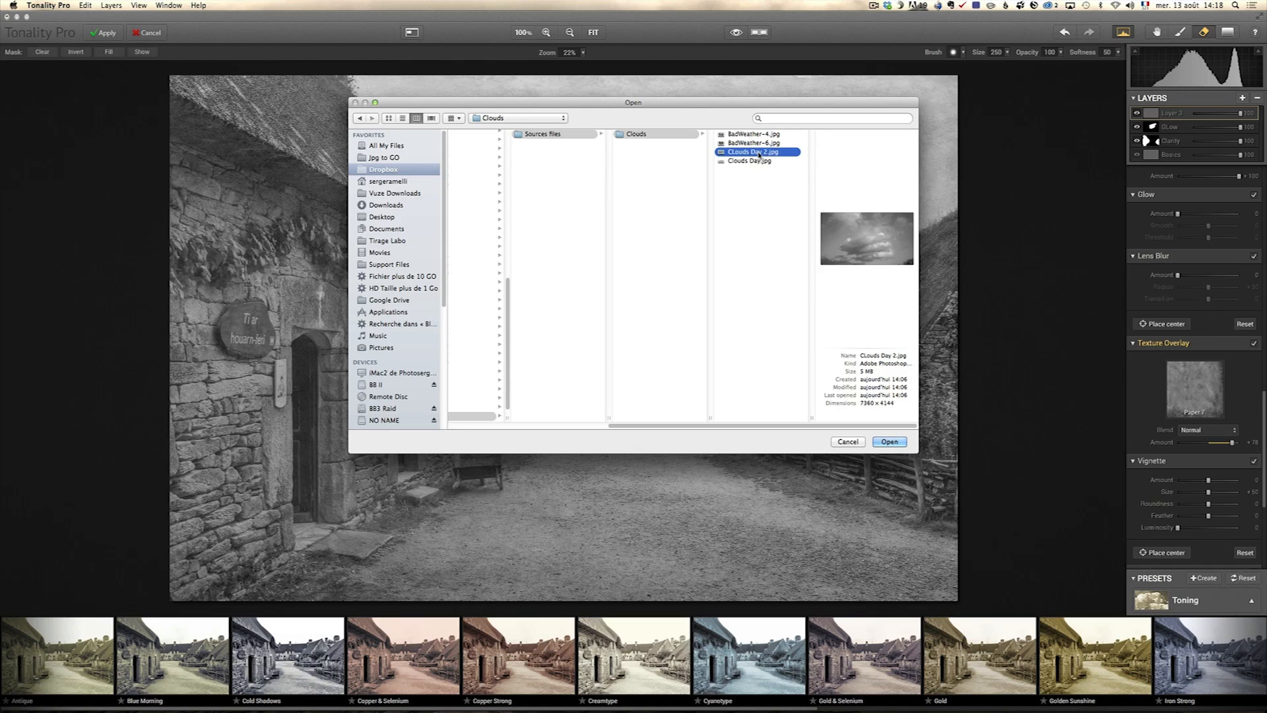
click(756, 143)
click(754, 135)
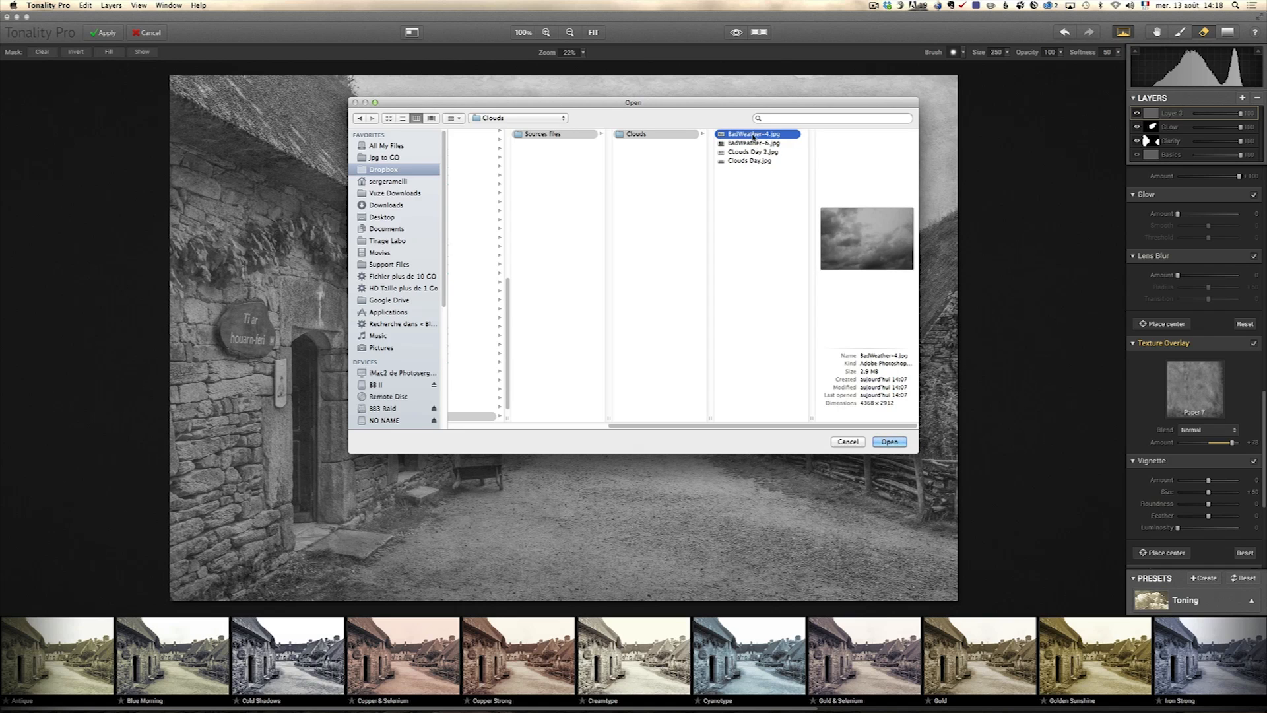
click(755, 144)
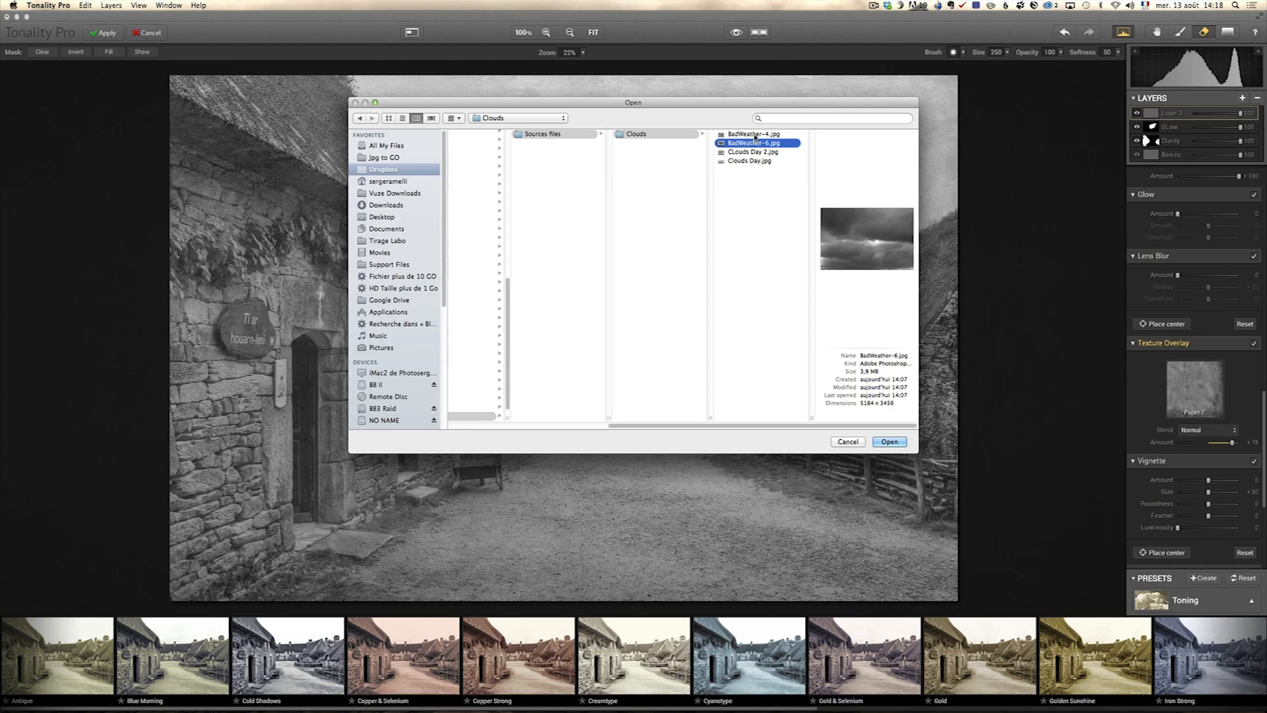
click(754, 135)
click(895, 441)
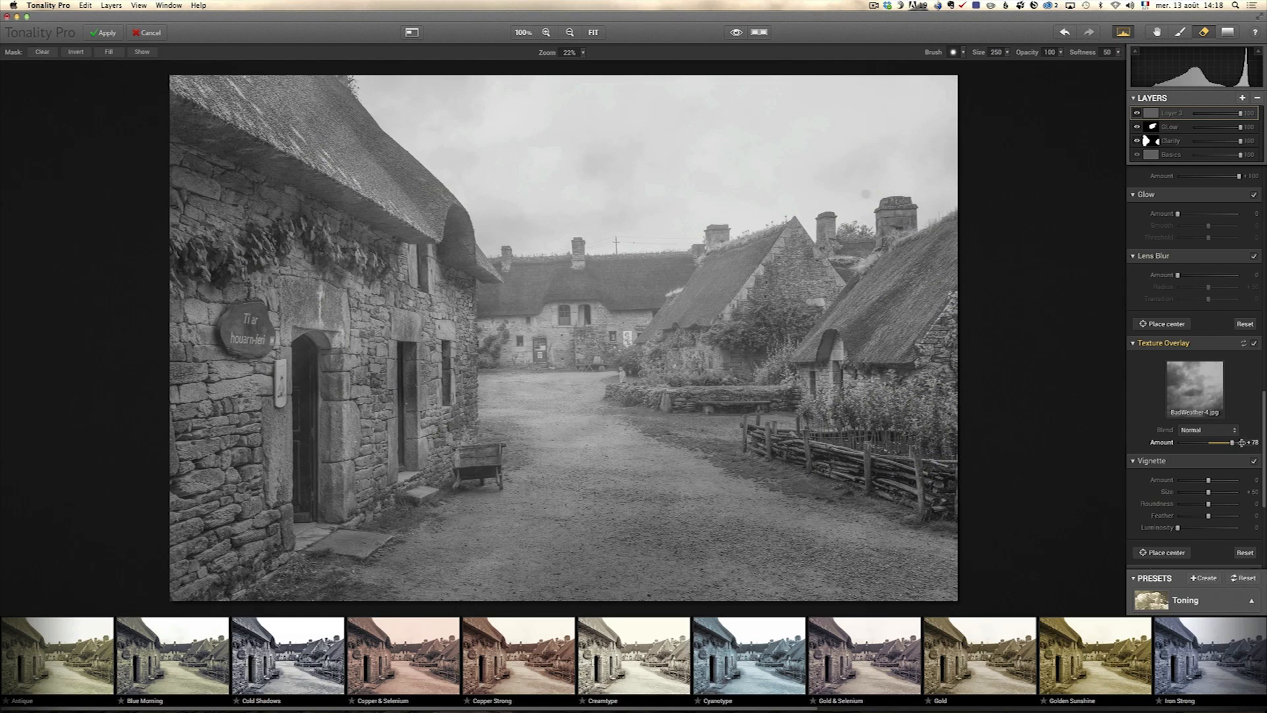
drag(1233, 443, 1240, 443)
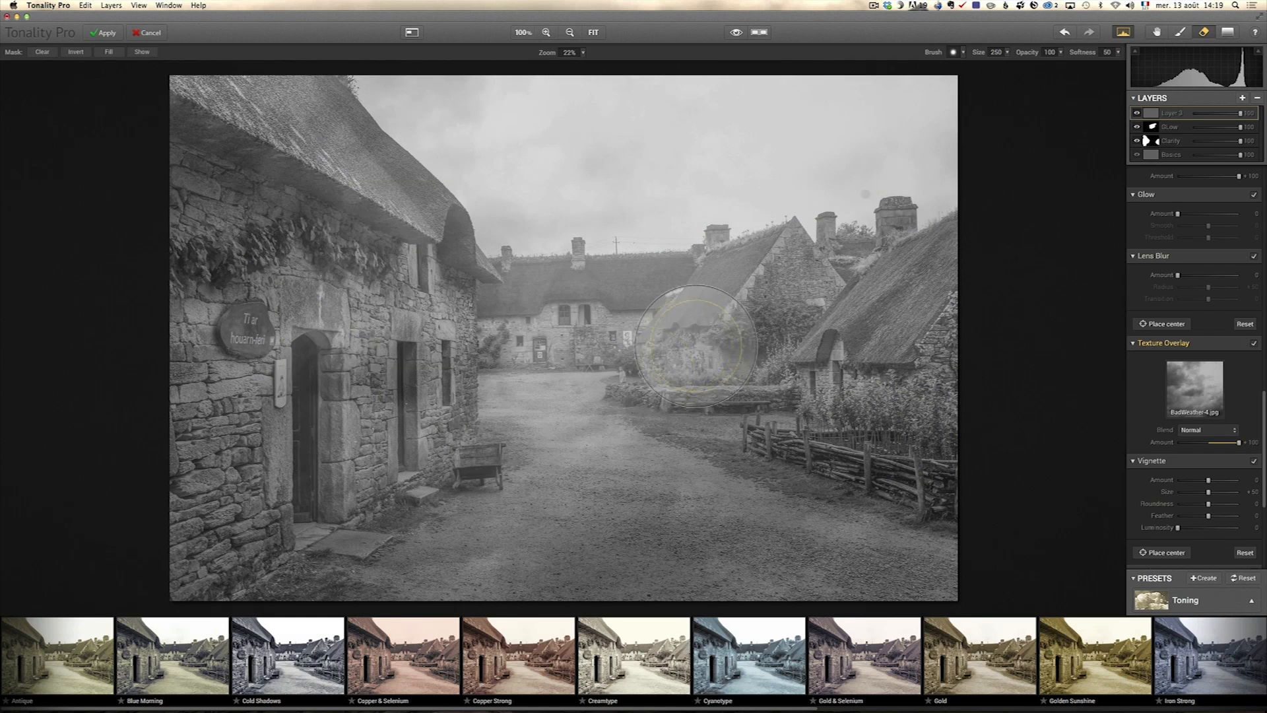
- Blend the BadWeather-4.jpg texture in Multiply mode, and try BadWeather-6.jpg in its place with the same blend mode
click(1221, 432)
click(1207, 438)
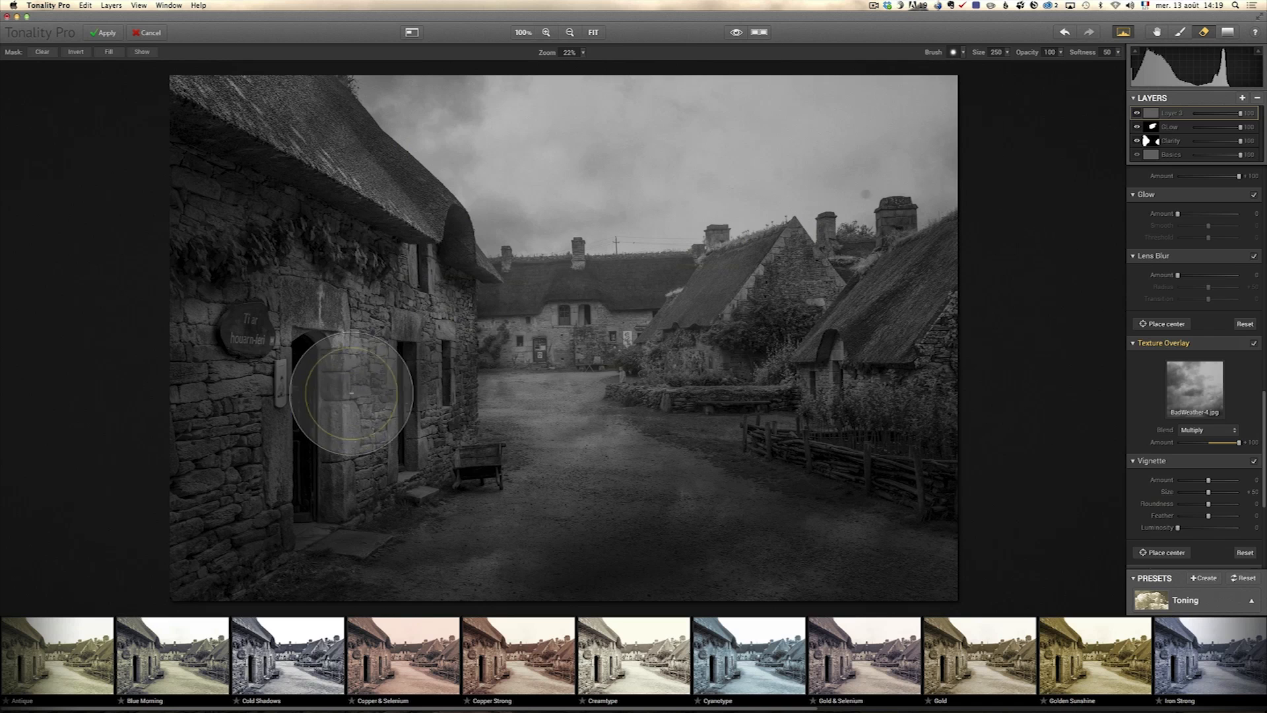
click(1203, 402)
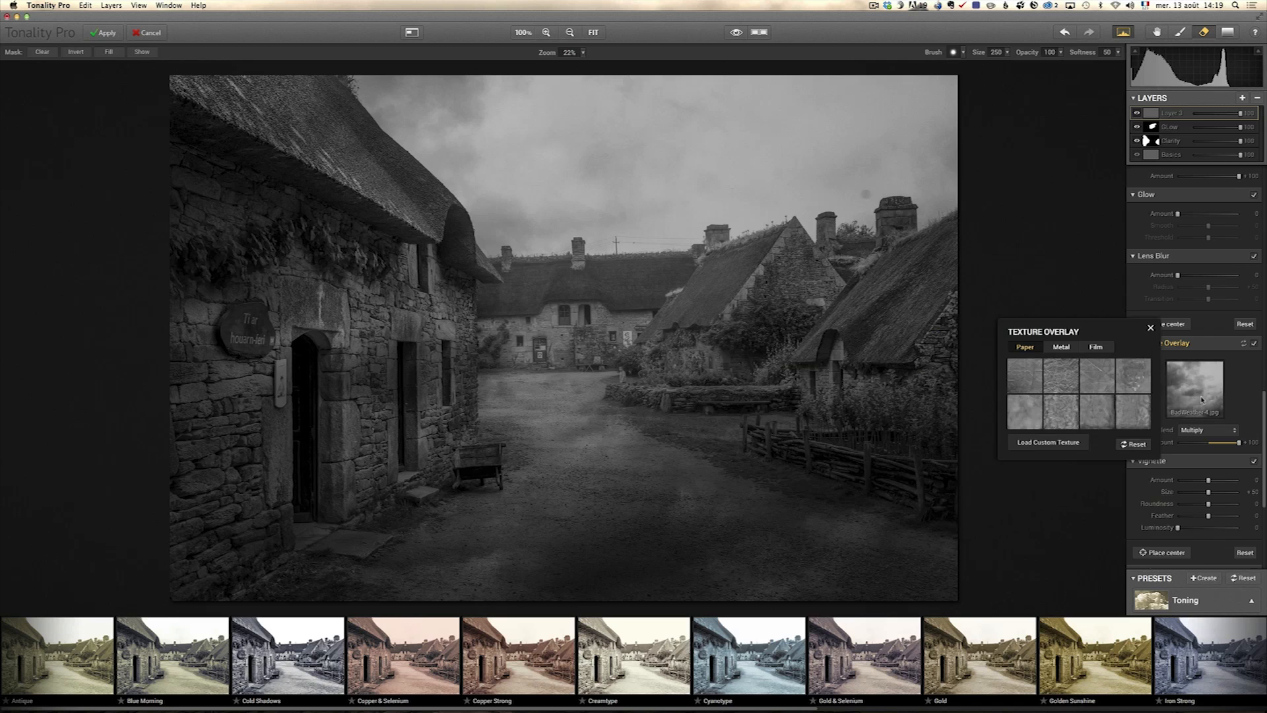
click(1046, 441)
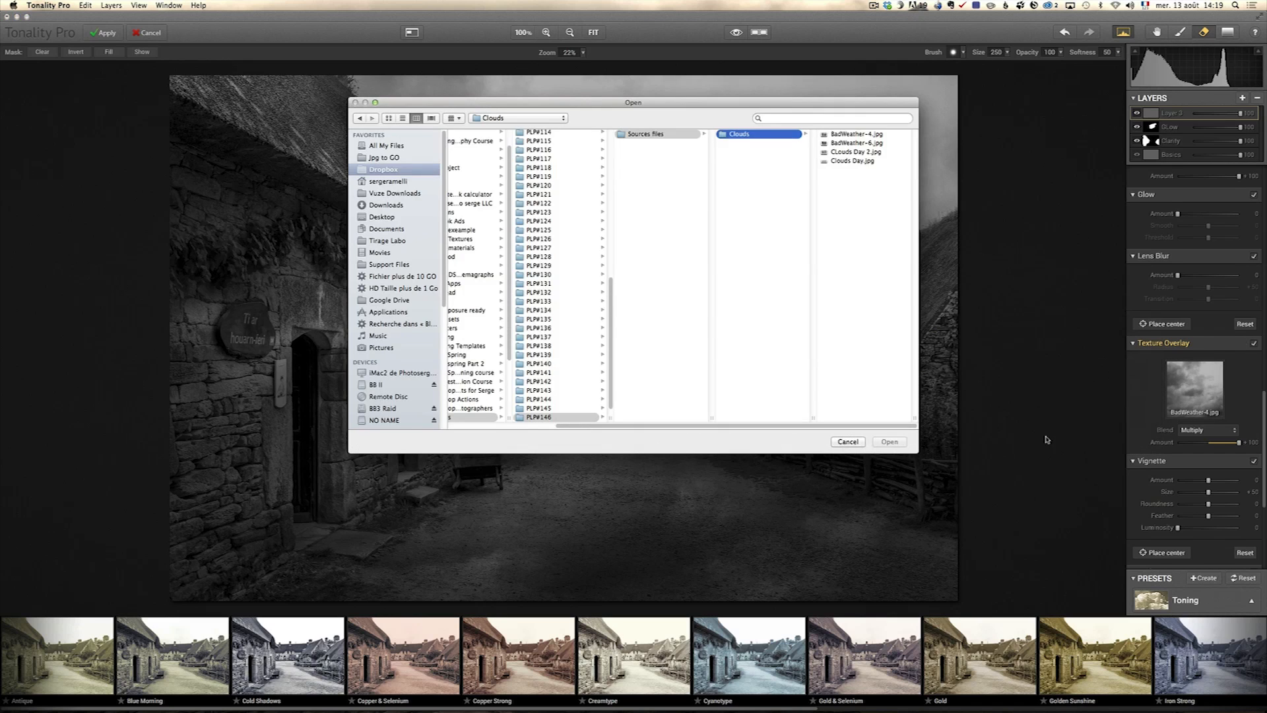
click(872, 143)
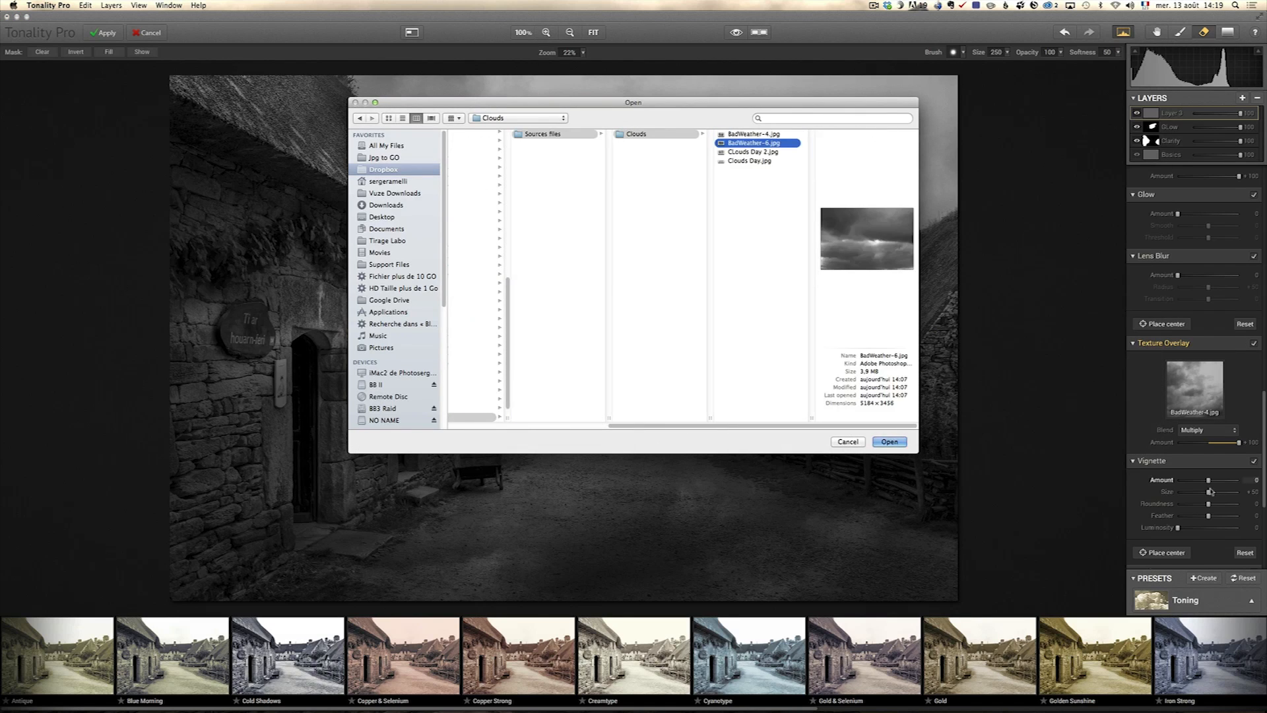
click(889, 441)
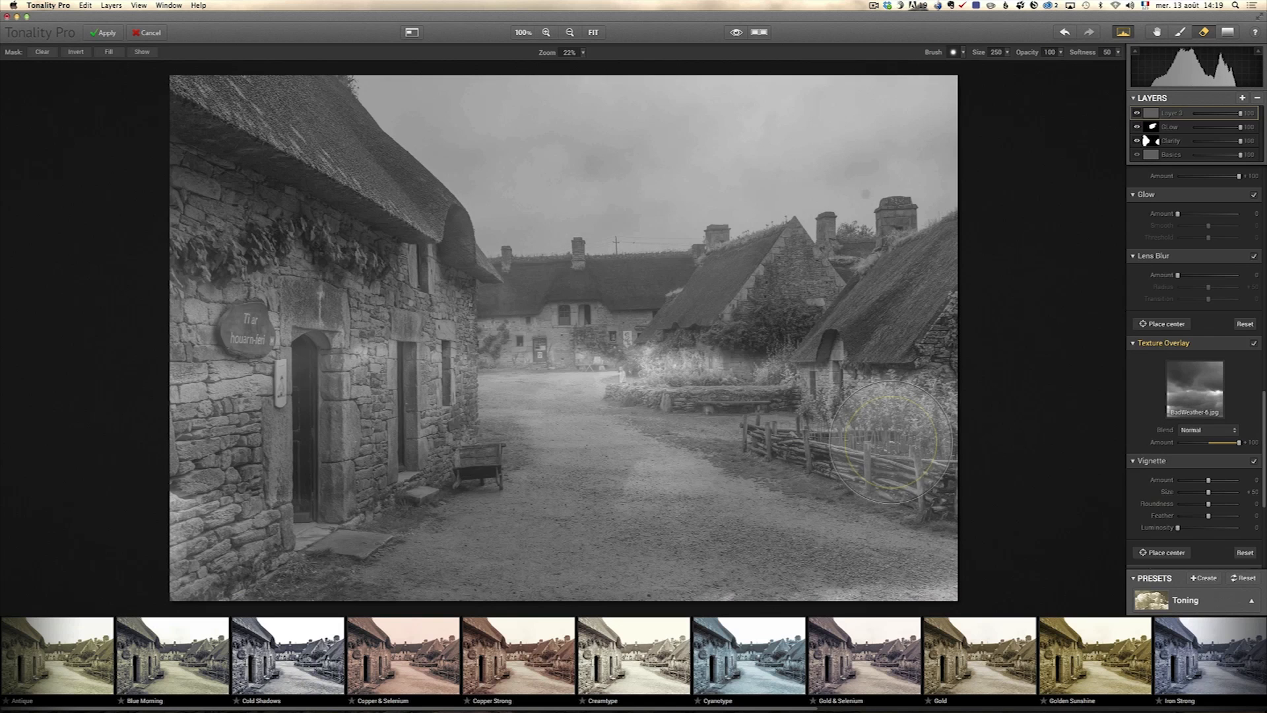
click(1210, 435)
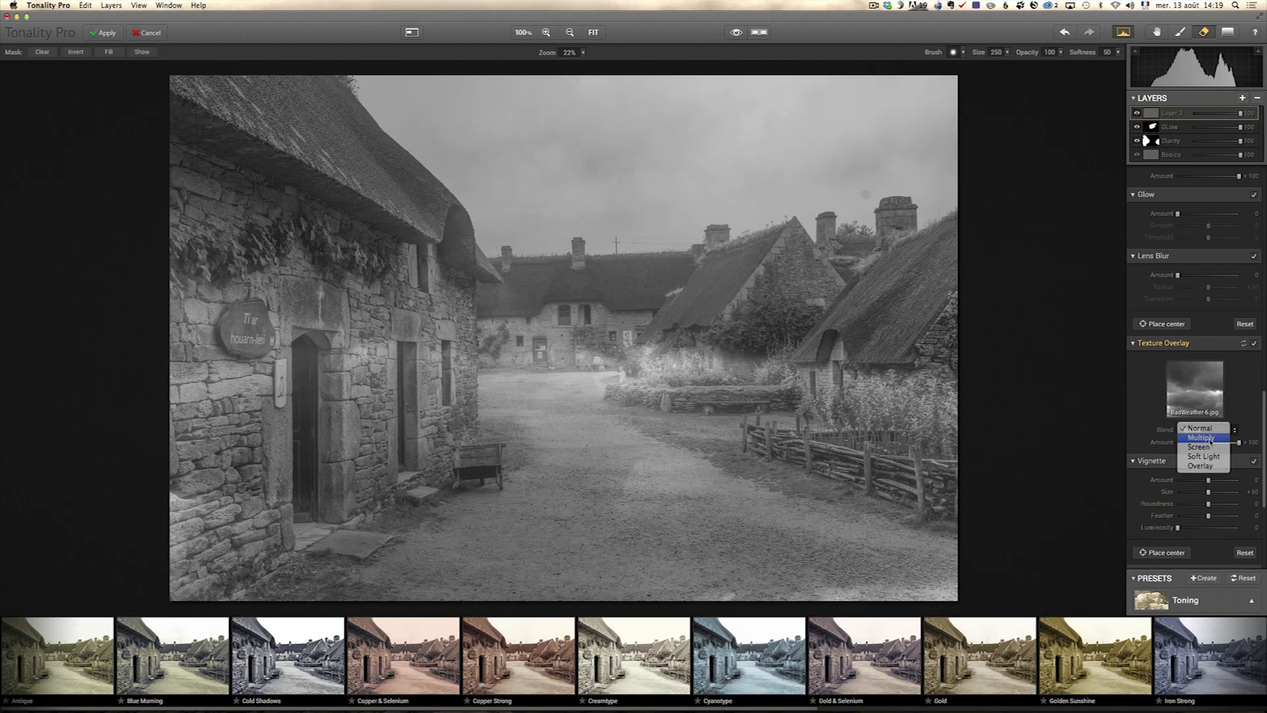
click(1212, 440)
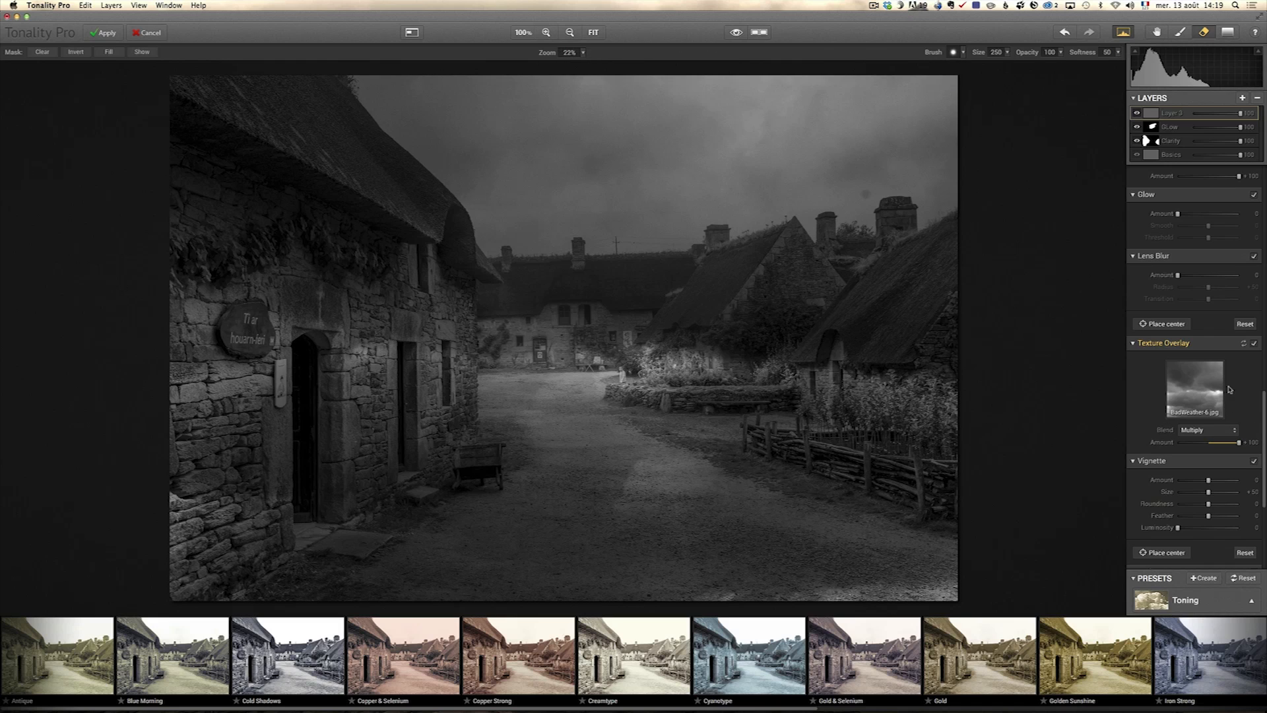
- Preview the remaining cloud images and try Clouds Day.jpg as the custom texture in Multiply mode
click(1207, 397)
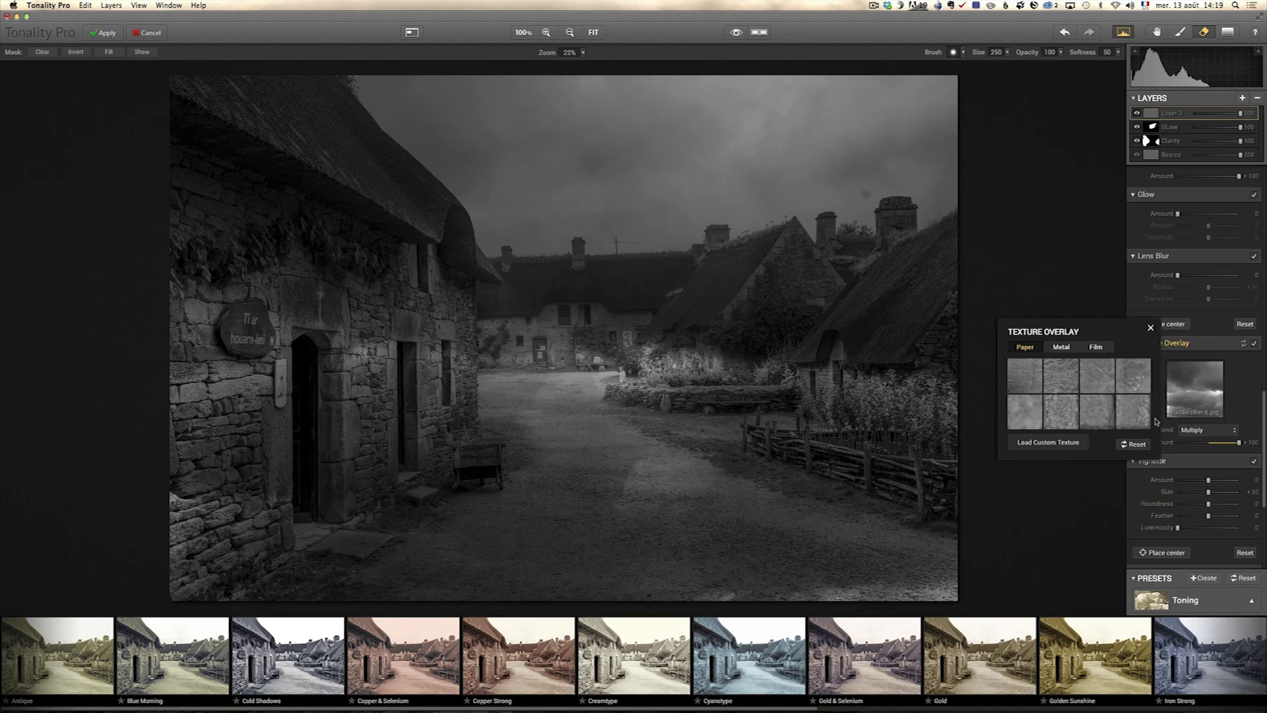
click(1044, 443)
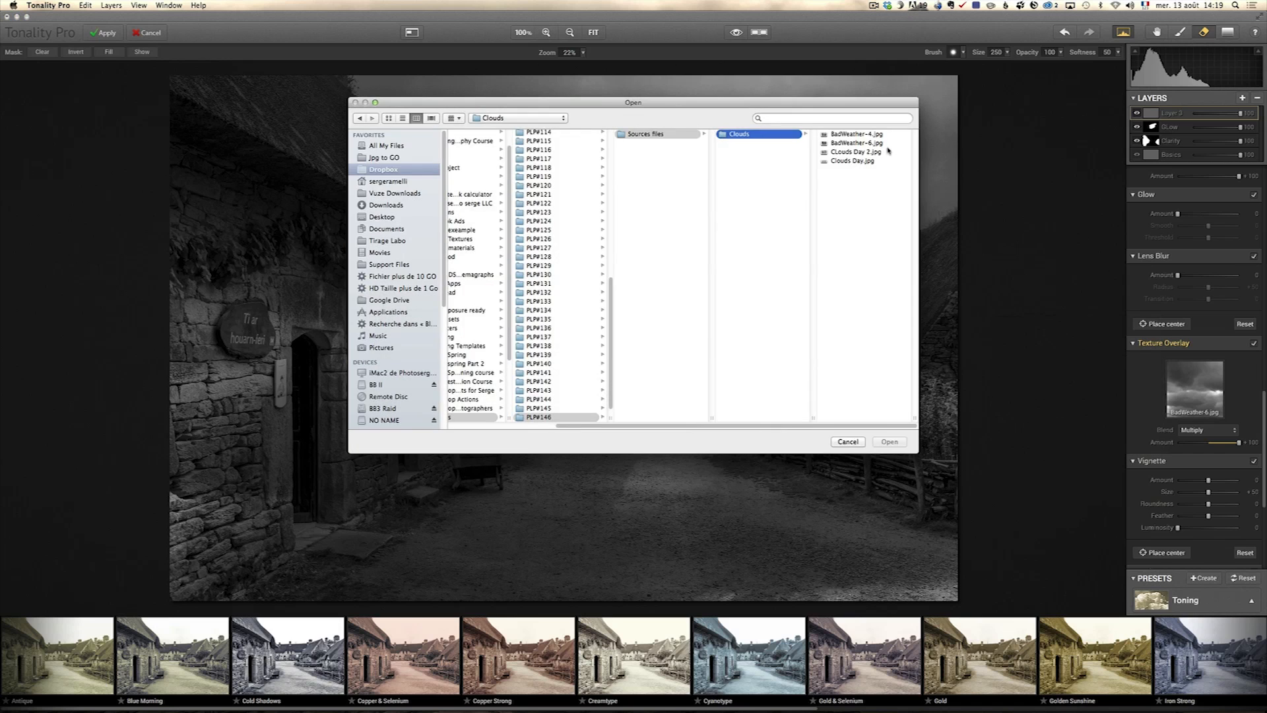
click(886, 152)
click(776, 160)
click(776, 152)
click(777, 161)
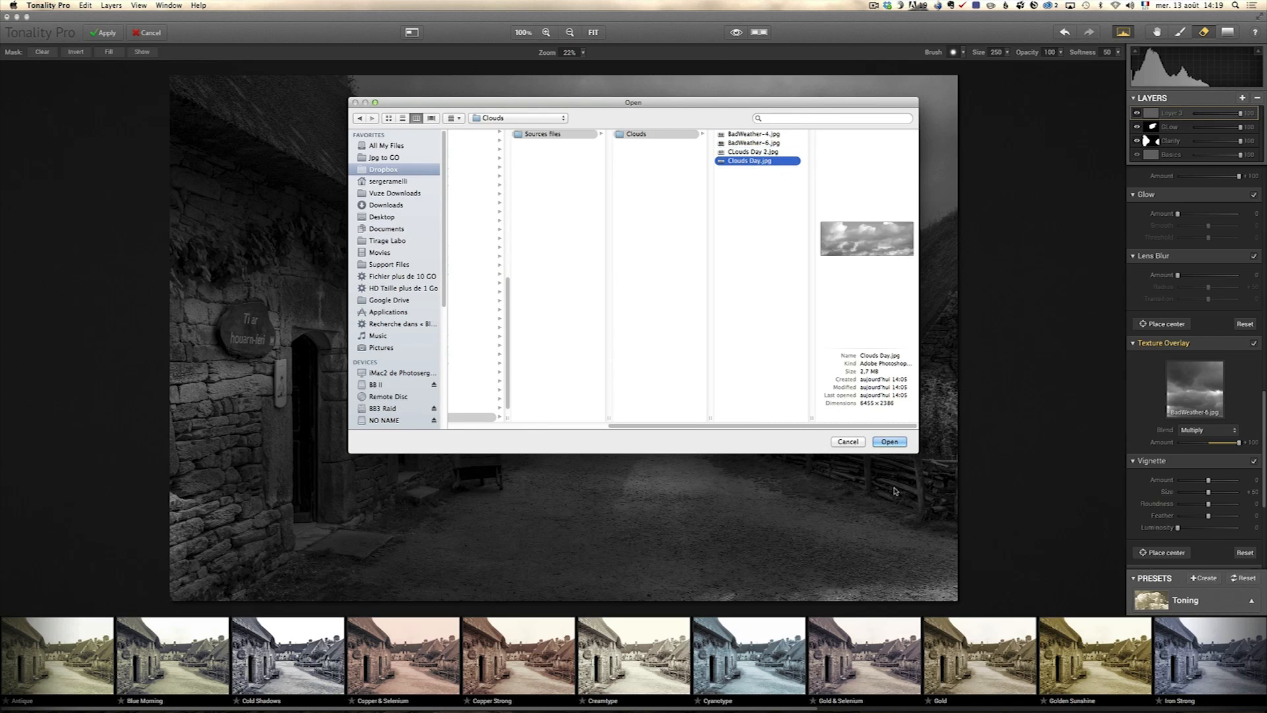
click(890, 442)
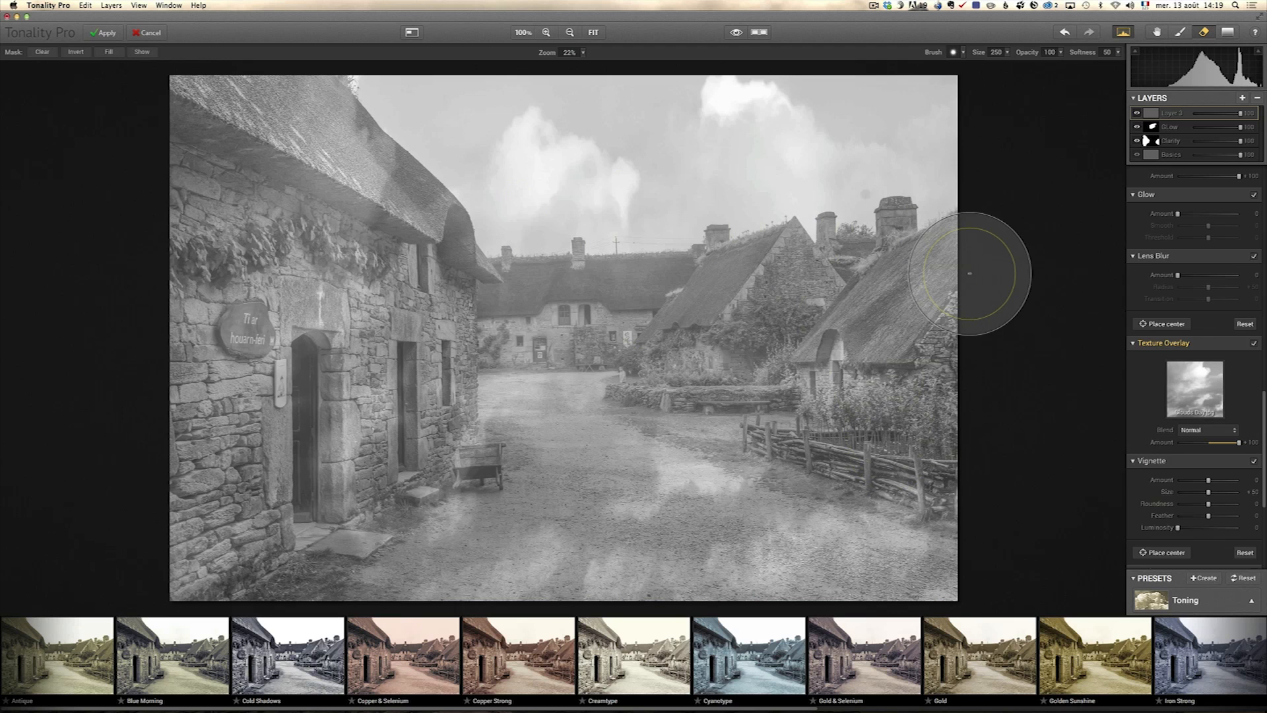
click(1202, 431)
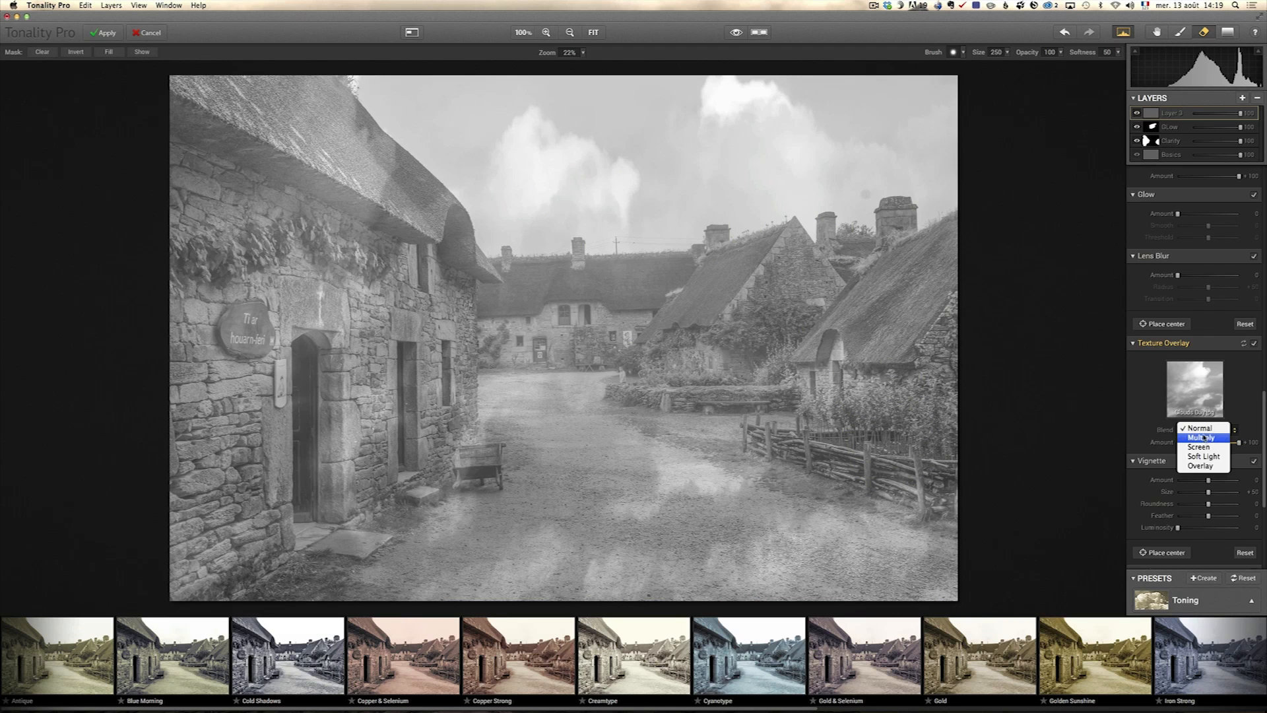
click(1201, 437)
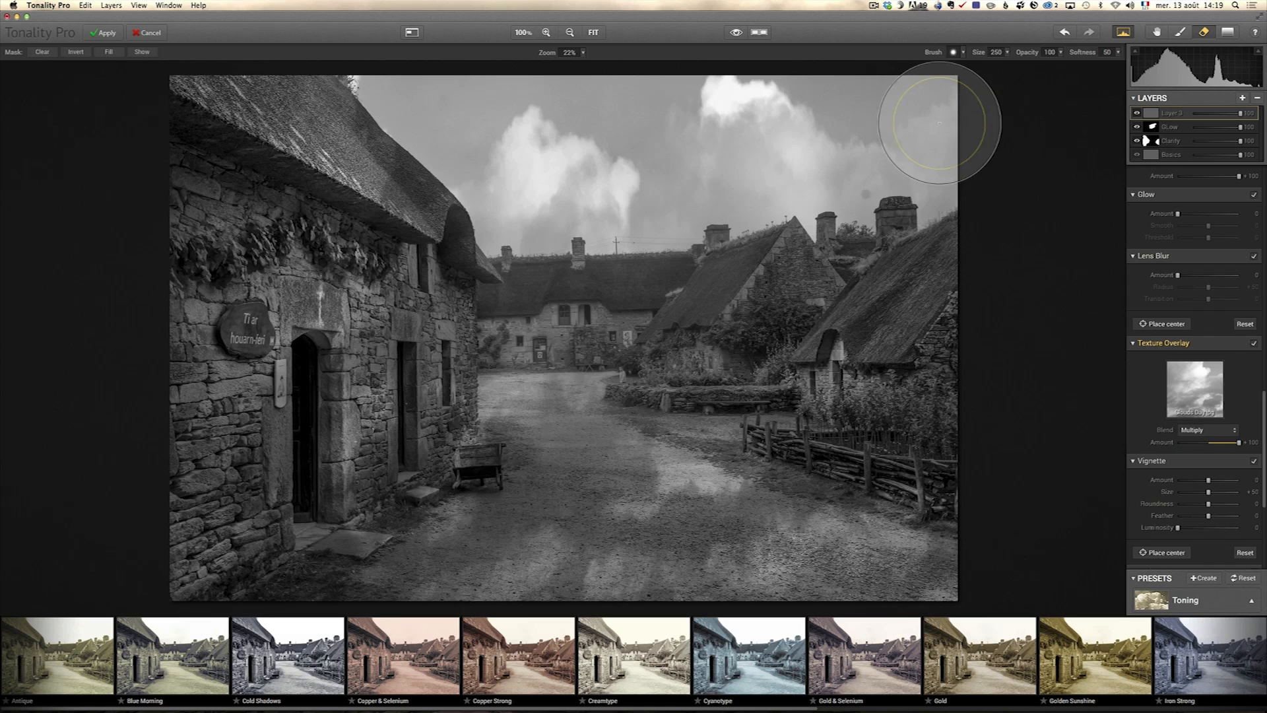
- Load CLouds Day 2.jpg as the custom texture, blend it in Multiply mode and lower its amount to +73
click(1210, 396)
click(1046, 442)
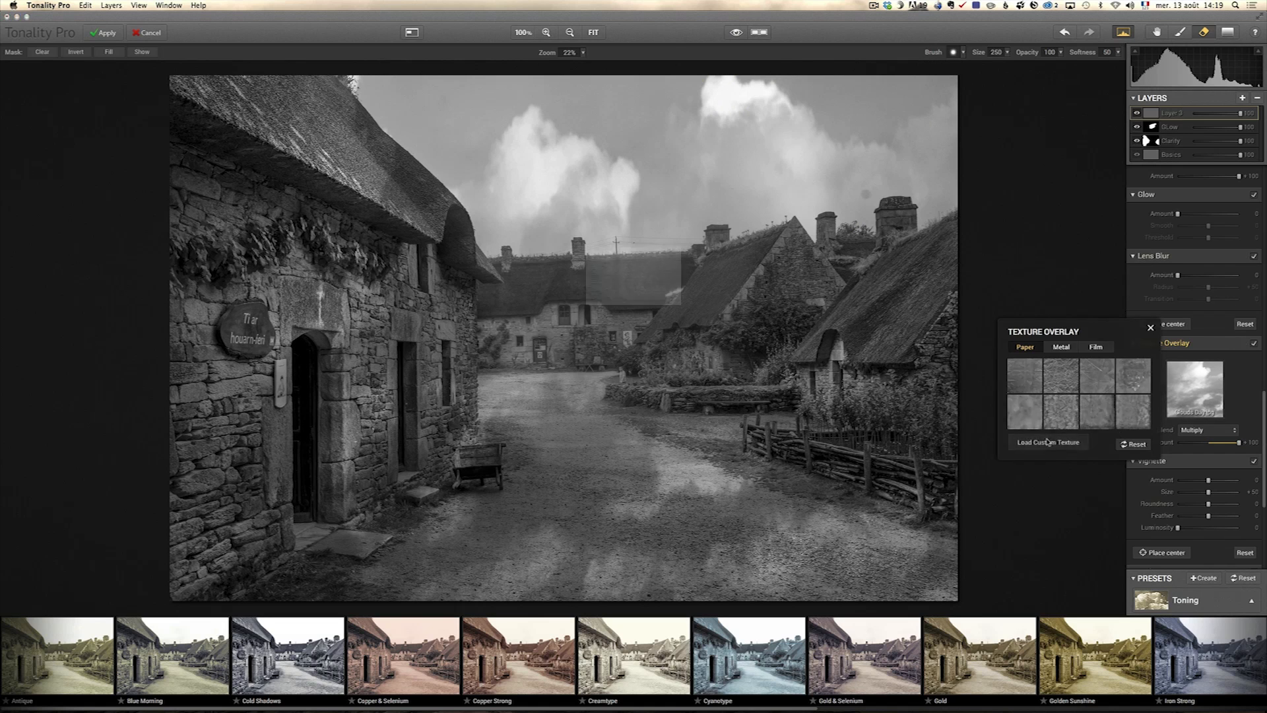
click(859, 154)
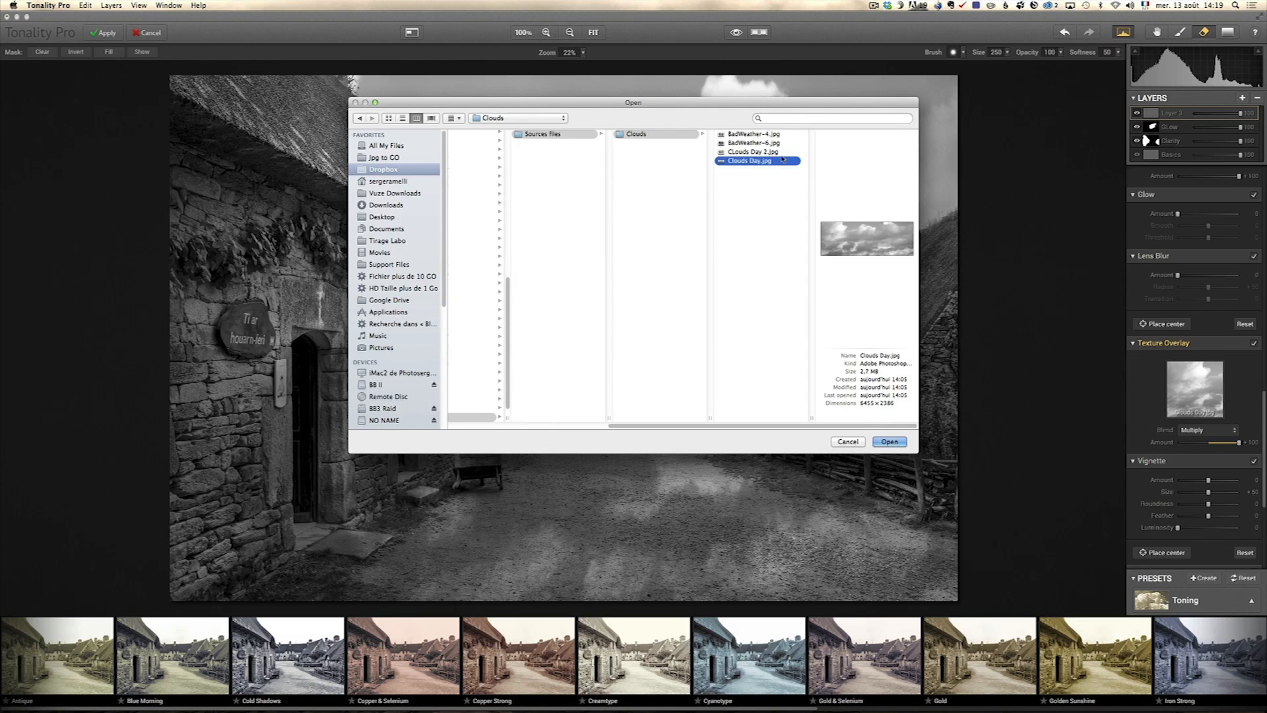
click(889, 441)
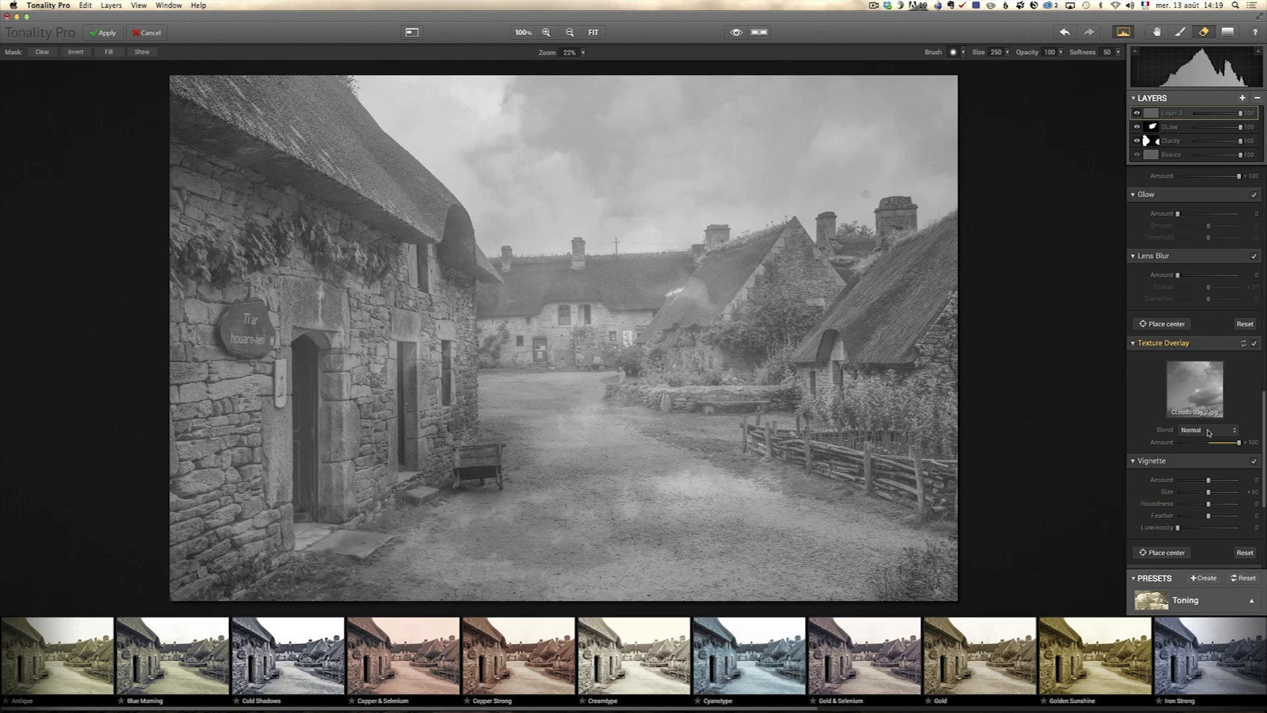
click(1219, 436)
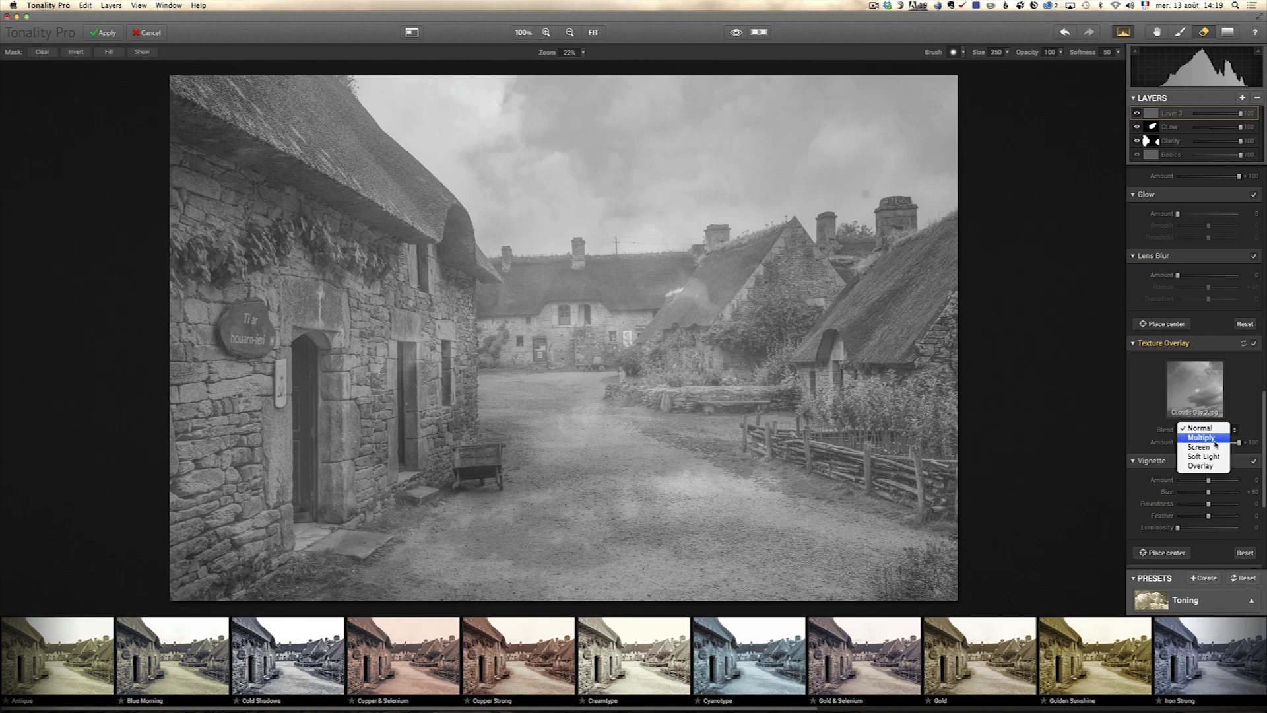
click(1216, 442)
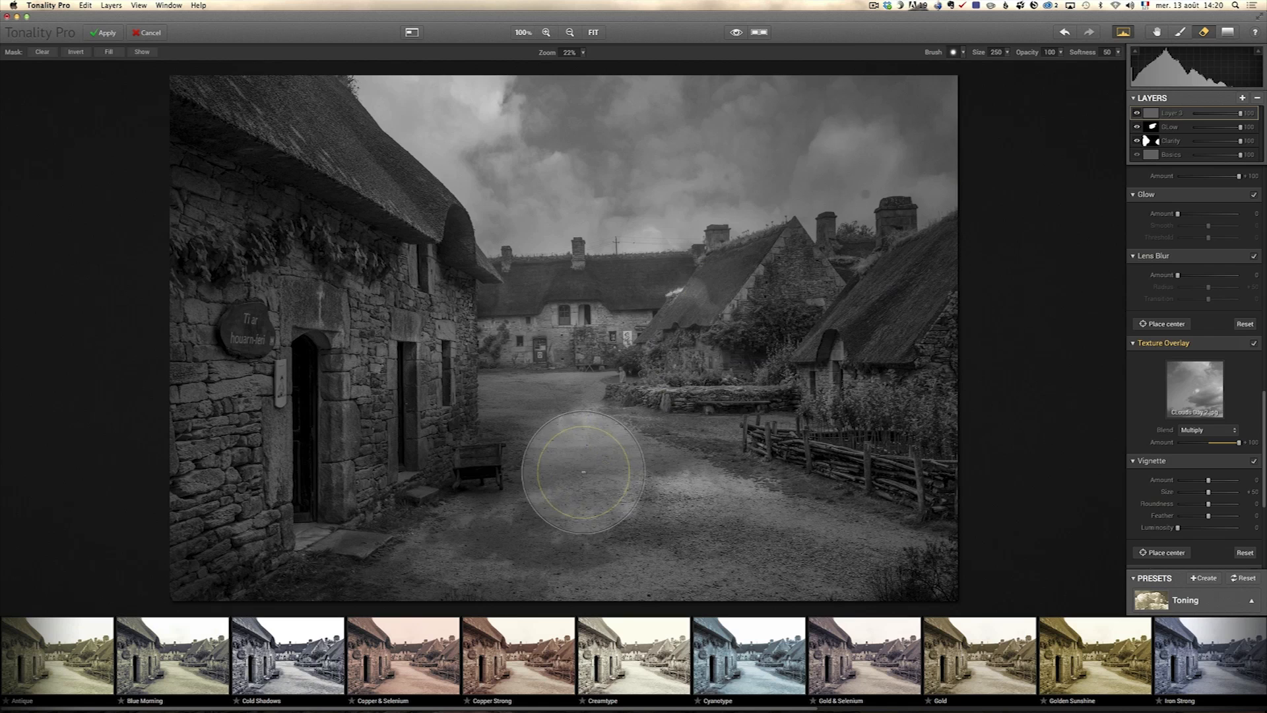
drag(1239, 442, 1231, 444)
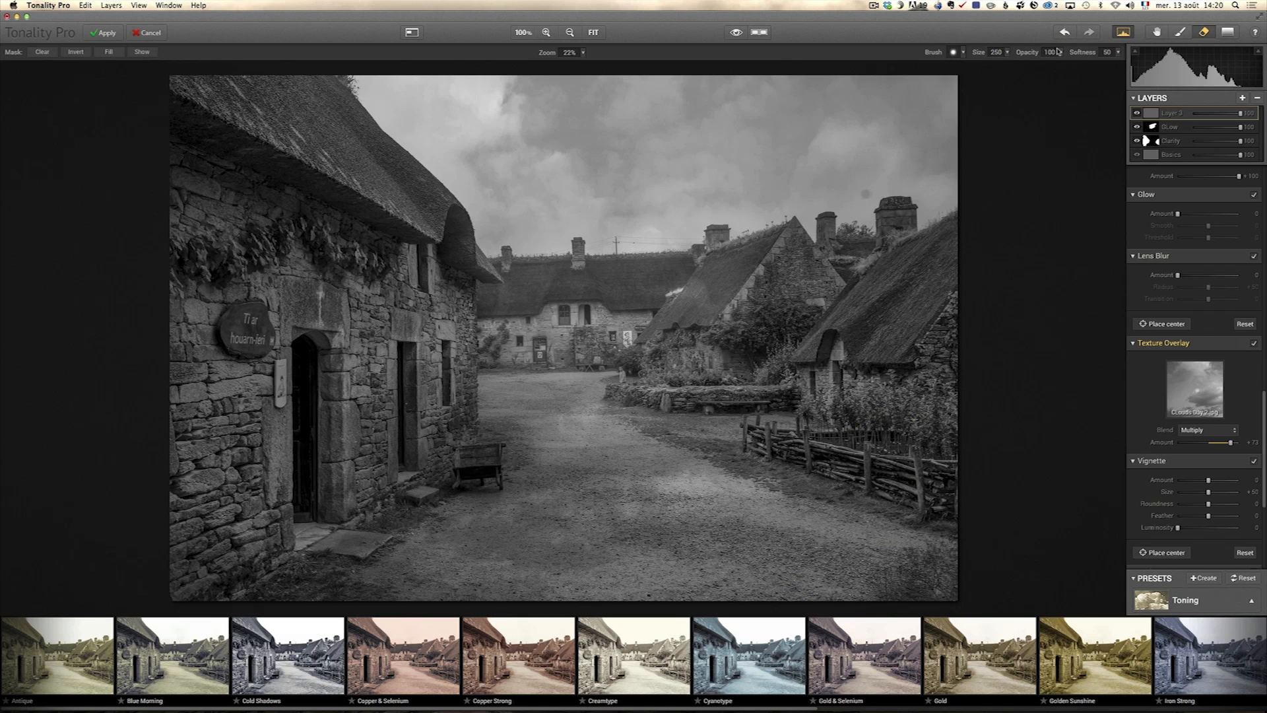
- Erase the cloud texture partially from the village path and foreground with the mask eraser at 22 opacity
drag(1061, 55, 1035, 62)
mouse_move(568, 412)
mouse_down()
mouse_move(579, 469)
mouse_move(573, 405)
mouse_move(697, 531)
mouse_move(809, 557)
mouse_up()
mouse_move(551, 479)
mouse_down()
mouse_move(497, 539)
mouse_move(424, 579)
mouse_up()
mouse_move(429, 578)
mouse_down()
mouse_move(482, 570)
mouse_move(670, 498)
mouse_move(887, 598)
mouse_up()
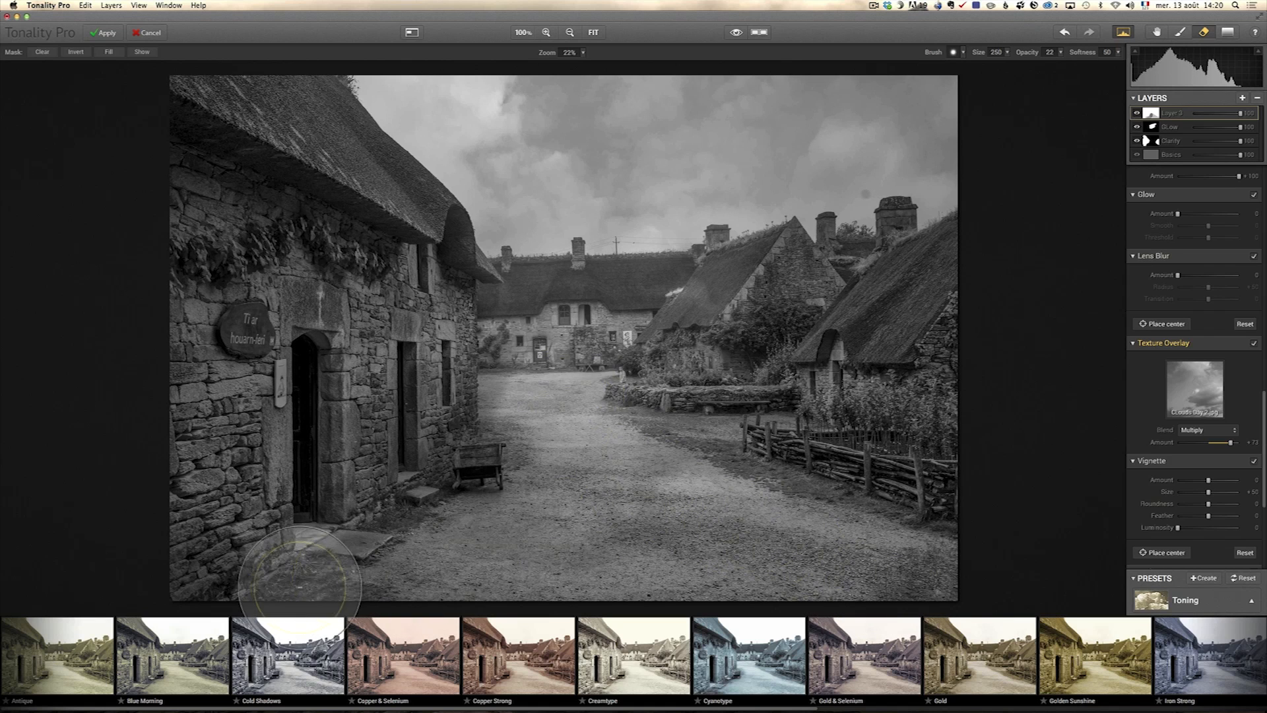
mouse_move(565, 425)
mouse_down()
mouse_move(448, 548)
mouse_move(366, 572)
mouse_up()
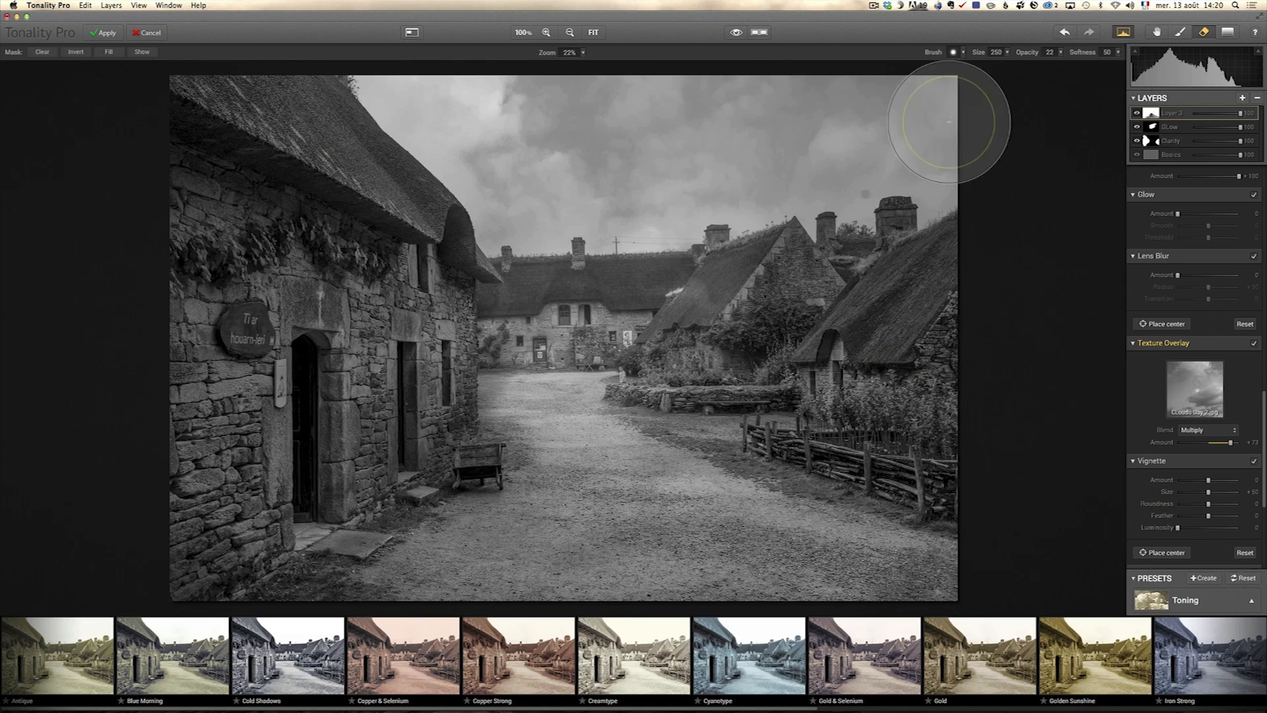
- Rename the texture layer as CLouds
double_click(1172, 114)
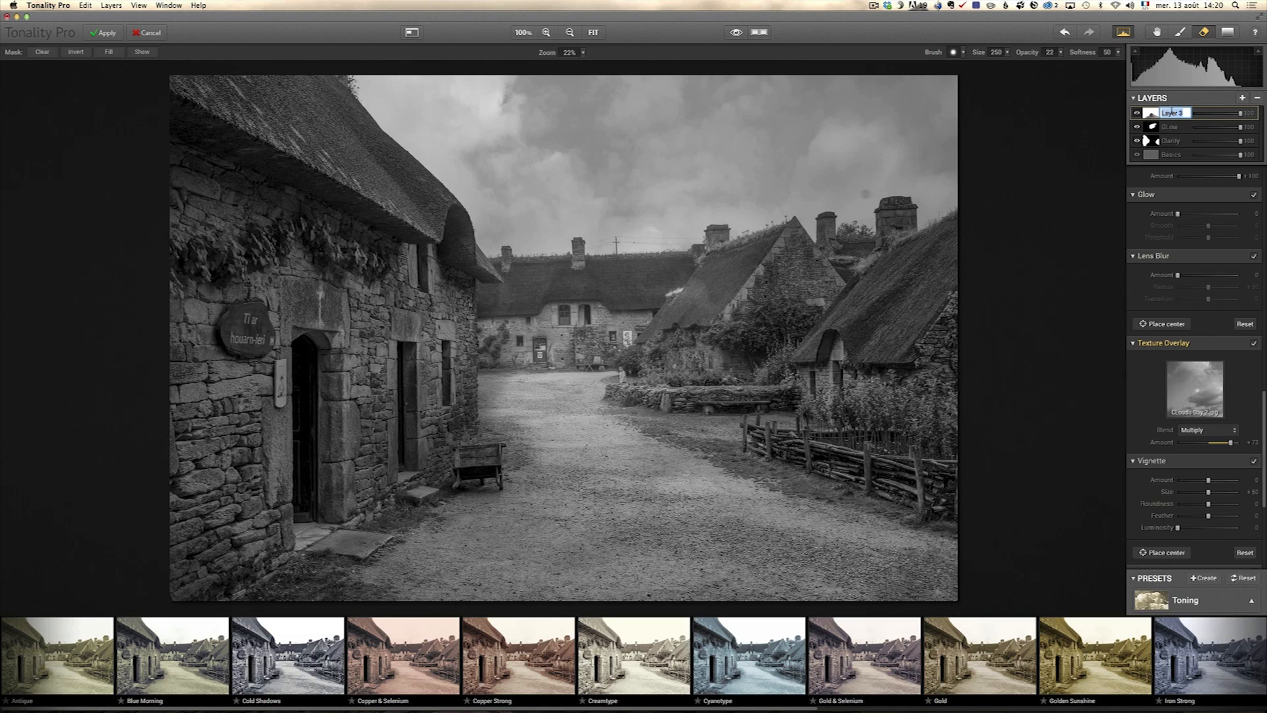
text(CLouds)
key(Return)
- Add a new layer above the clouds layer and lower its standard exposure to -30
click(1244, 99)
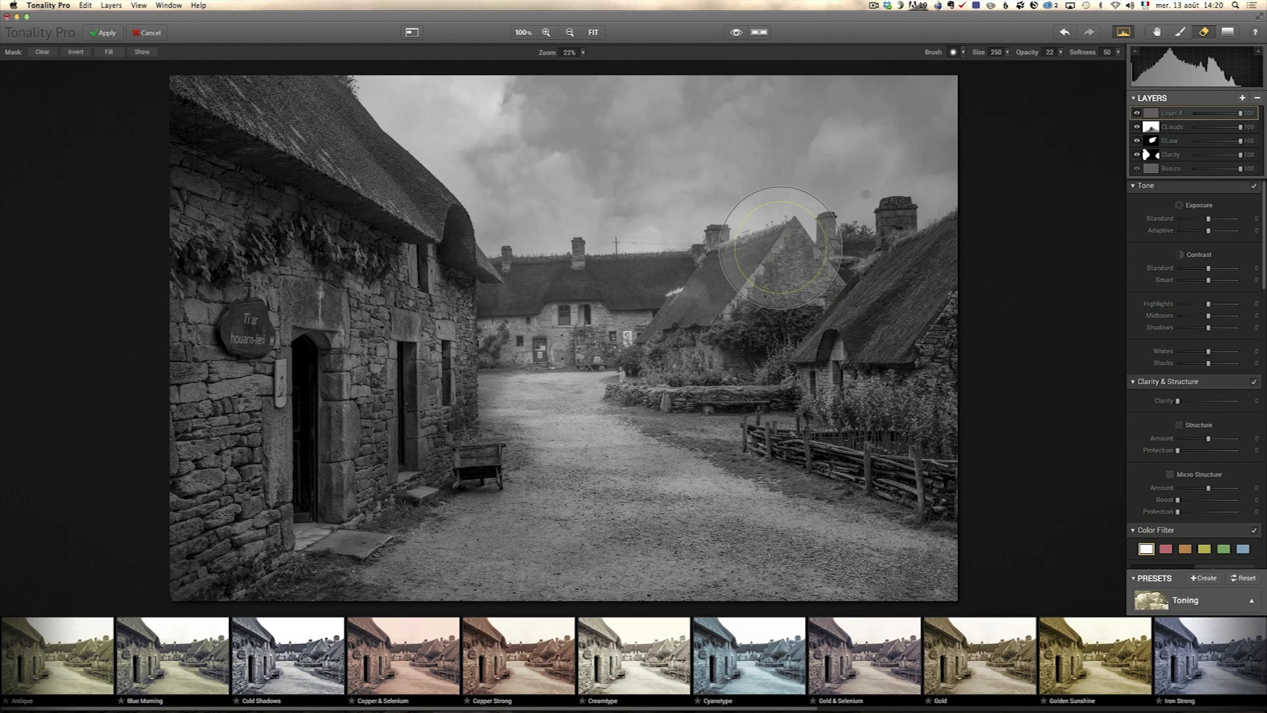
mouse_move(1238, 88)
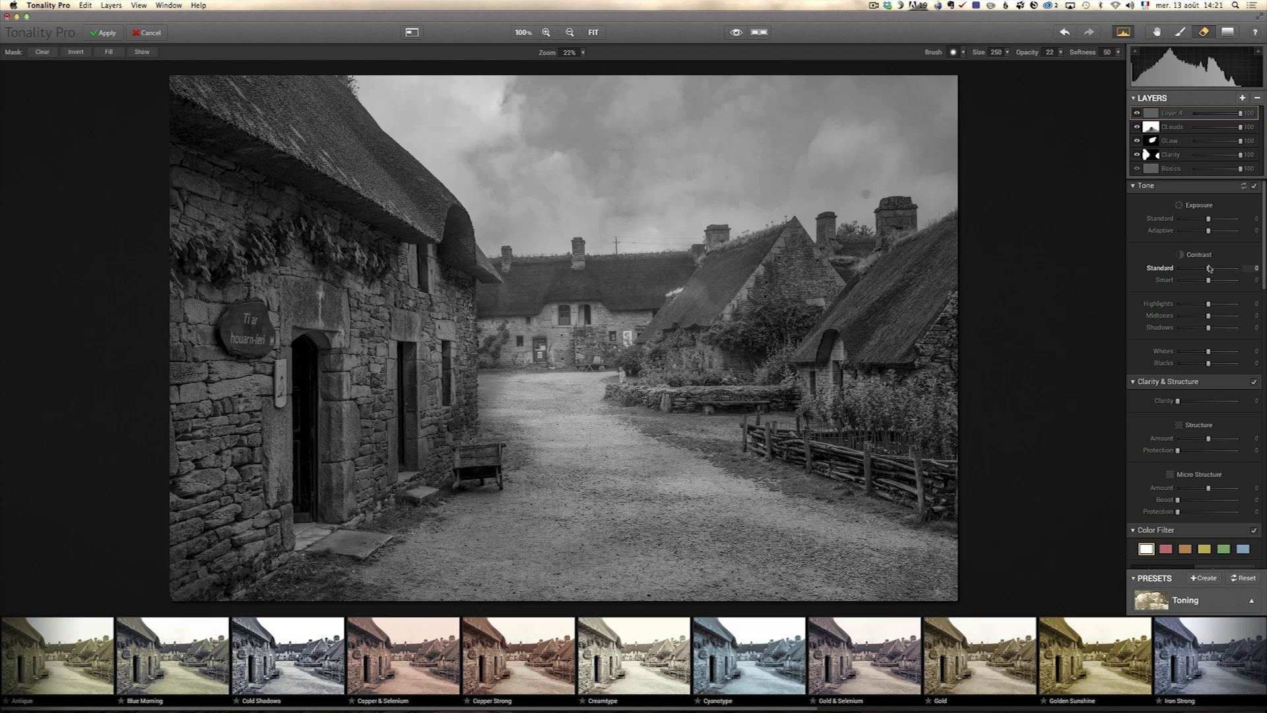
drag(1209, 220, 1200, 220)
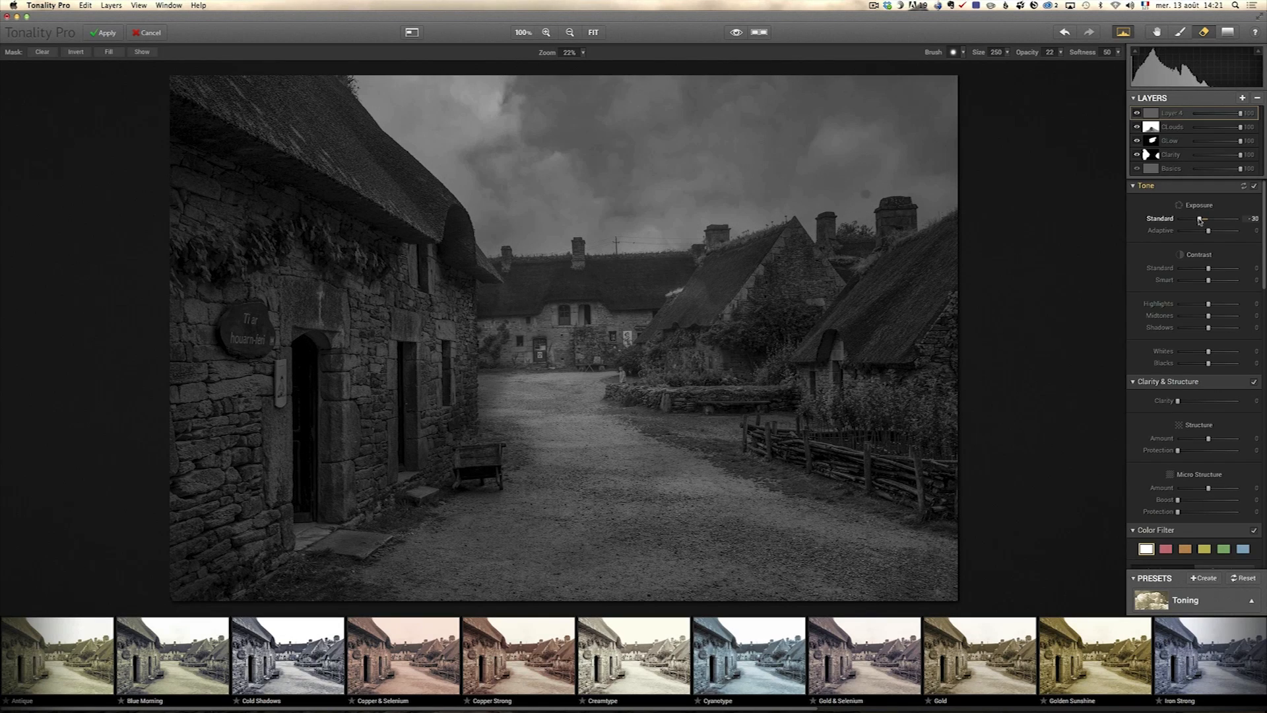
- Place a gradient mask over the sky on the new layer, widening its transition and moving it upward while checking the mask overlay
click(1226, 33)
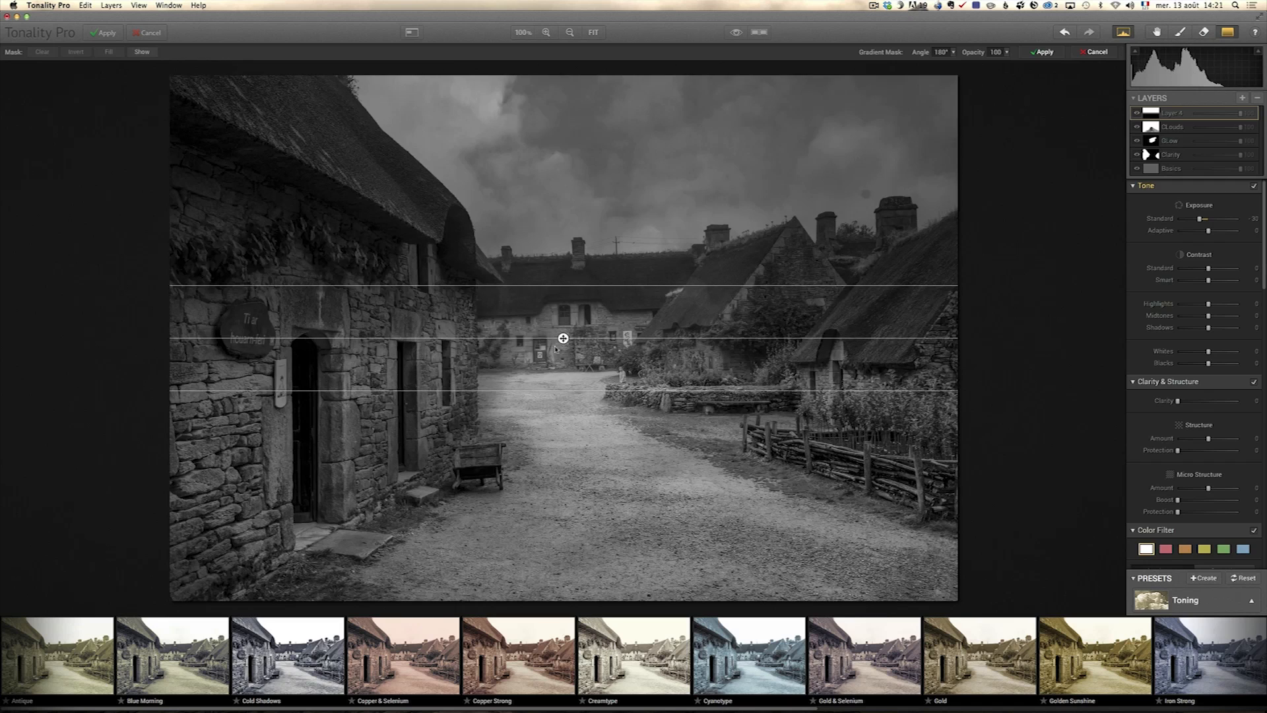
drag(562, 338, 569, 182)
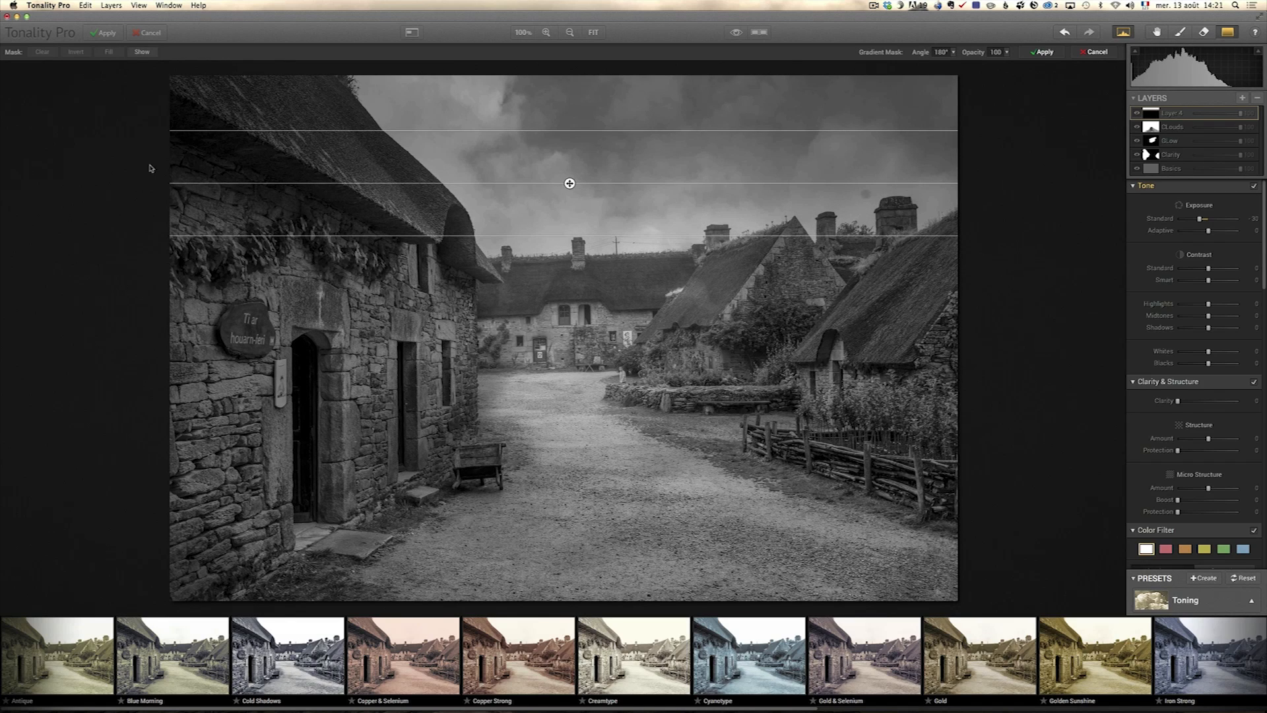
click(143, 52)
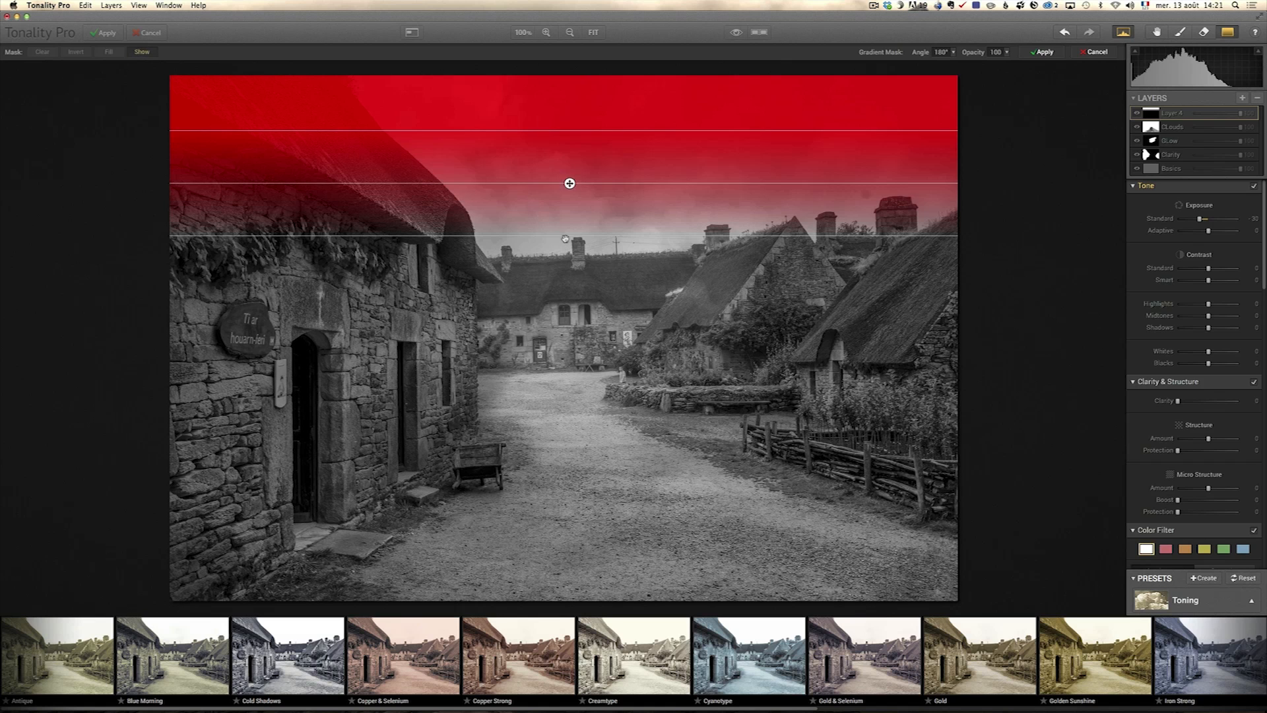
drag(565, 239, 591, 354)
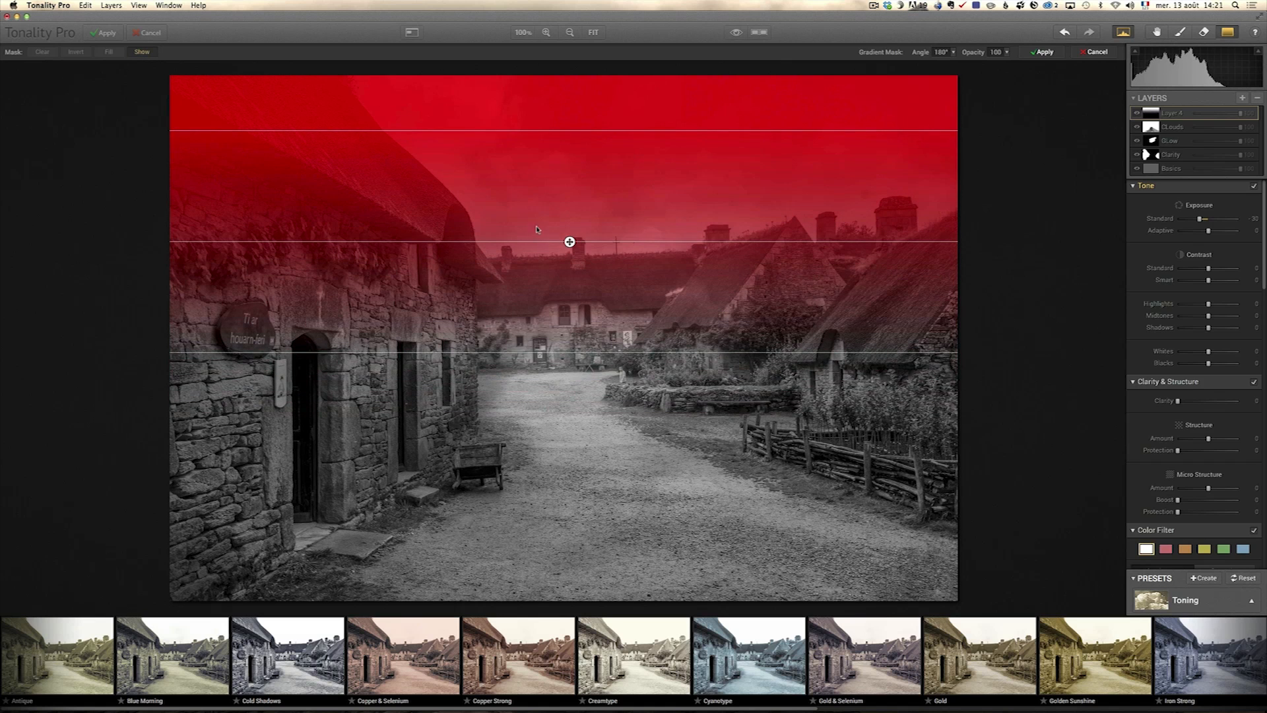
drag(570, 242, 552, 158)
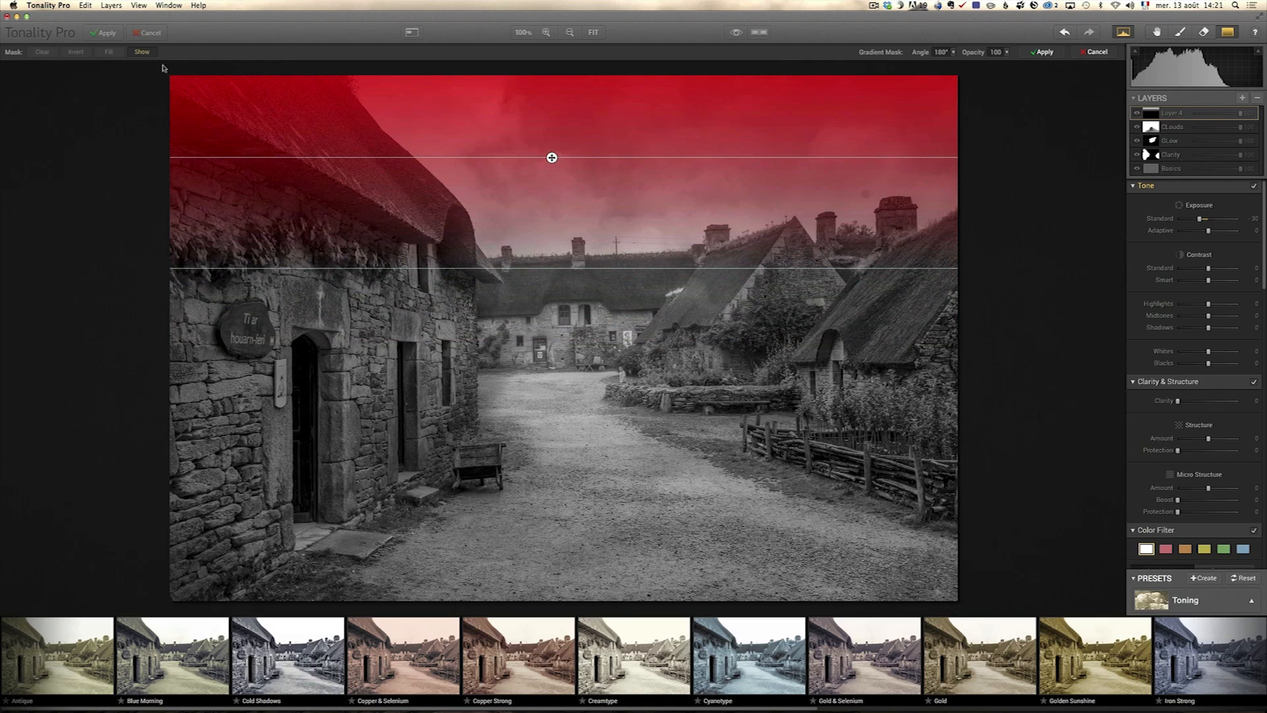
click(141, 53)
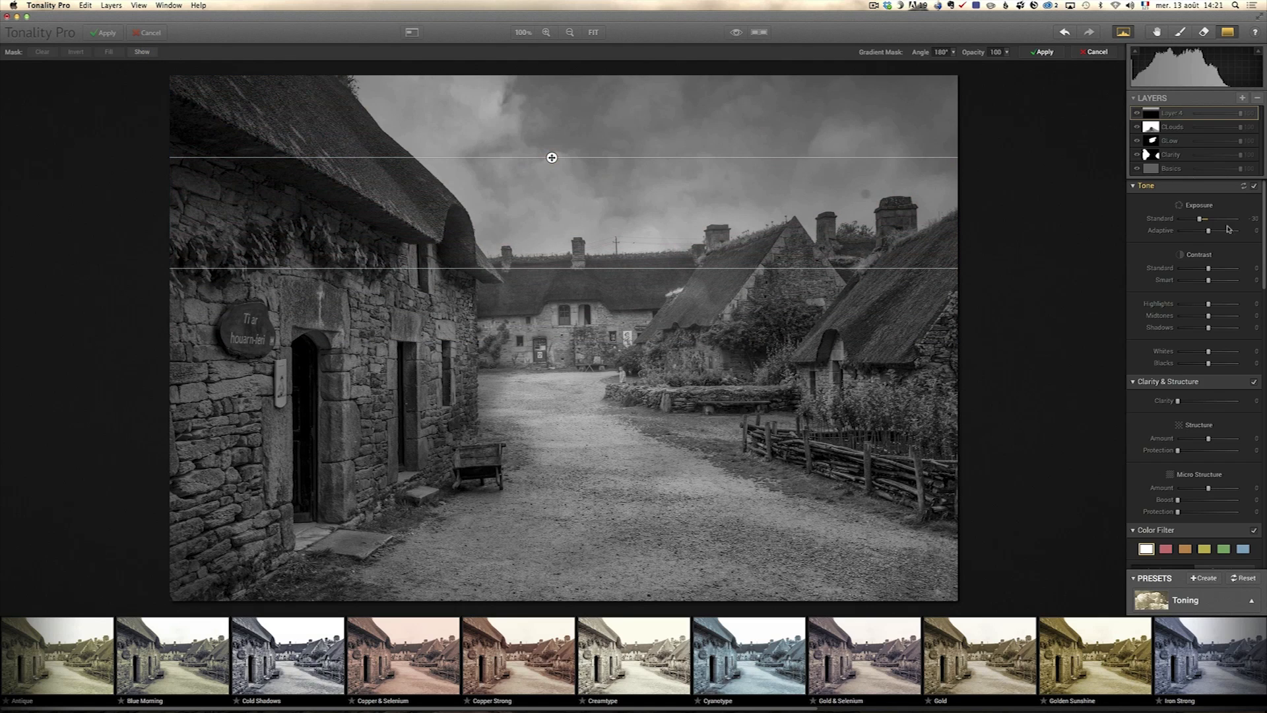
- Lower the layer's standard exposure to -50 and apply the gradient mask with its lower edge extended slightly further down
drag(1200, 220, 1194, 221)
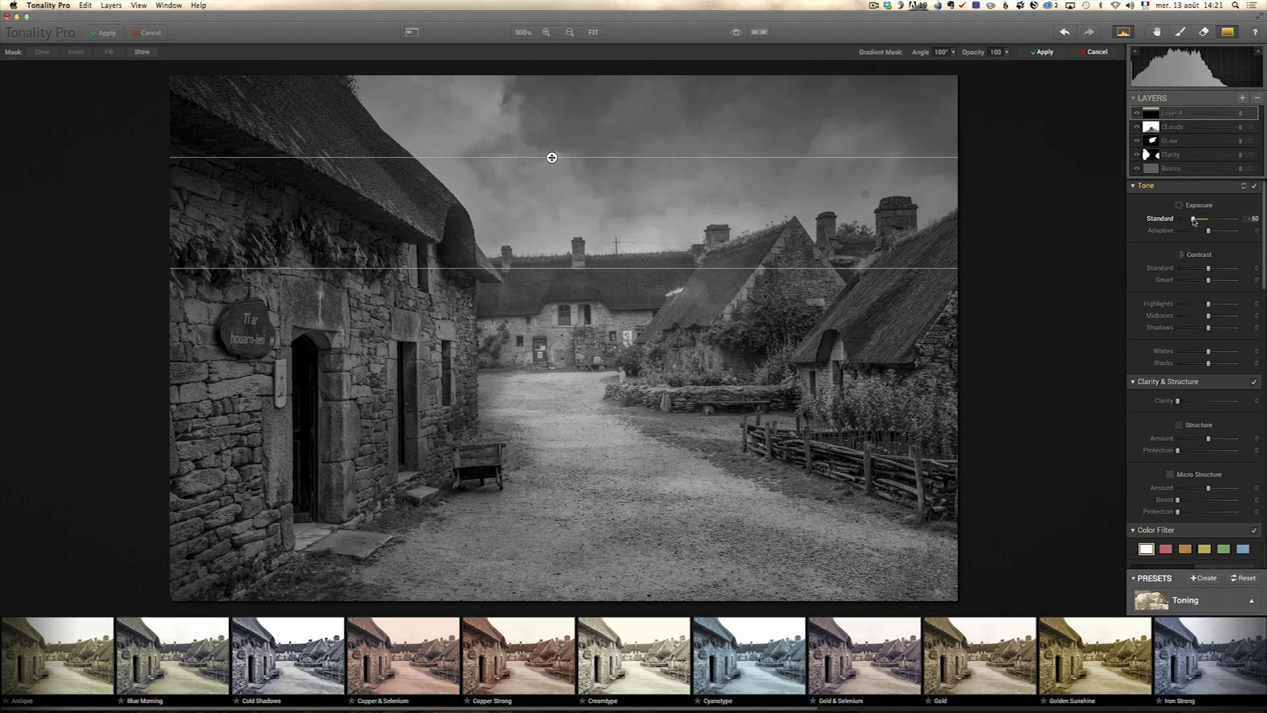
drag(664, 267, 663, 297)
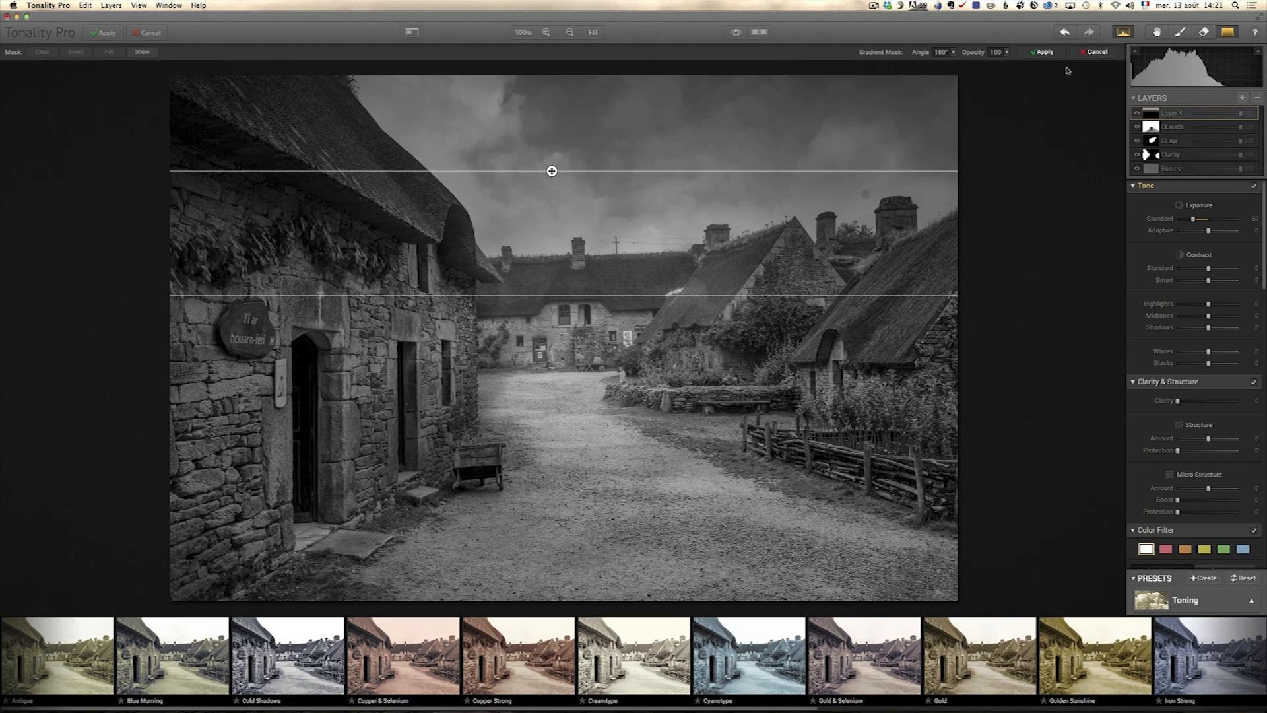
click(1045, 52)
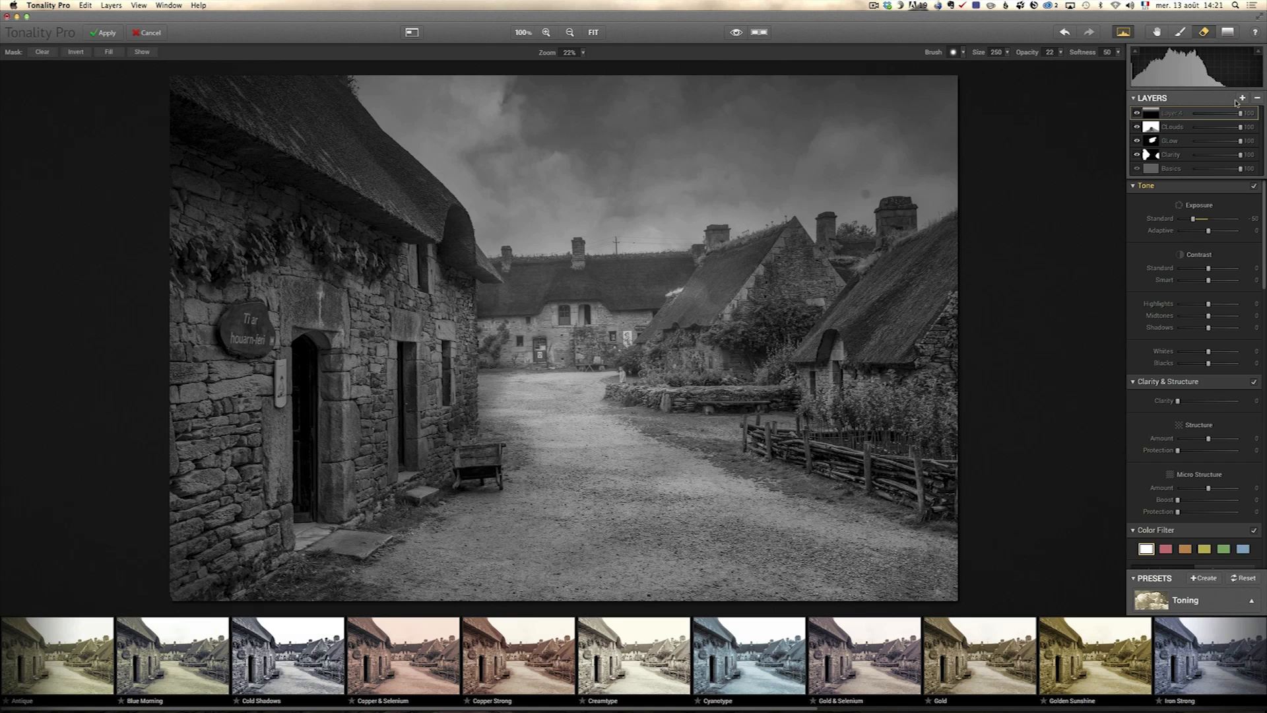
- Apply another gradient mask across the uppermost part of the sky and lower the layer's standard exposure to -63
click(1226, 33)
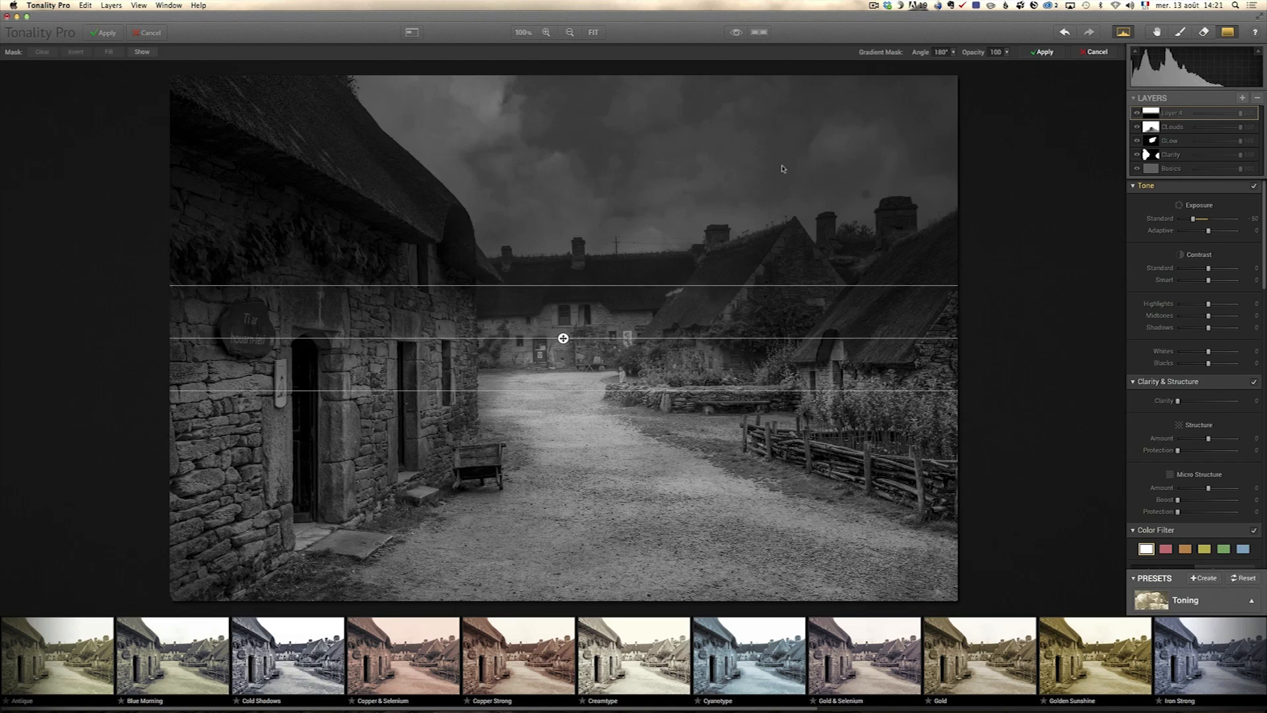
drag(563, 338, 586, 118)
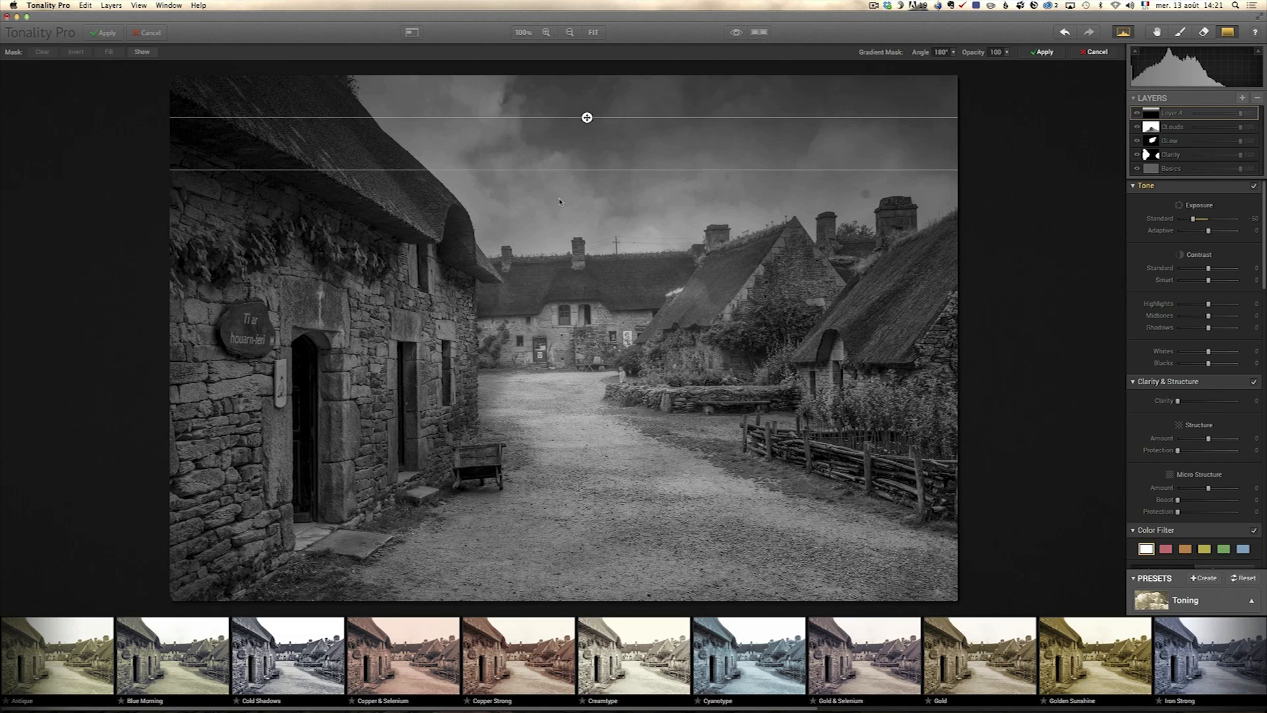
drag(1193, 219, 1189, 220)
drag(587, 118, 586, 97)
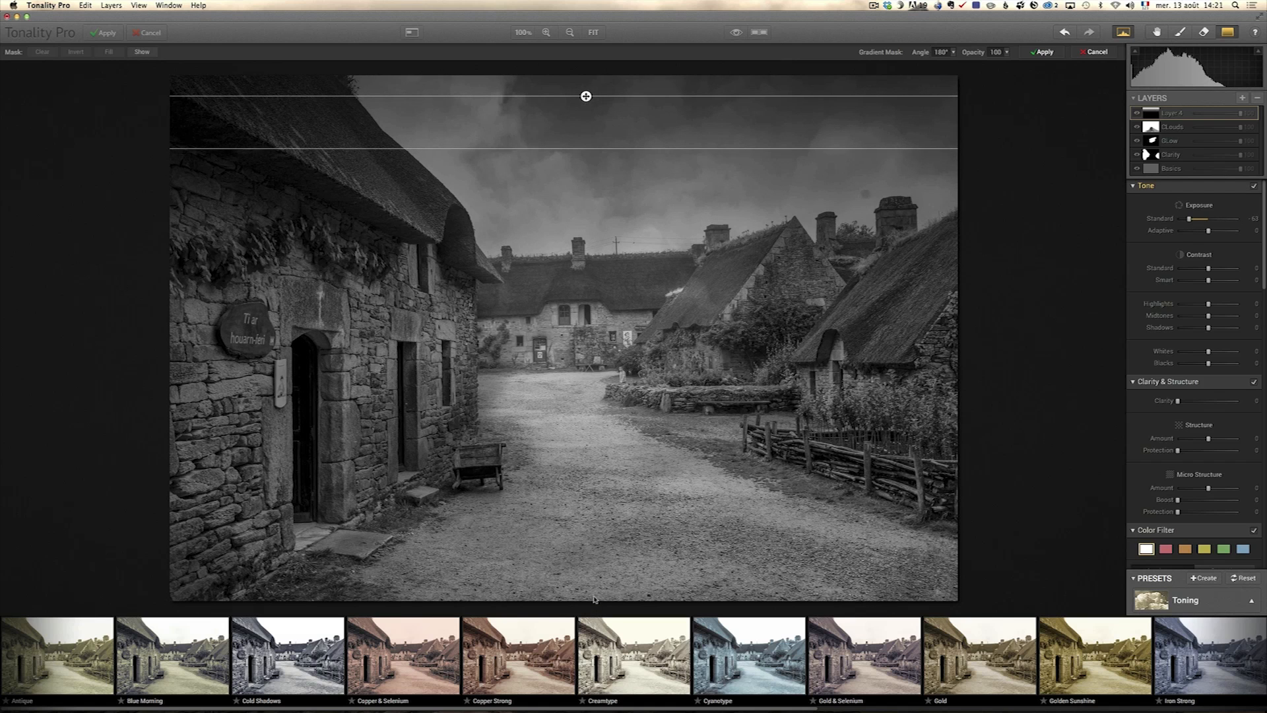
click(1042, 52)
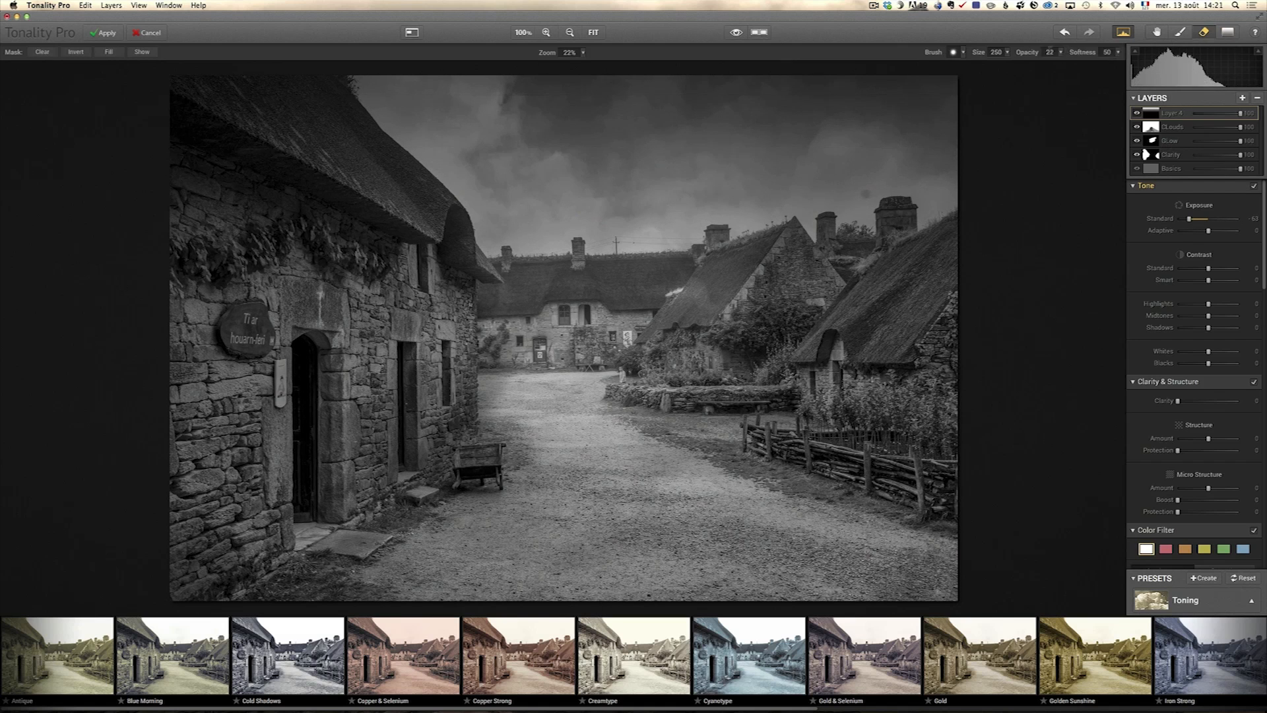
- Apply an inverted gradient mask over the foreground at the photo's lower edge and reduce the layer's opacity to about 59
click(1227, 33)
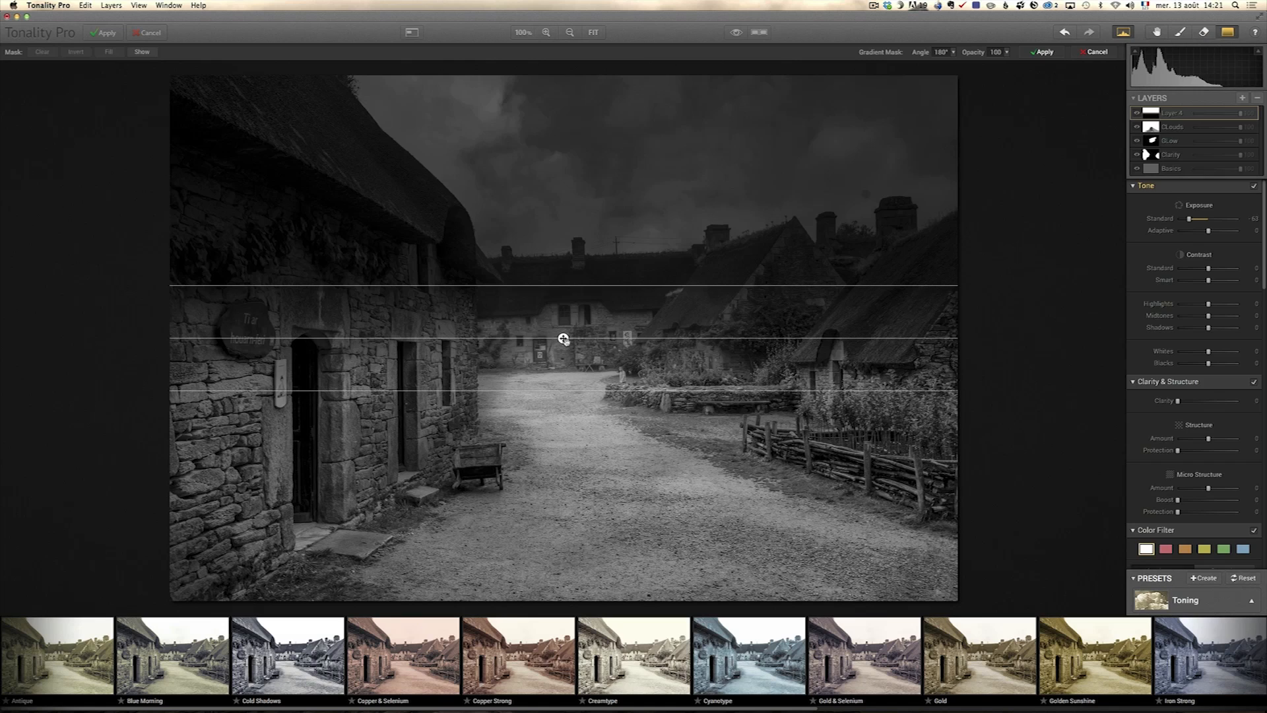
drag(577, 340, 559, 561)
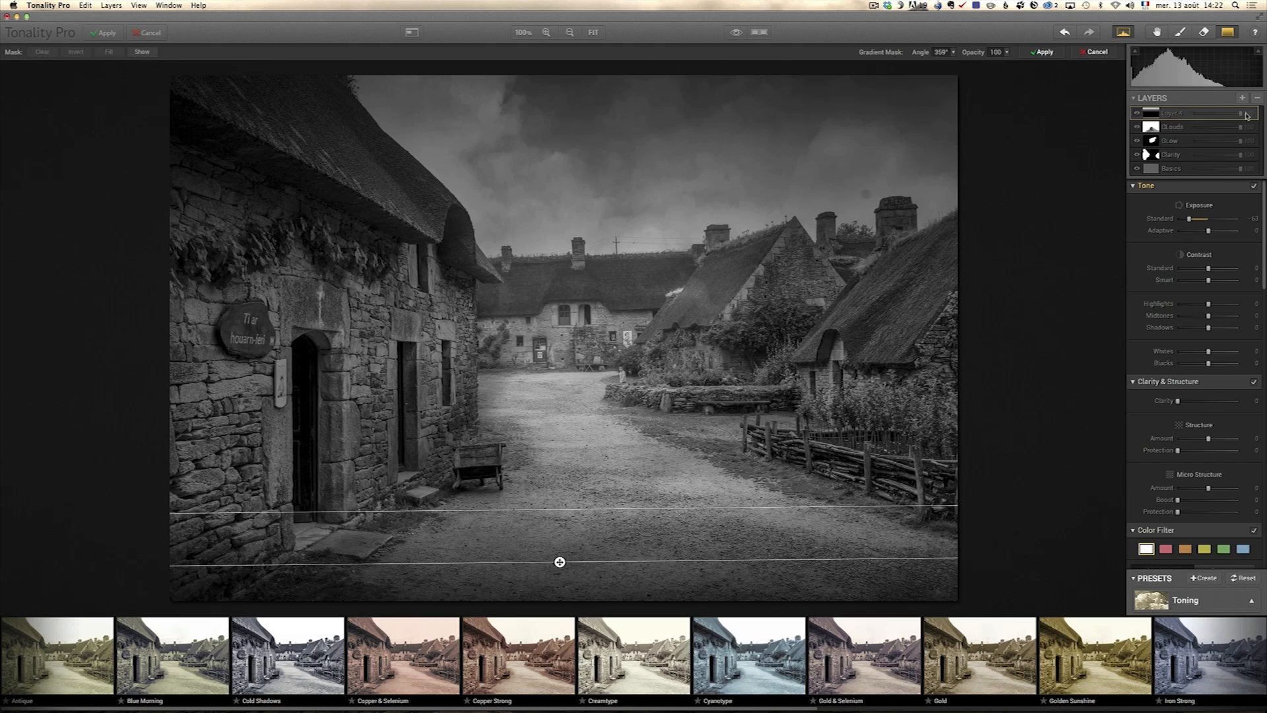
key(Return)
drag(1242, 115, 1222, 115)
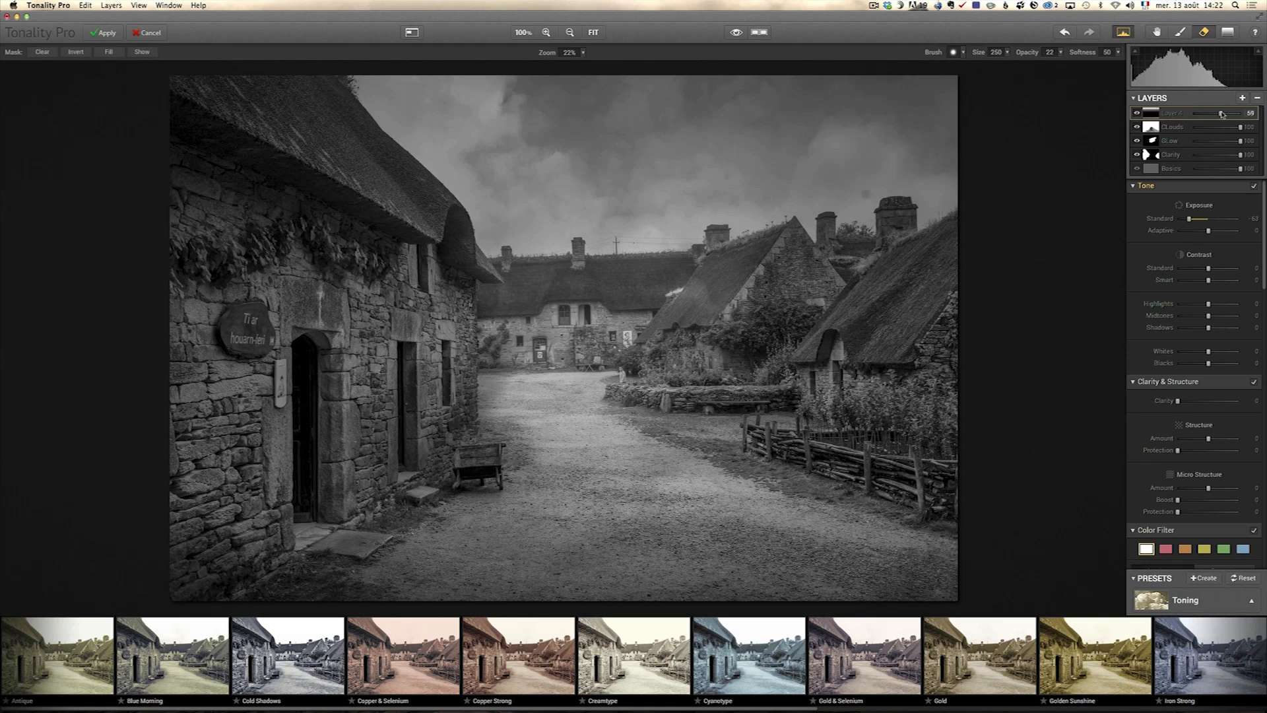
- Rename the gradient-masked sky and foreground layer as Vignetting
double_click(1173, 113)
text(Vignetting)
key(Return)
- Set the Vignetting layer's vignette amount to -54 and its size to +37
drag(1262, 210, 1265, 466)
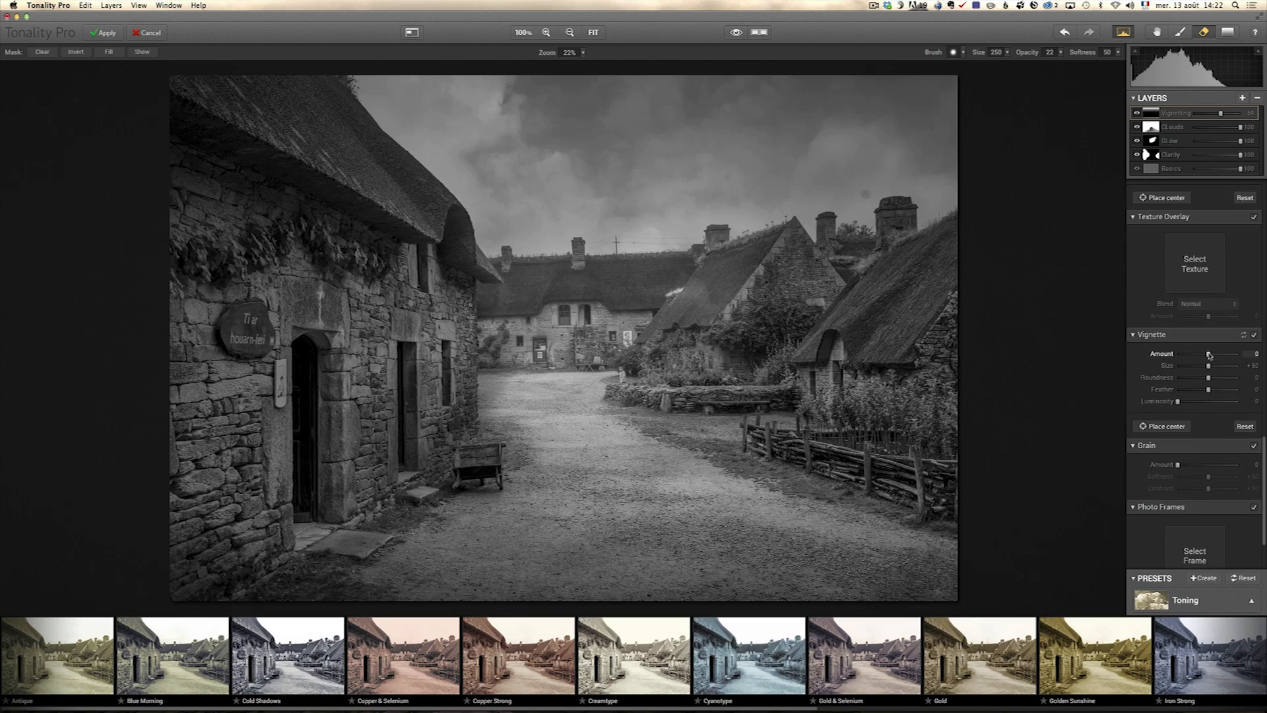
mouse_move(1207, 355)
mouse_down()
mouse_move(1184, 355)
mouse_move(1201, 368)
mouse_up()
drag(1195, 354, 1204, 365)
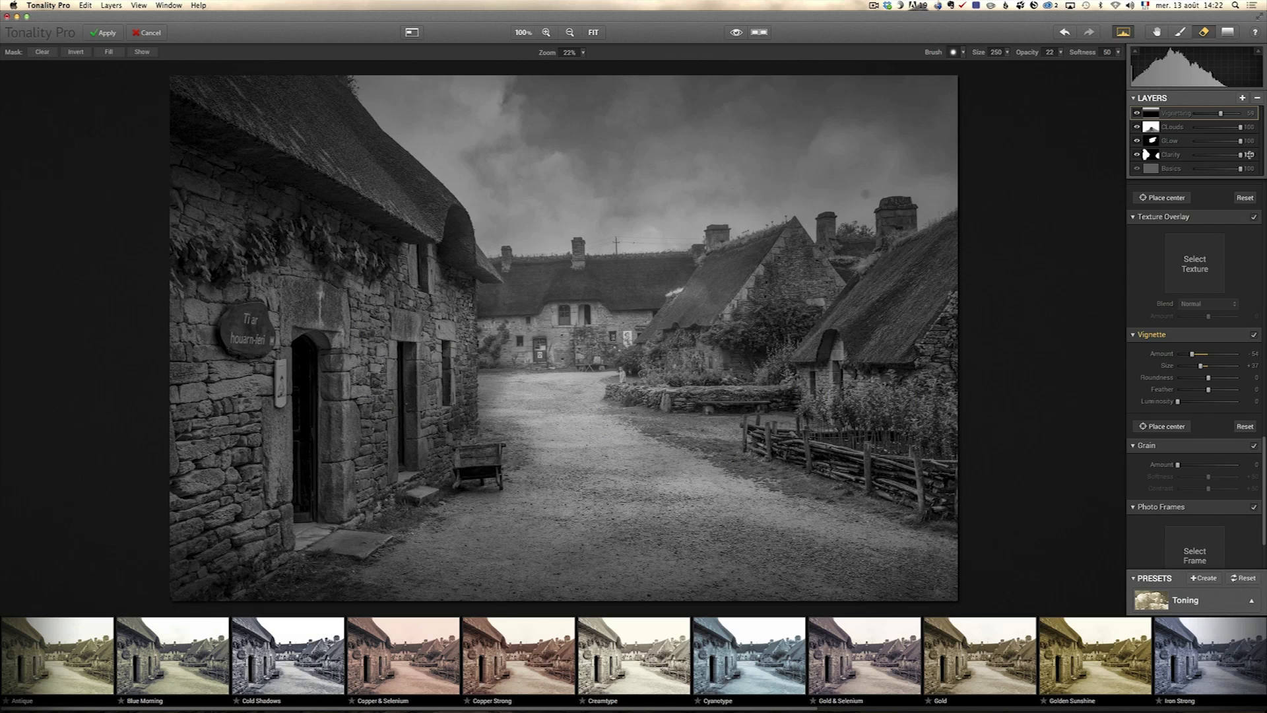
- Add a new layer above Vignetting and name it Dodge and Burn
click(1243, 98)
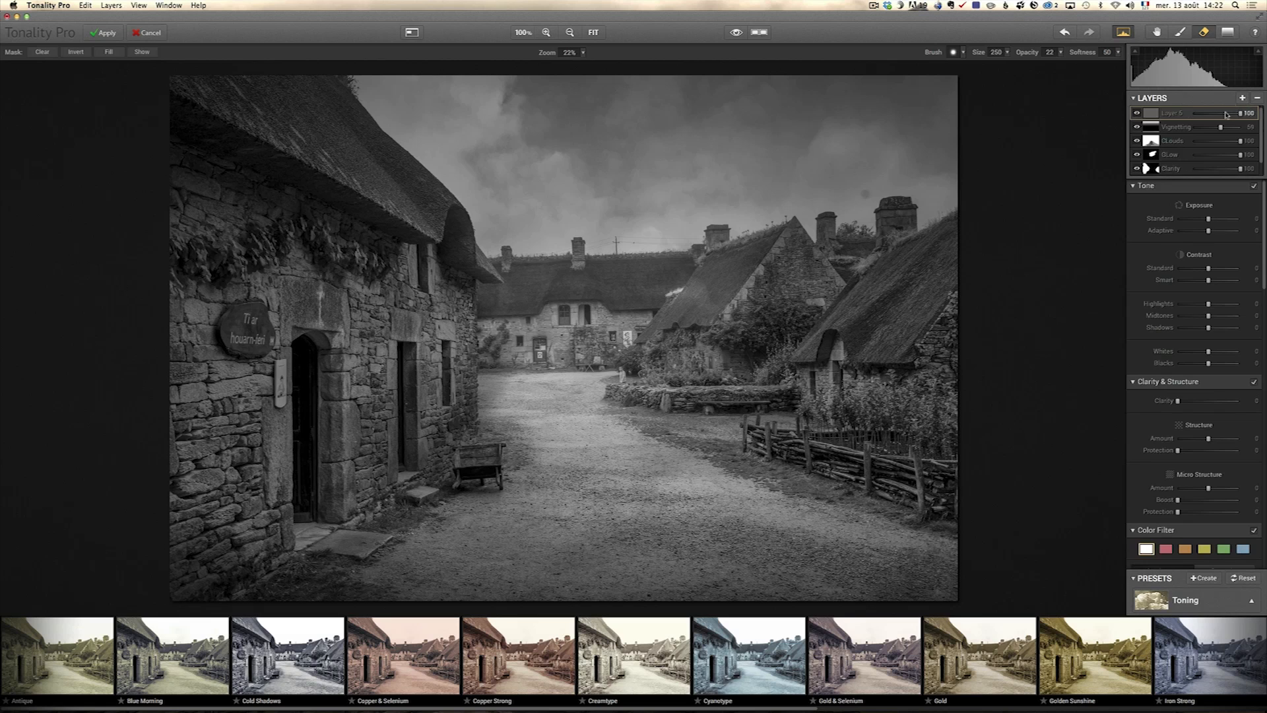
double_click(1174, 114)
right_click(1173, 115)
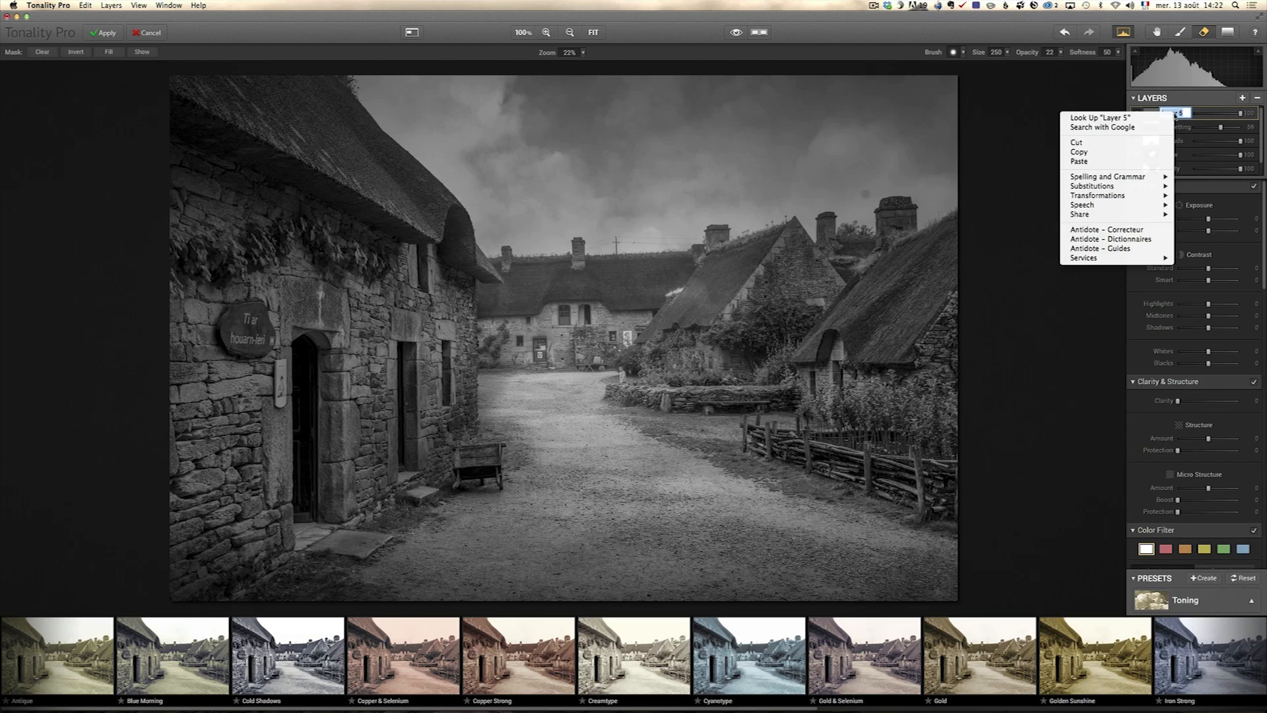
key(Escape)
text(Dod)
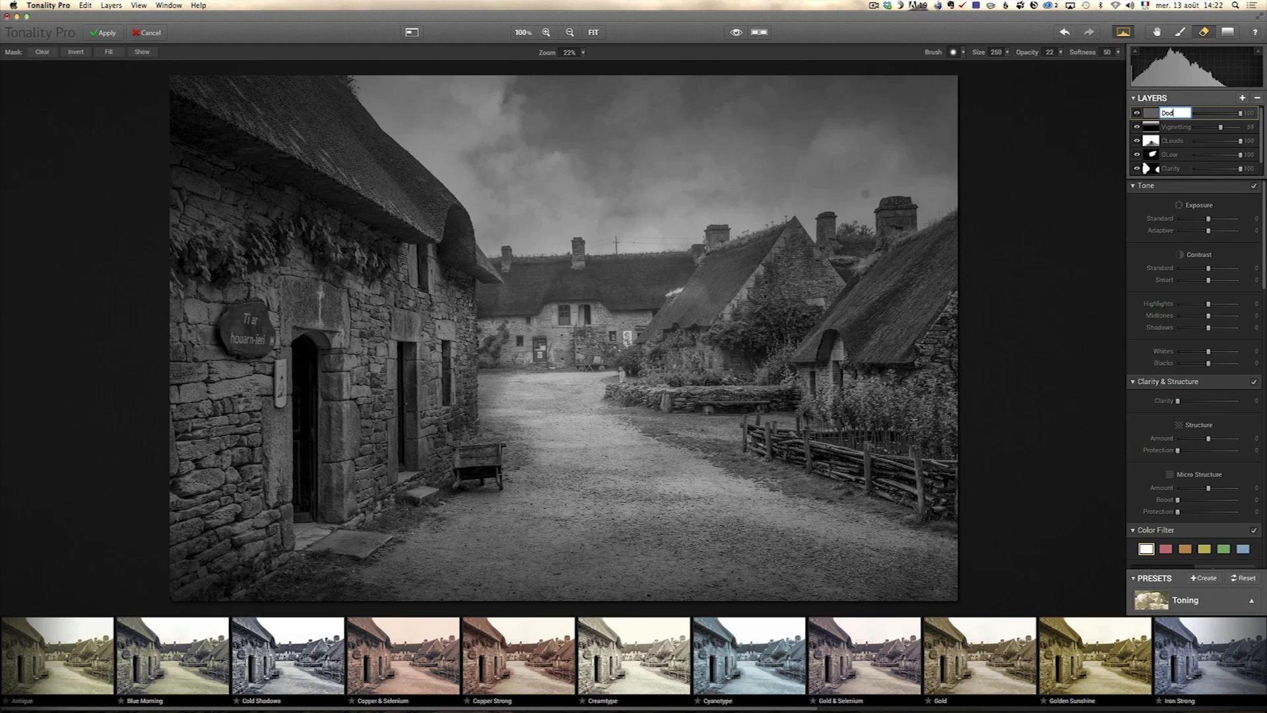
text(ge and Burn)
key(Return)
- Raise the Dodge and Burn layer's standard exposure and set its glow amount to +9
drag(1209, 221, 1265, 435)
drag(1177, 252, 1184, 254)
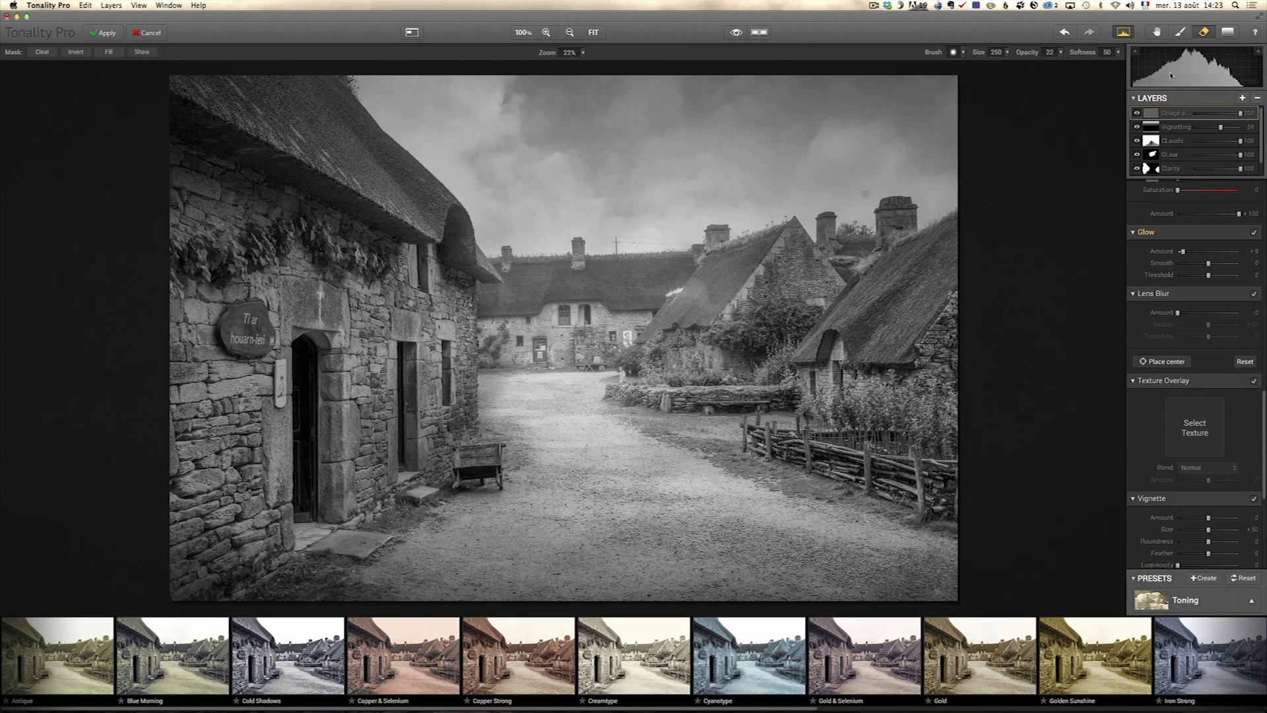
- Brush the mask over the path, foreground, stone wall and garden with softness 100, and set the layer's standard exposure to +18
click(1181, 32)
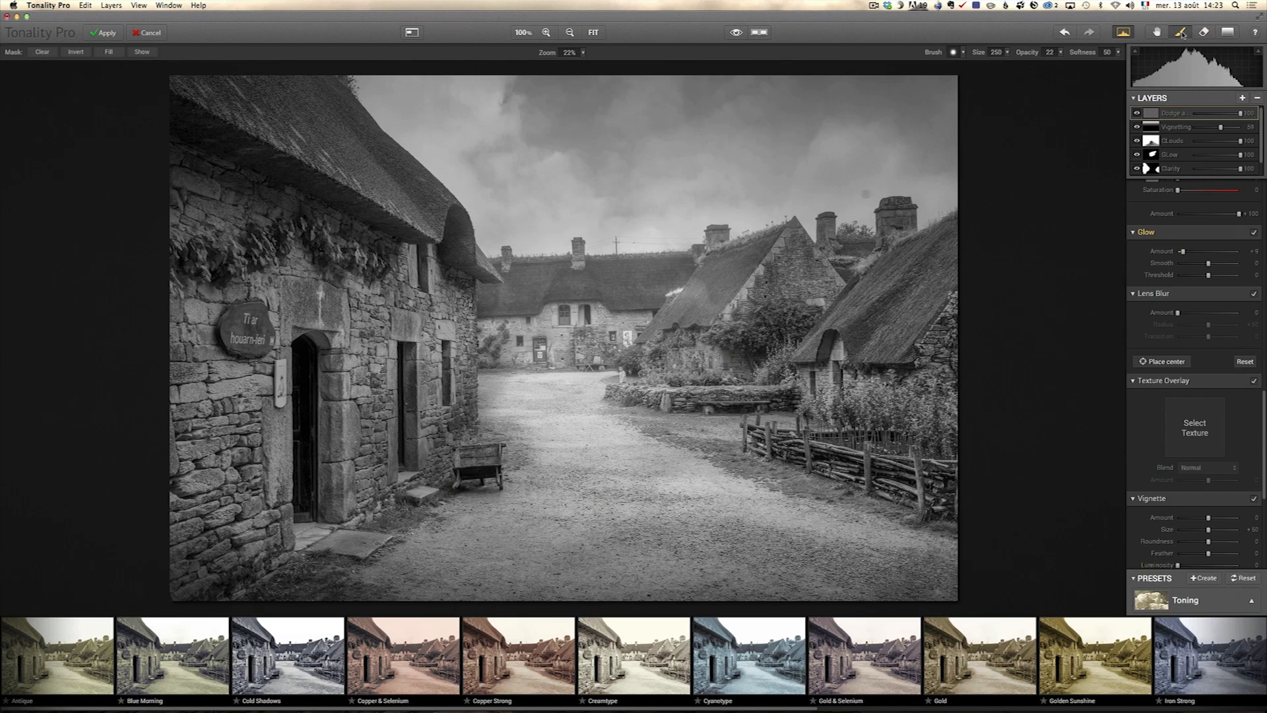
click(1118, 52)
drag(1096, 62, 1133, 64)
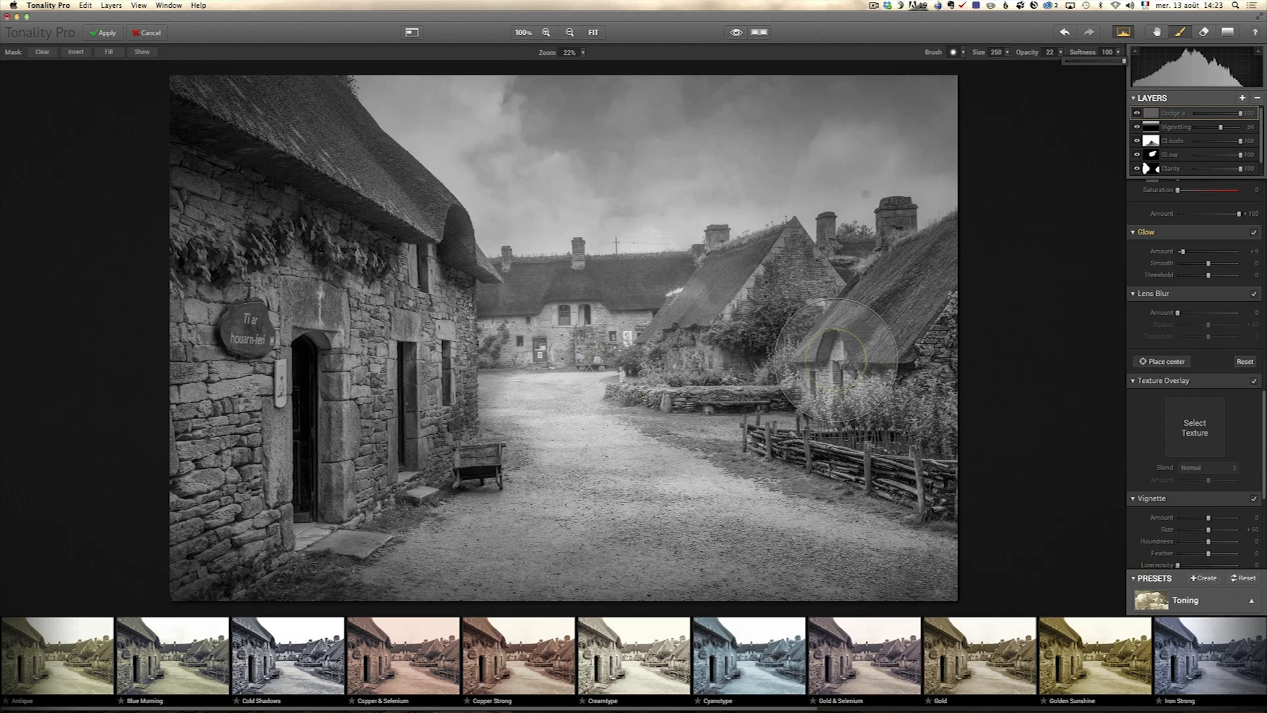
mouse_move(785, 386)
mouse_down()
mouse_move(677, 417)
mouse_move(527, 422)
mouse_move(540, 408)
mouse_move(734, 543)
mouse_move(789, 563)
mouse_move(637, 496)
mouse_move(553, 420)
mouse_move(580, 428)
mouse_move(845, 585)
mouse_up()
drag(535, 441, 462, 606)
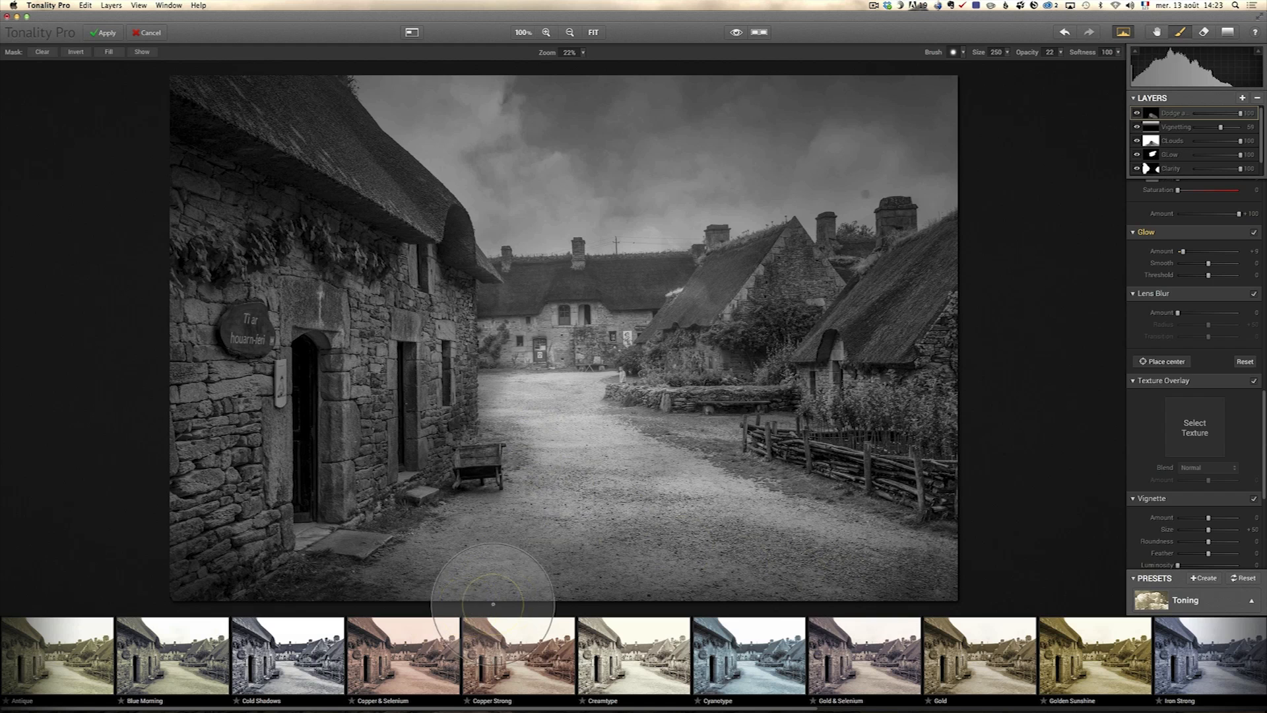
drag(344, 306, 359, 276)
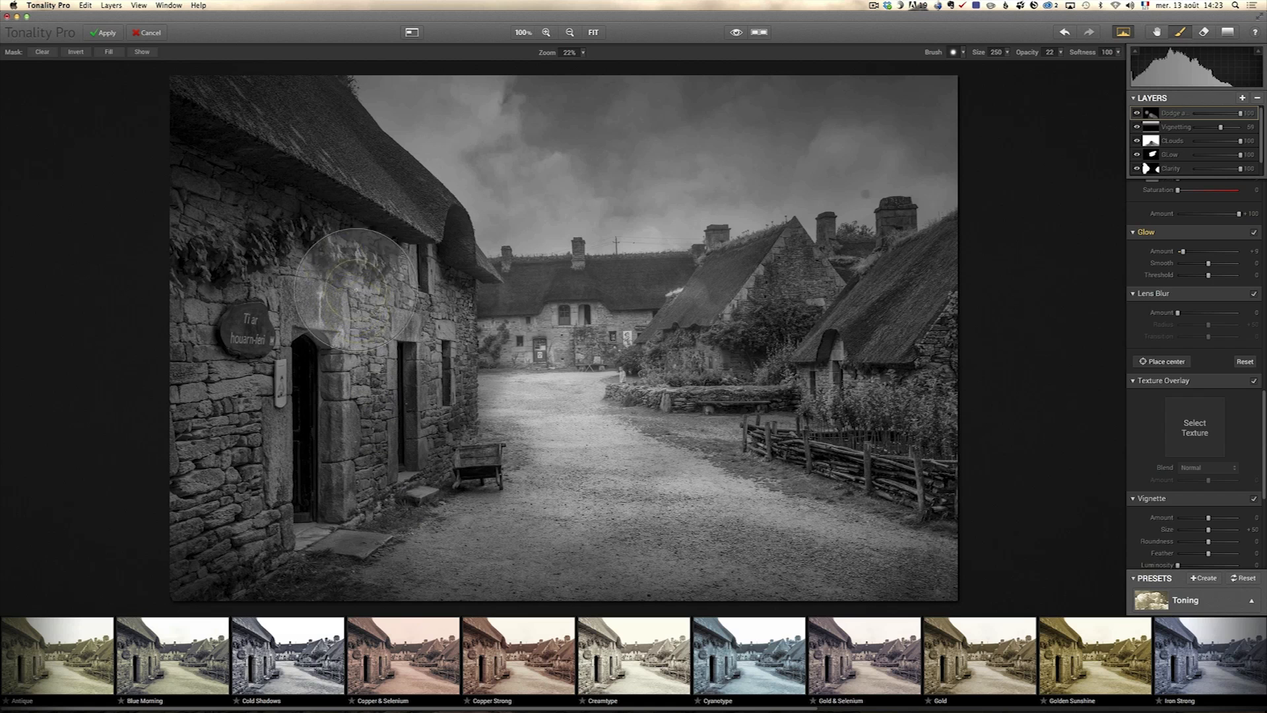
drag(845, 376, 790, 329)
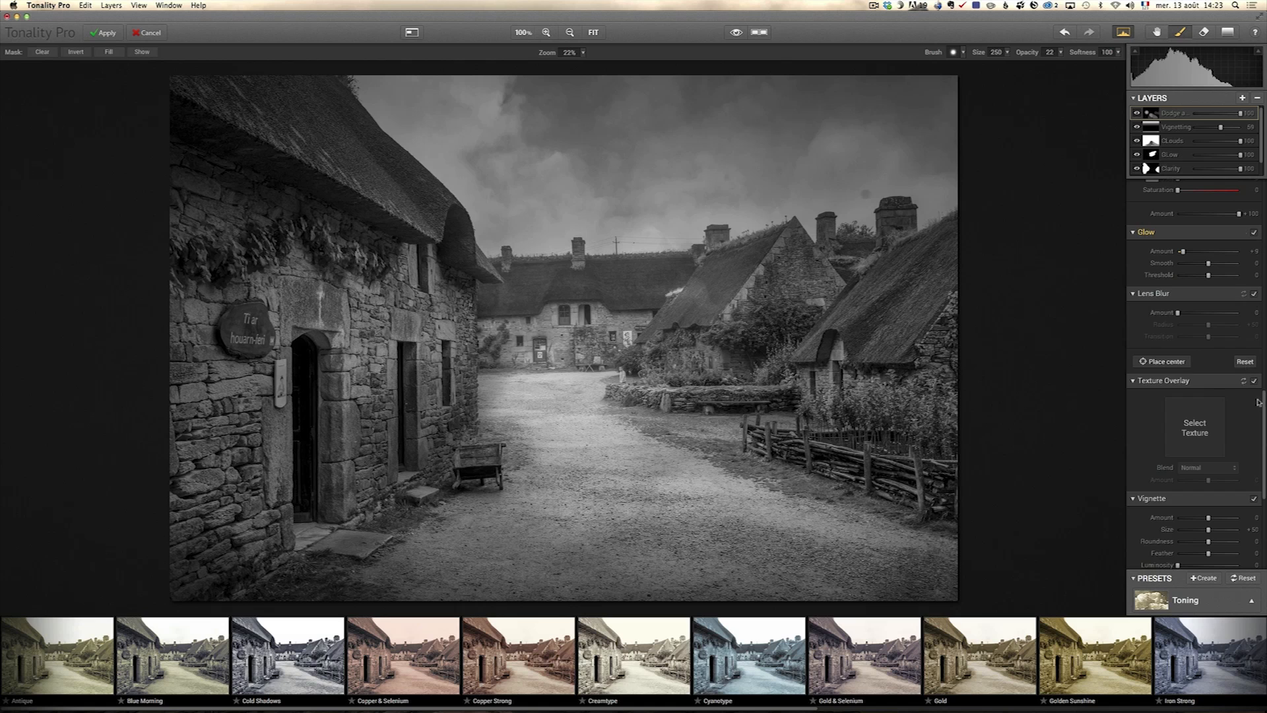
mouse_move(1263, 405)
mouse_down()
mouse_move(1264, 194)
mouse_move(1213, 219)
mouse_up()
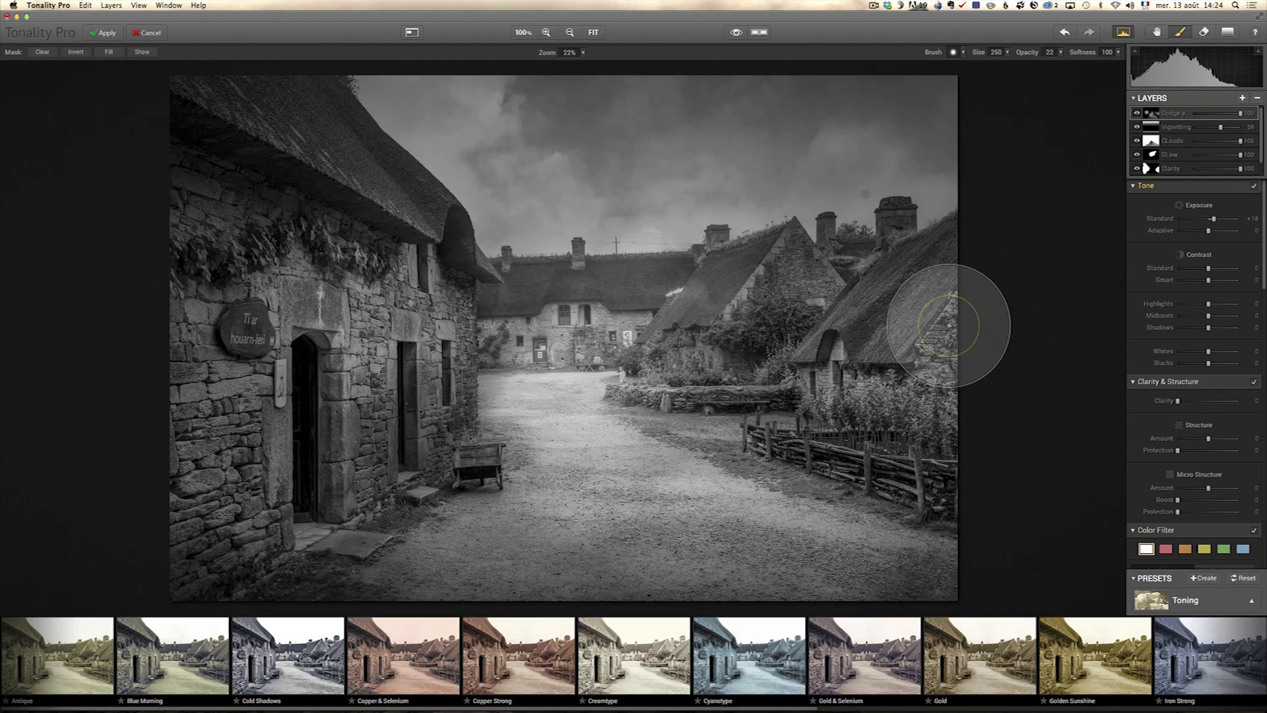
- Add a new layer above Dodge and Burn and name it Tint
click(1242, 98)
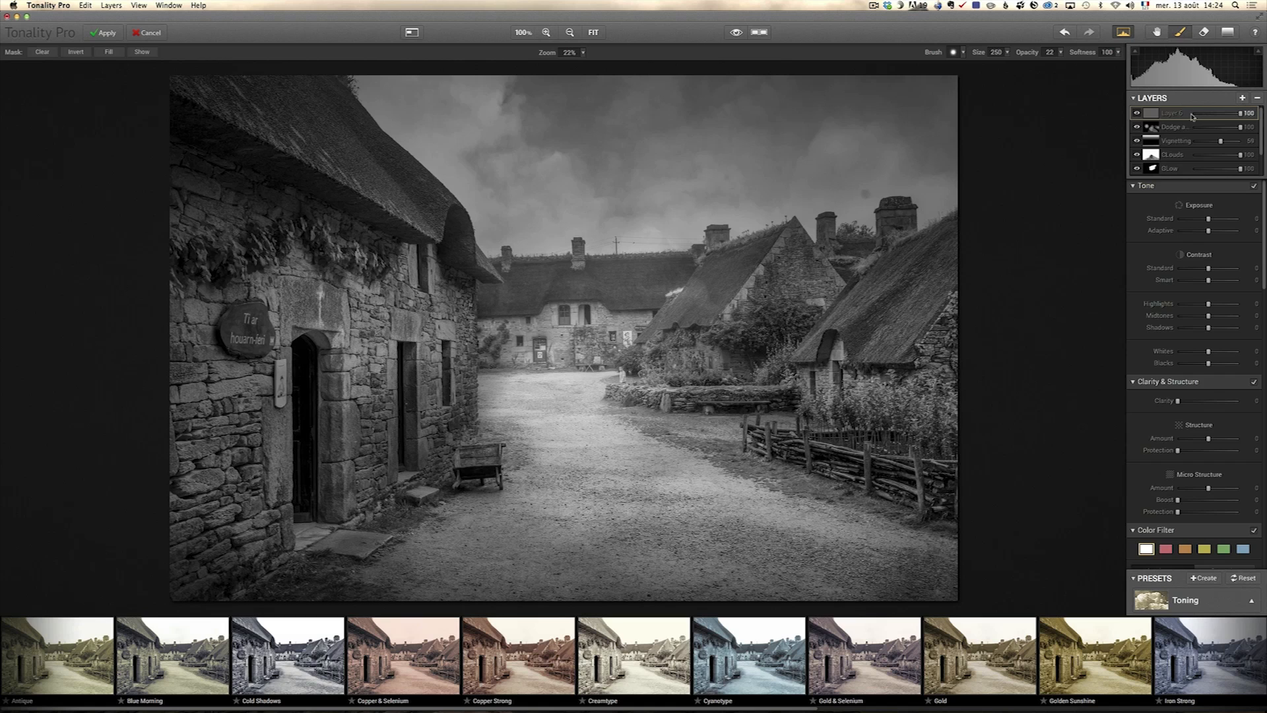
double_click(1173, 113)
text(Tint)
key(Return)
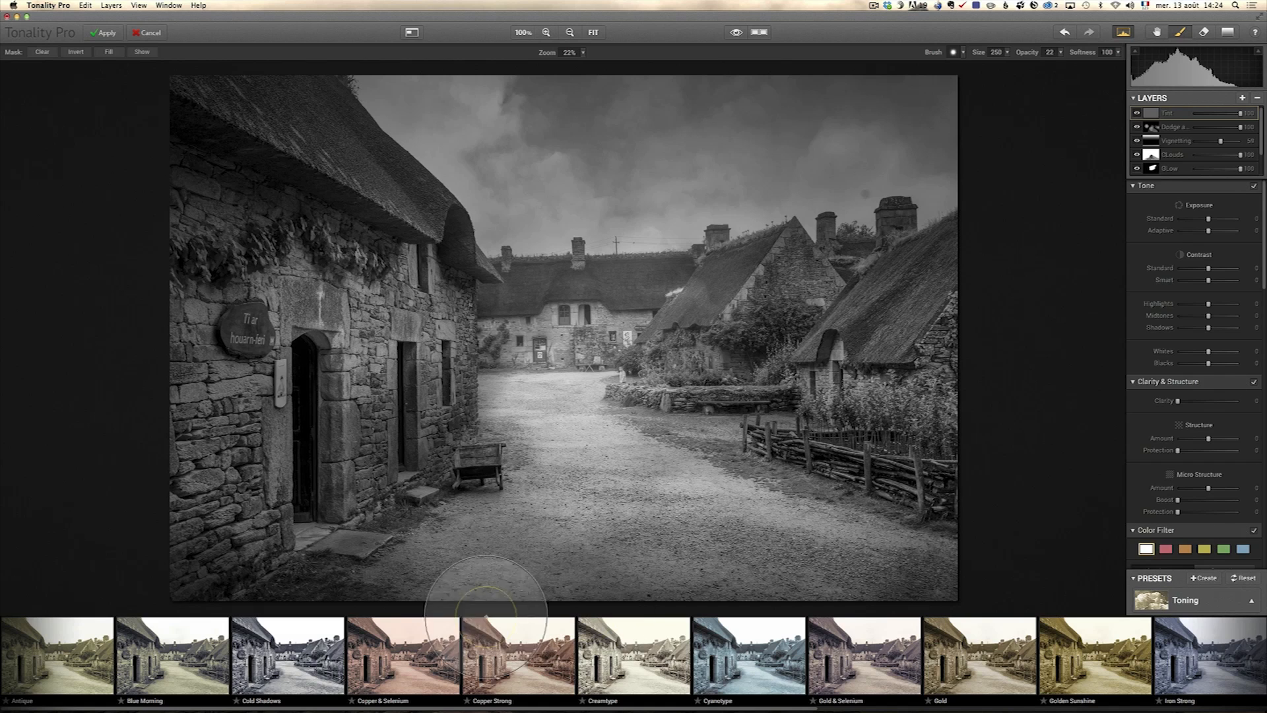
- Try the Copper Strong and Gold & Selenium toning presets, keep Copper Strong on the Tint layer, and compare with the original photo
click(503, 671)
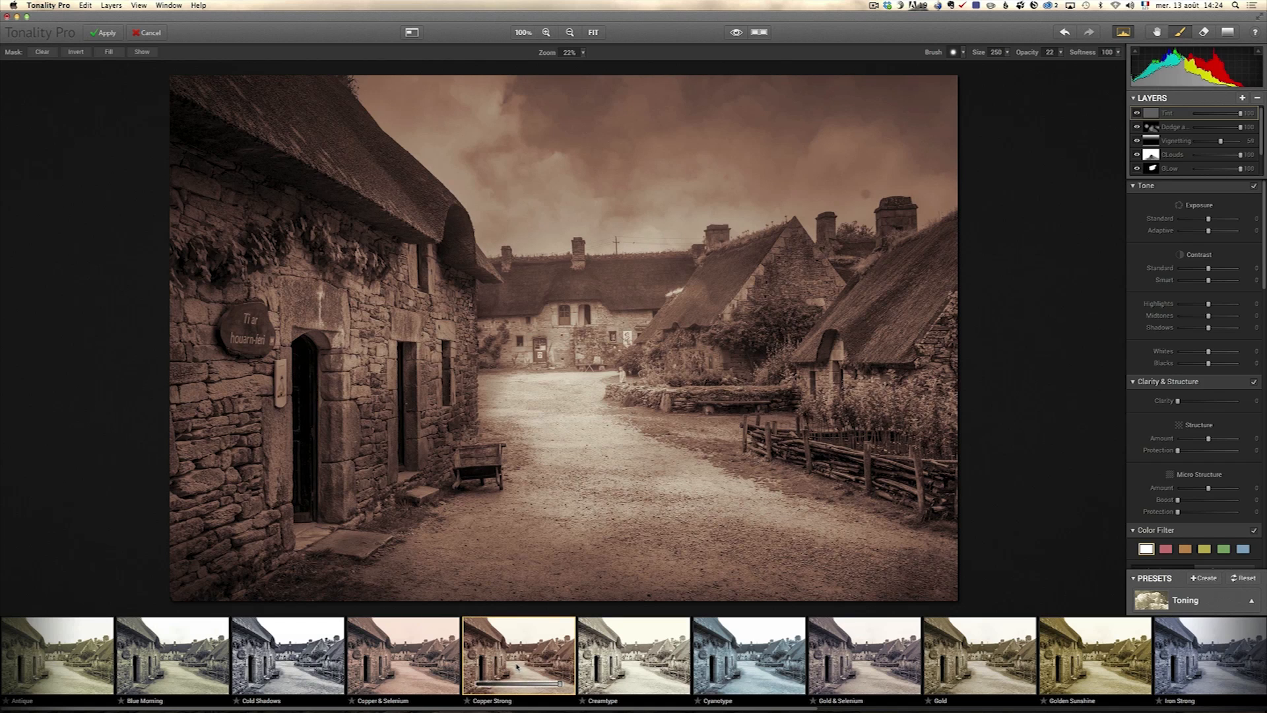
click(850, 669)
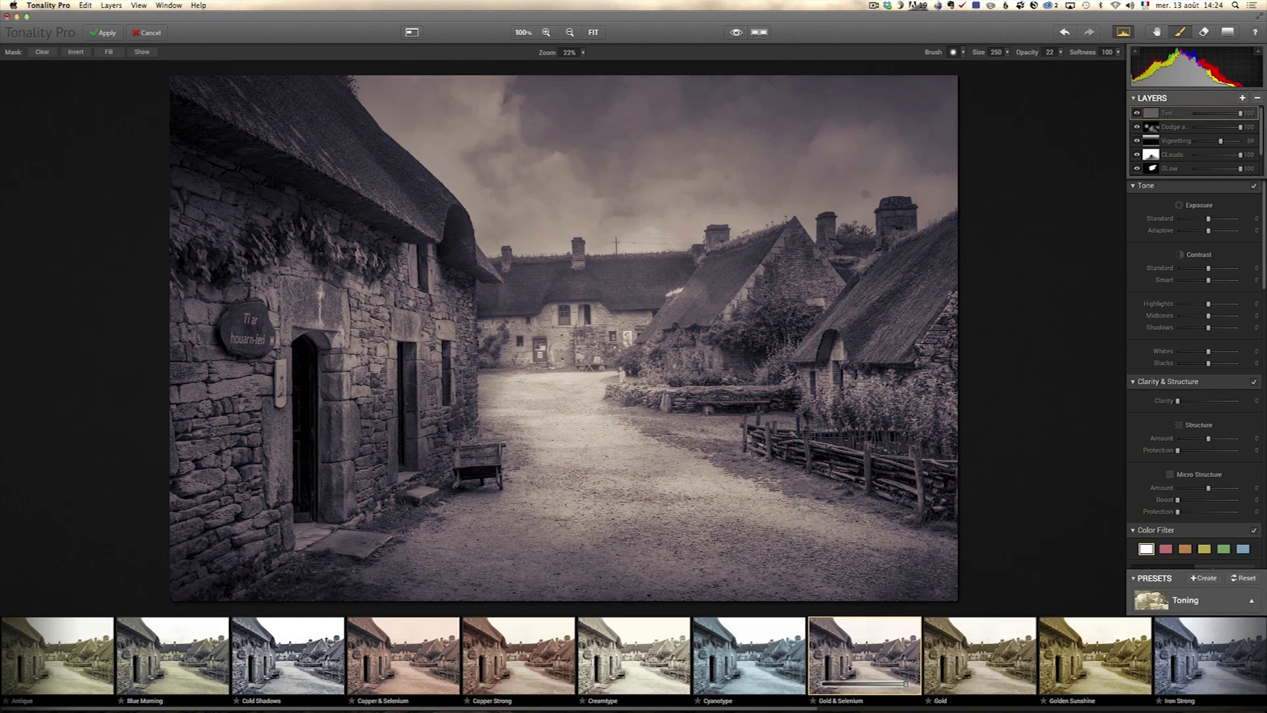
click(498, 680)
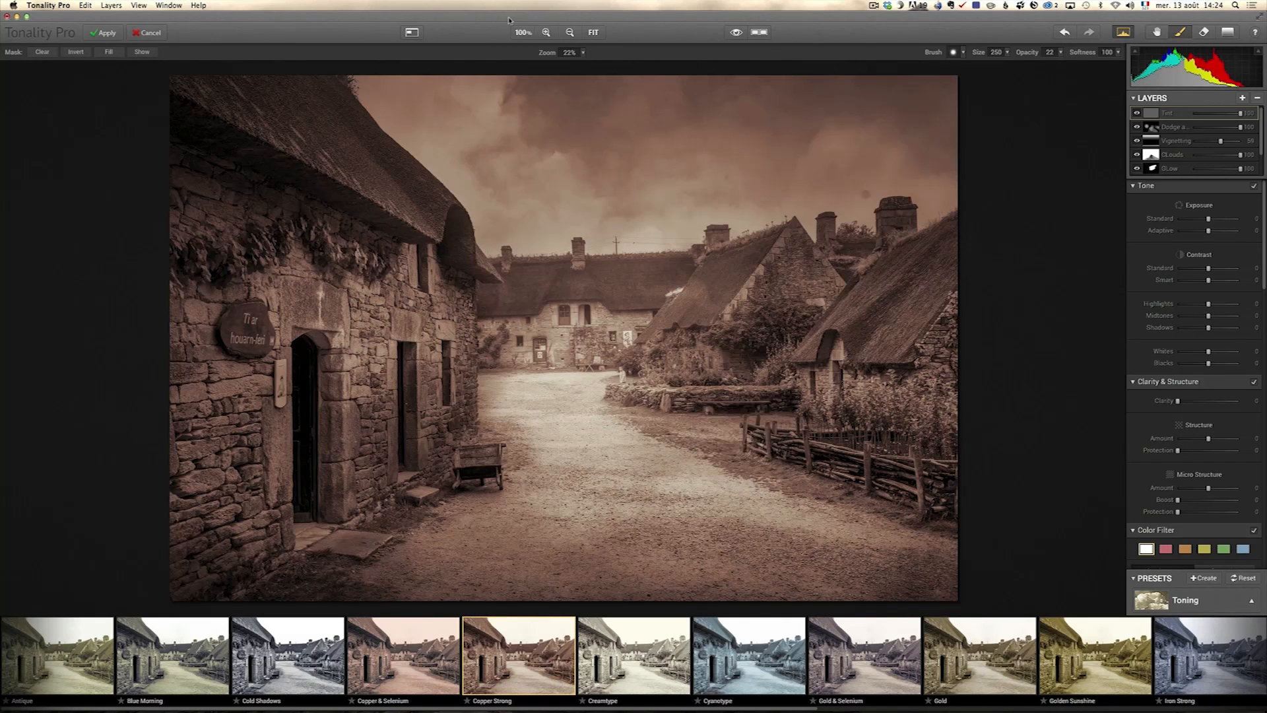
click(736, 33)
click(736, 33)
click(735, 33)
click(736, 33)
click(735, 33)
click(736, 33)
- Add a new layer named overal and place it beneath the Tint layer
click(1243, 99)
double_click(1169, 114)
text(overa)
key(Return)
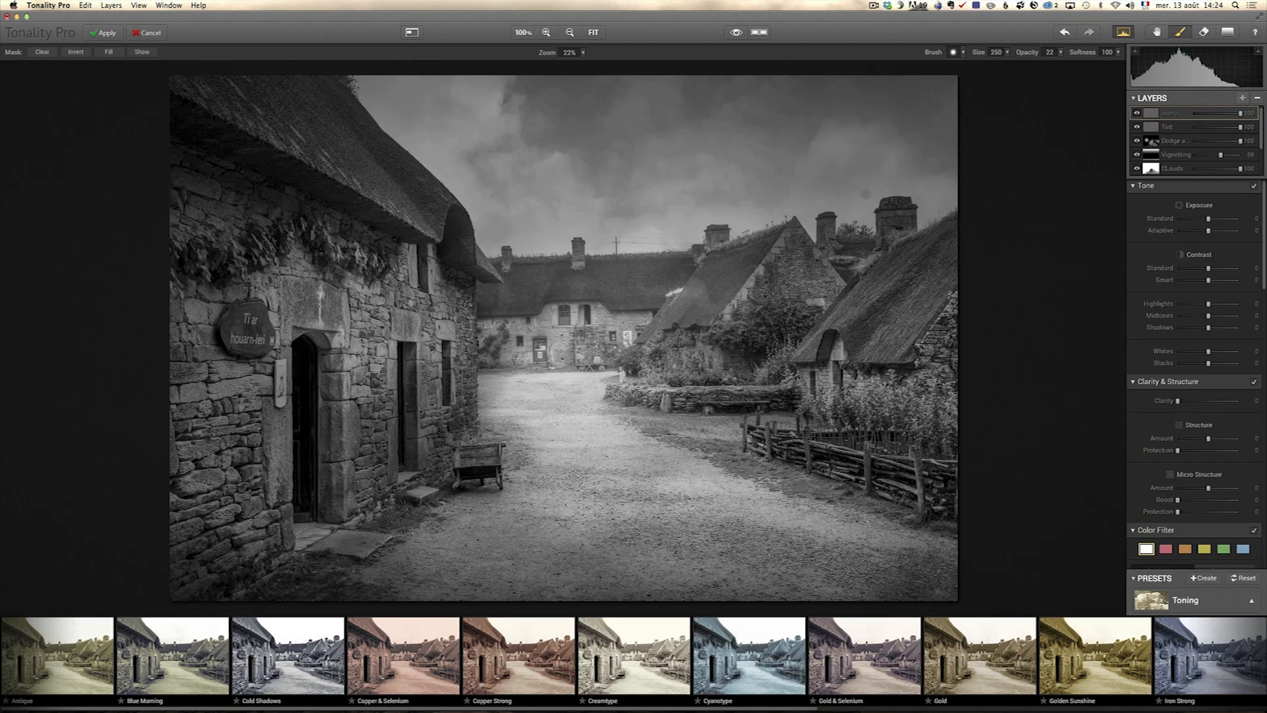
click(1181, 130)
drag(1182, 130, 1178, 112)
click(1181, 130)
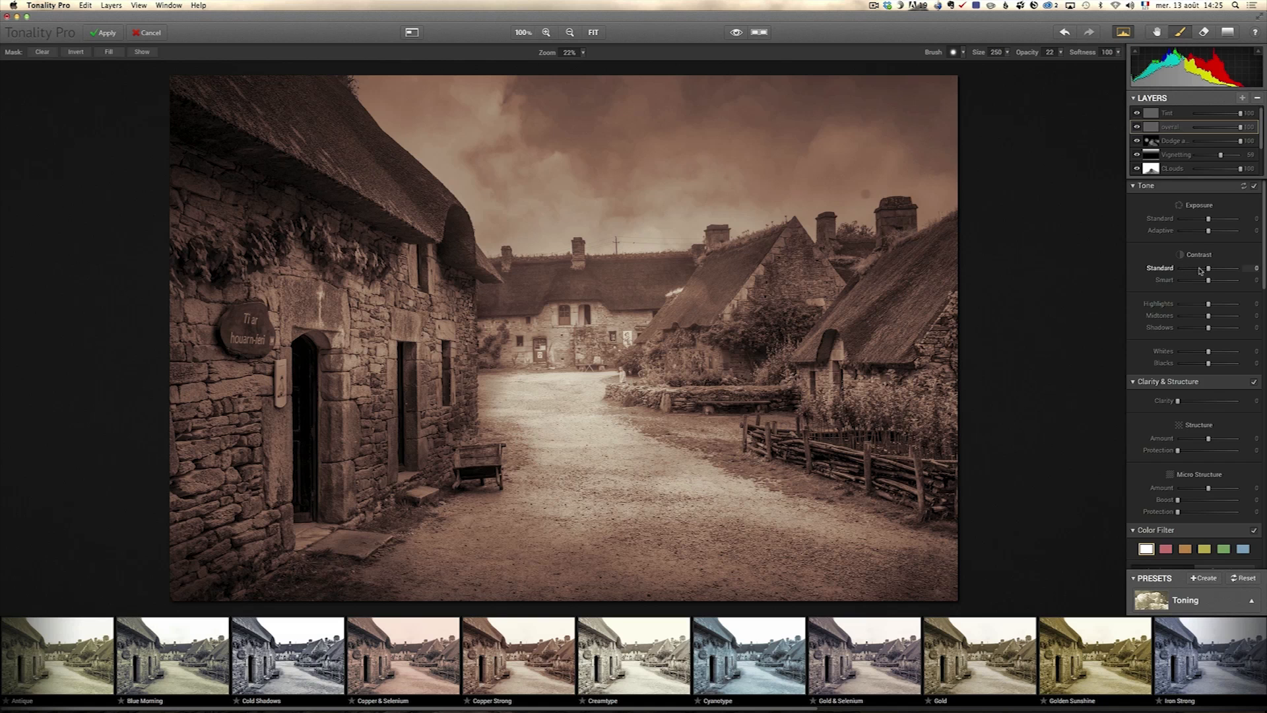
- Set the overal layer's smart contrast to +17, highlights -49, midtones +47 and shadows -36, and compare with the original photo
drag(1208, 280, 1223, 317)
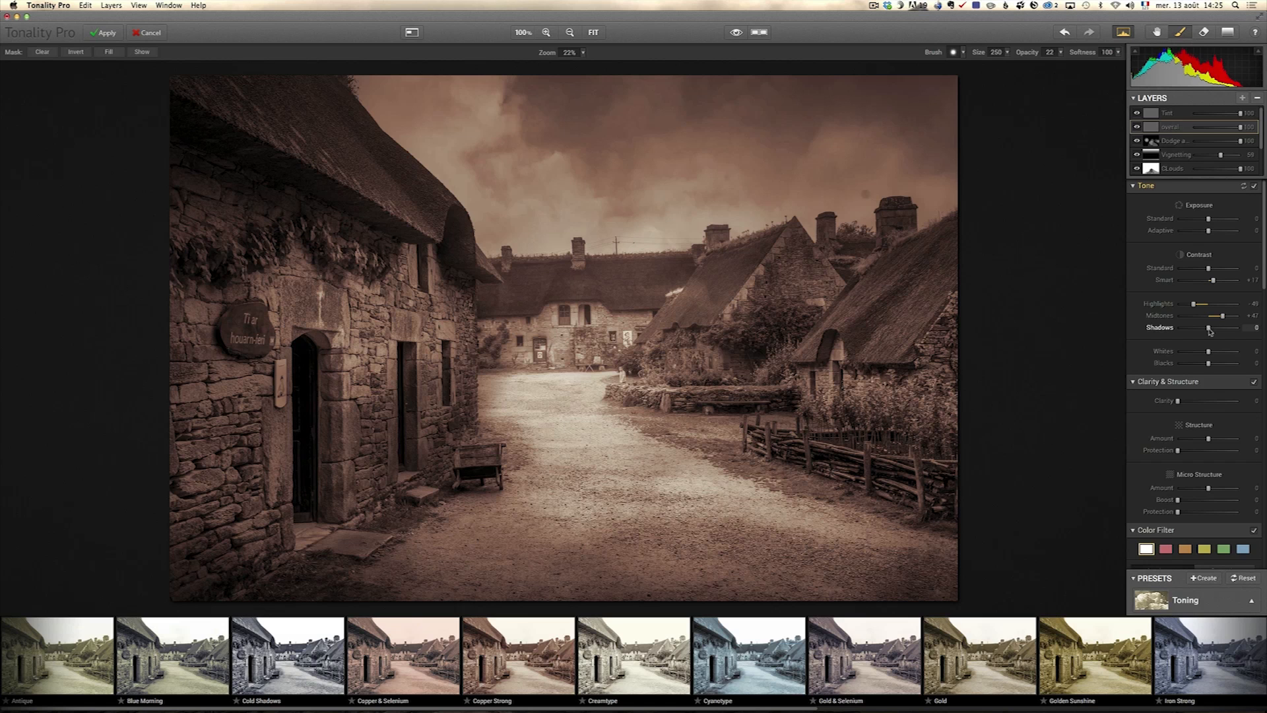
drag(1210, 328, 1198, 329)
click(734, 32)
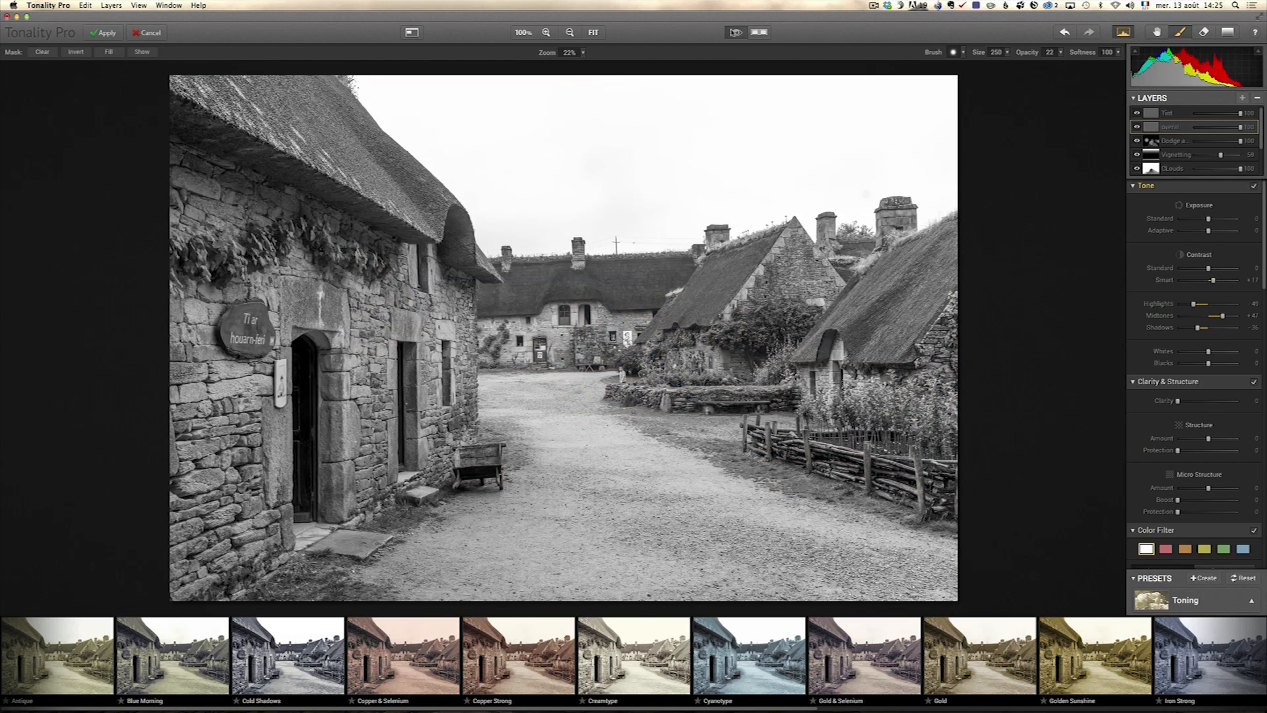
click(734, 33)
click(733, 32)
click(734, 32)
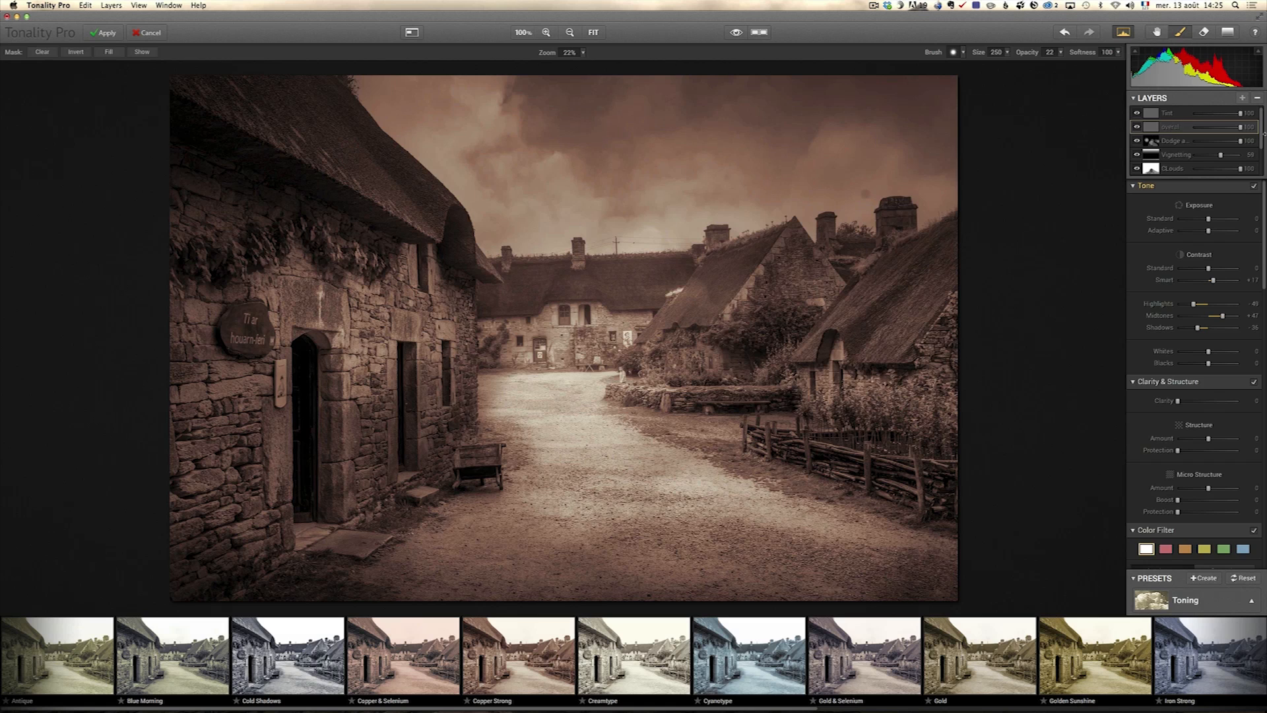
- Add the first Paper texture overlay to the Tint layer with an amount of +34 and Multiply blending
click(1257, 113)
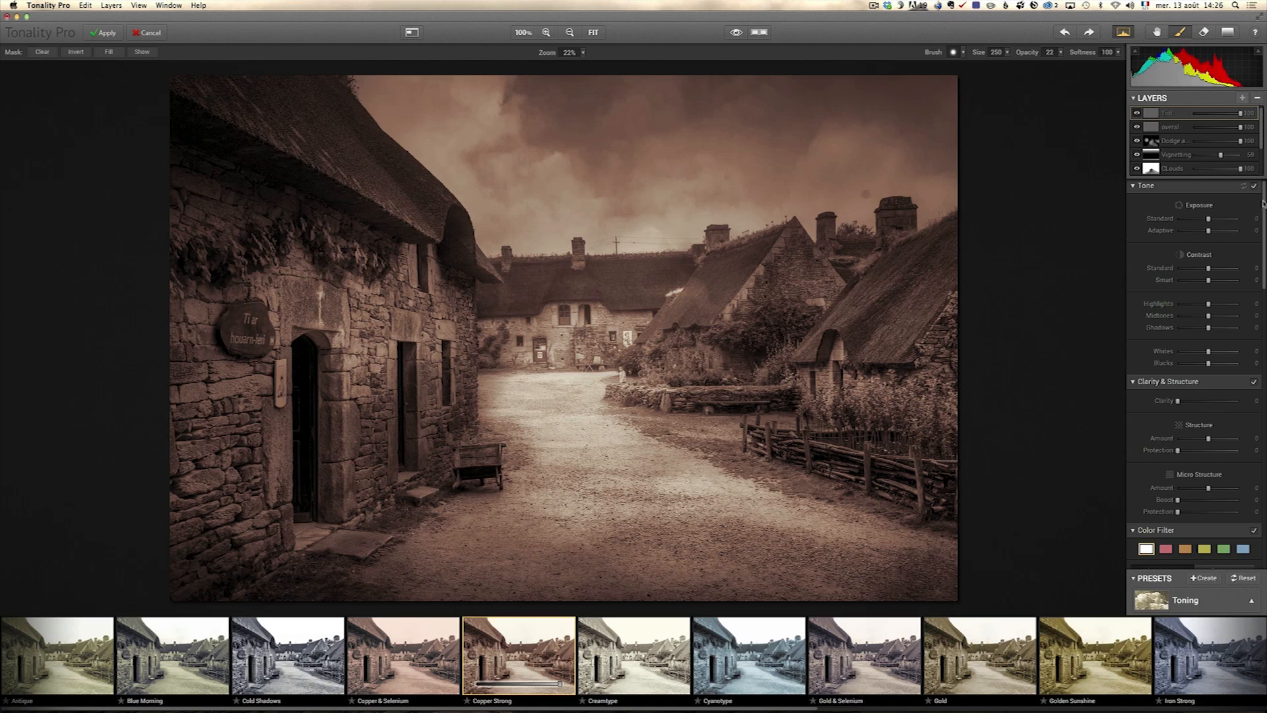
drag(1264, 201, 1264, 405)
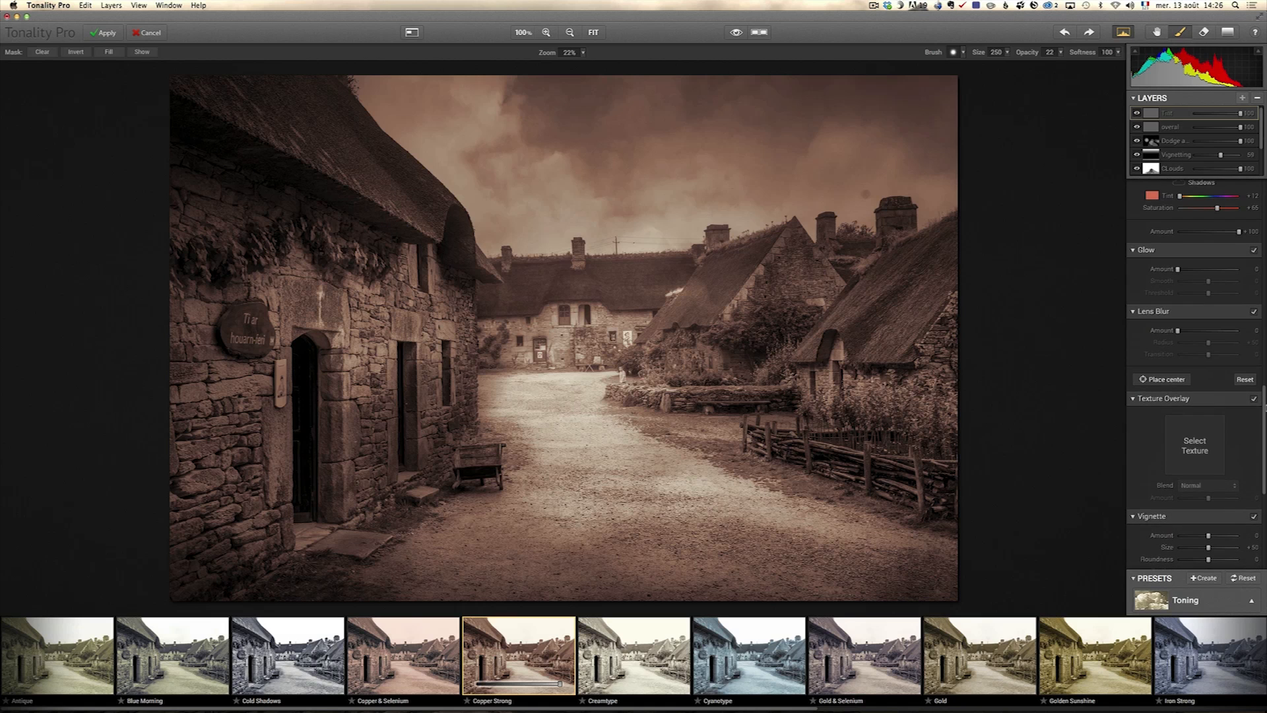
click(1188, 442)
click(1030, 443)
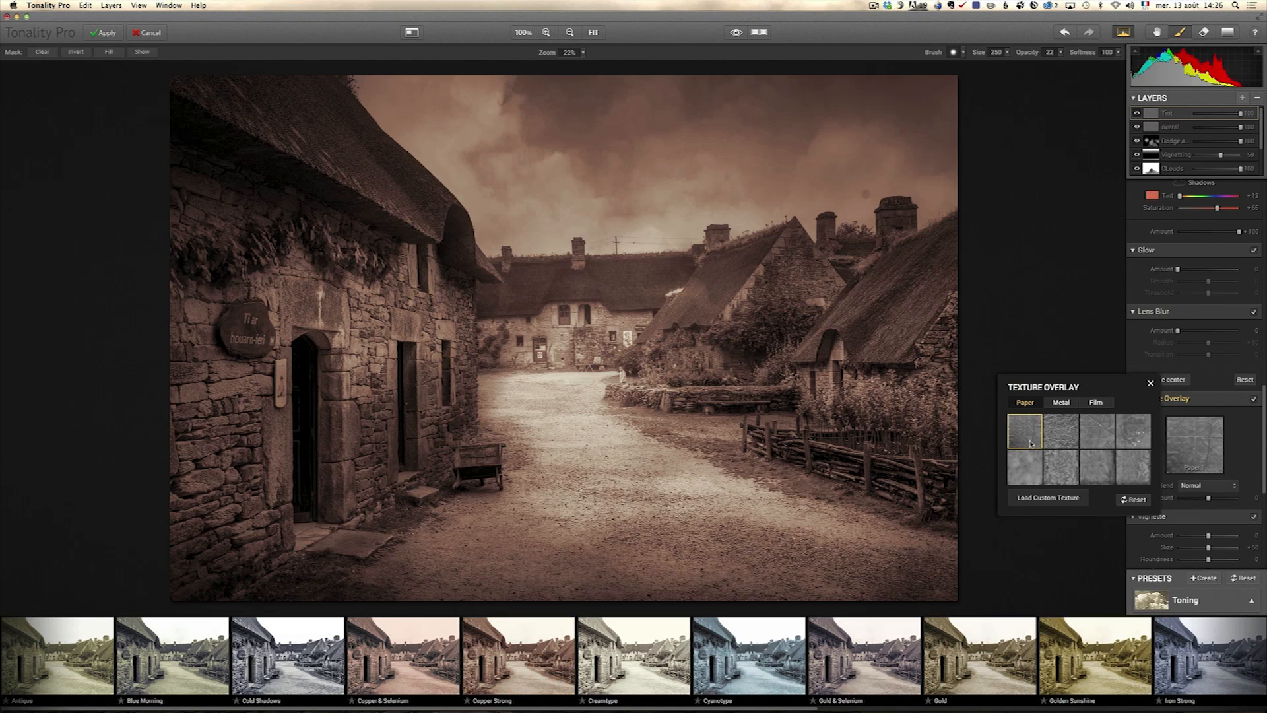
click(1209, 499)
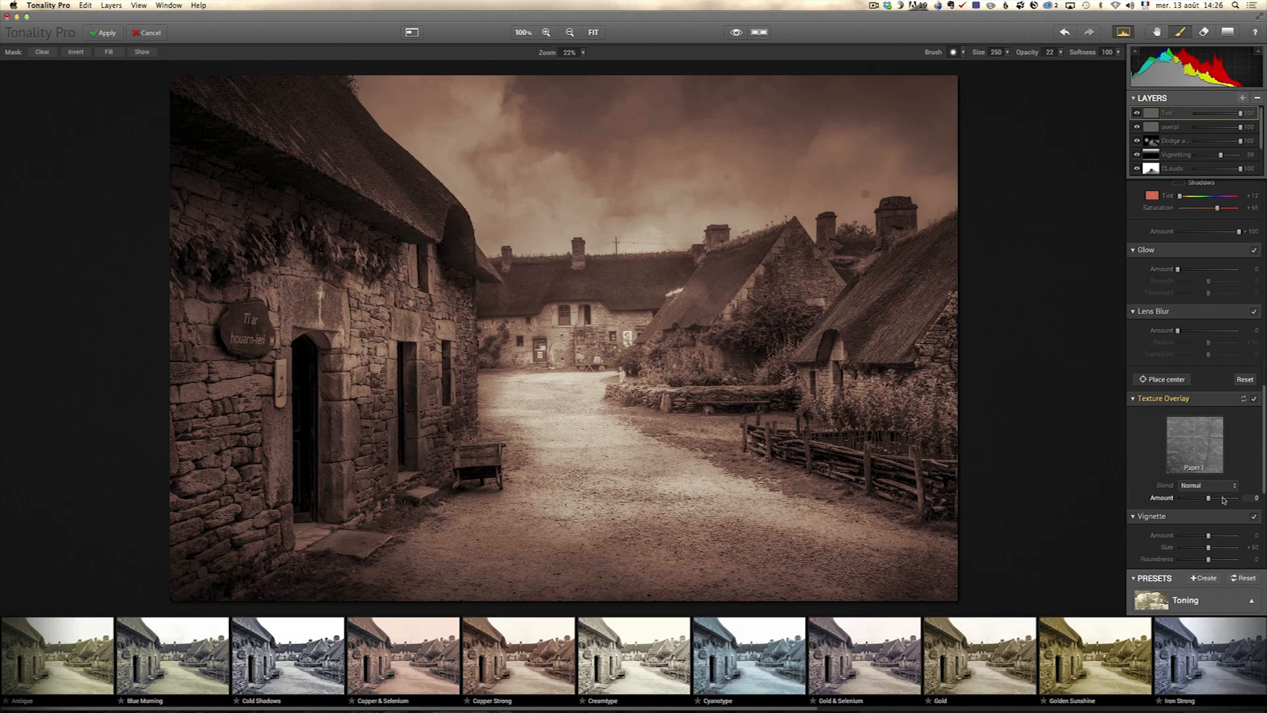
drag(1209, 499, 1220, 500)
click(1207, 485)
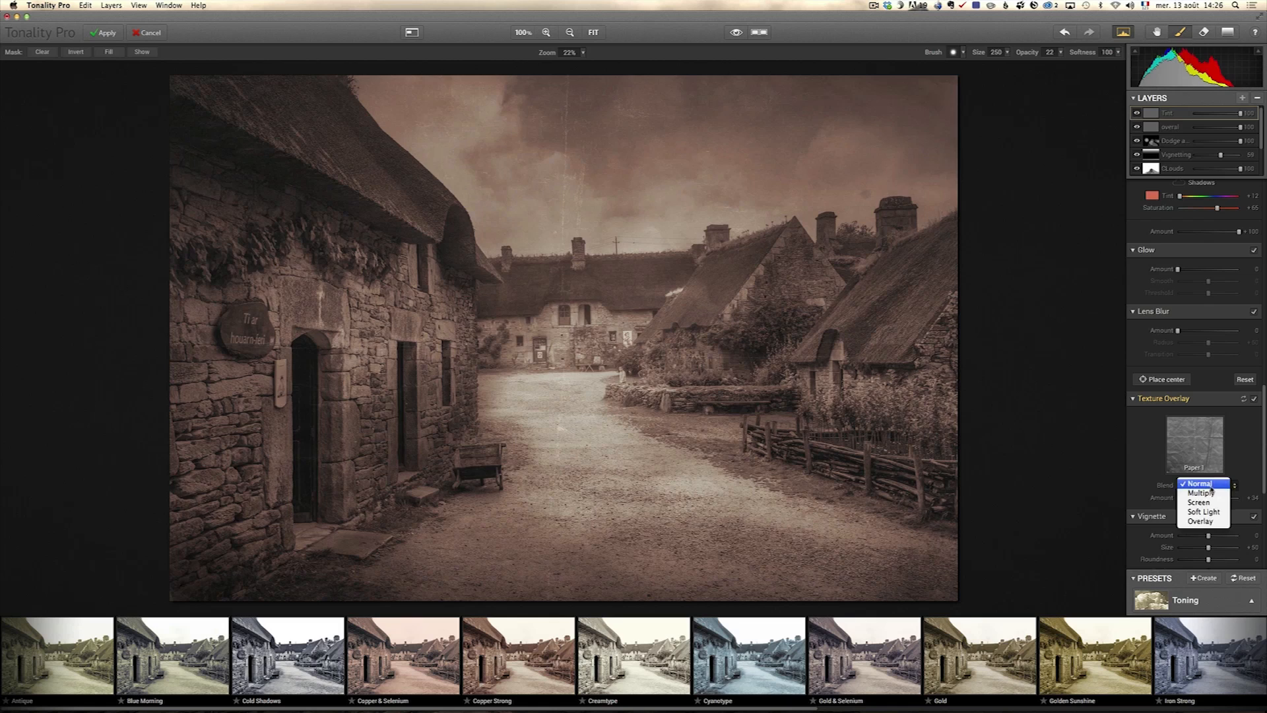
click(1210, 495)
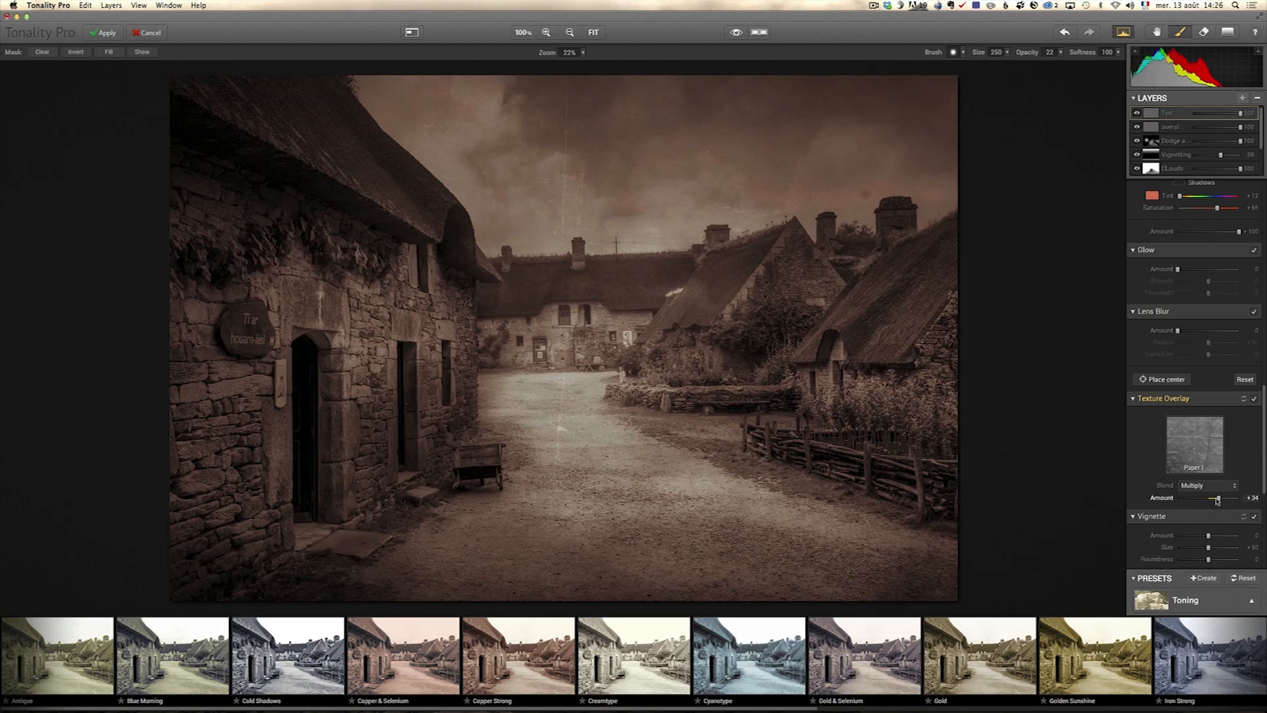
- Set the Tint layer's texture overlay amount to +25, switch to the second-row, second Paper texture with Normal blending, and compare with the original photo
drag(1218, 499, 1217, 499)
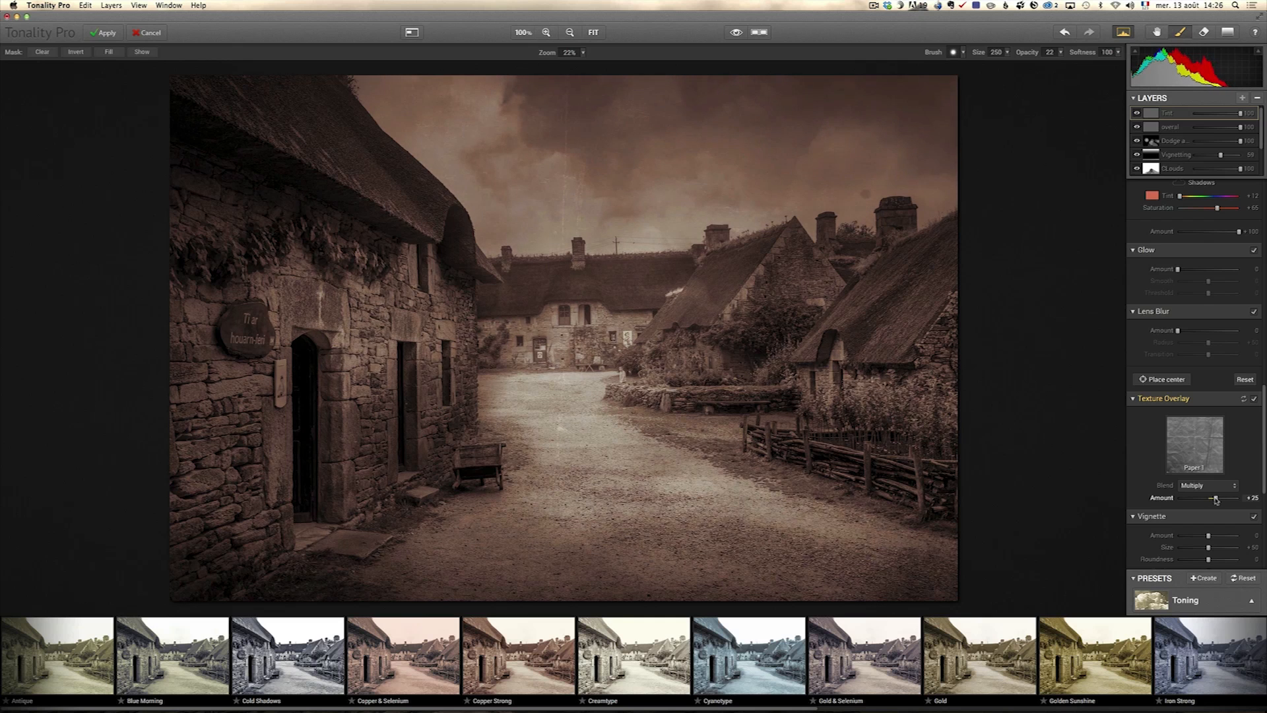
click(1194, 462)
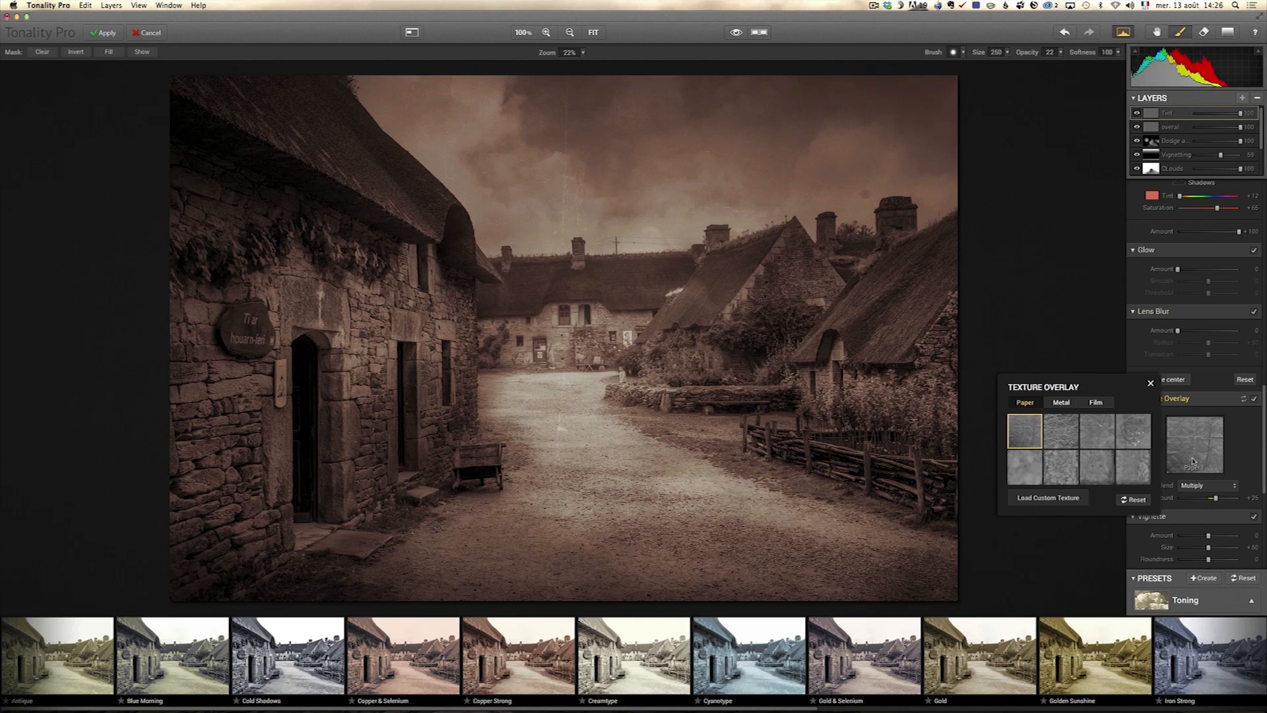
click(1056, 478)
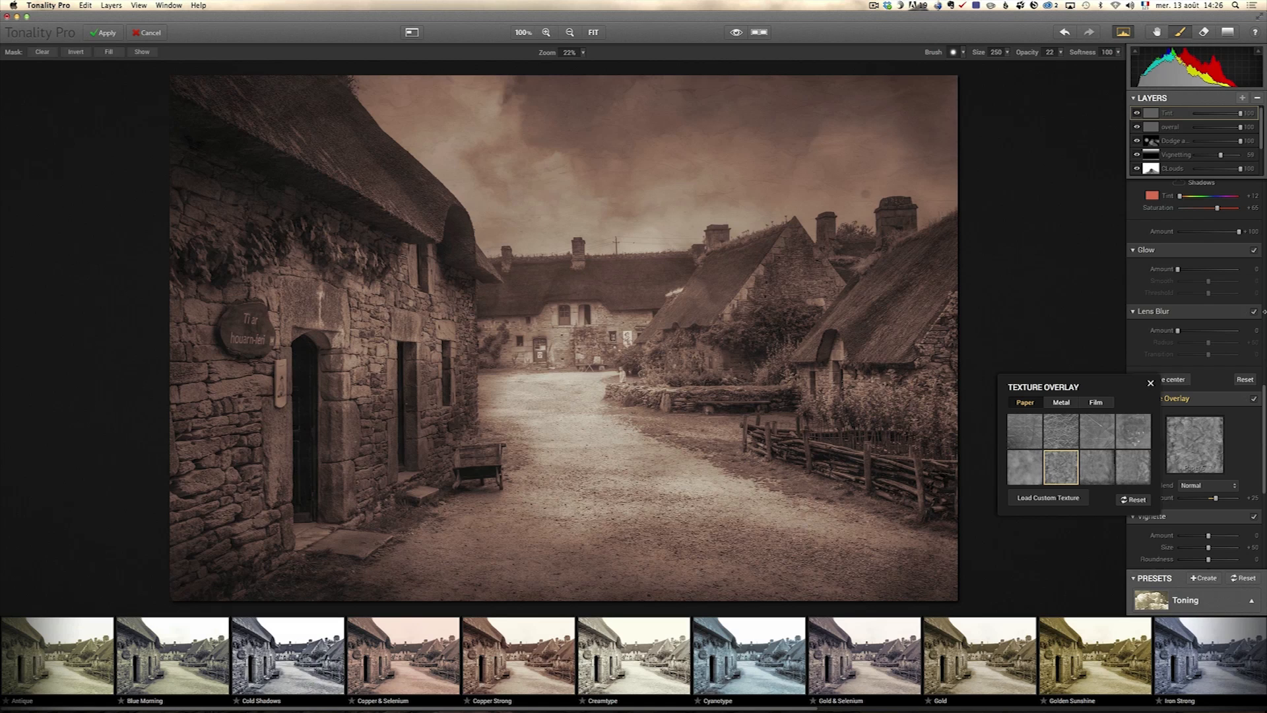
click(1219, 500)
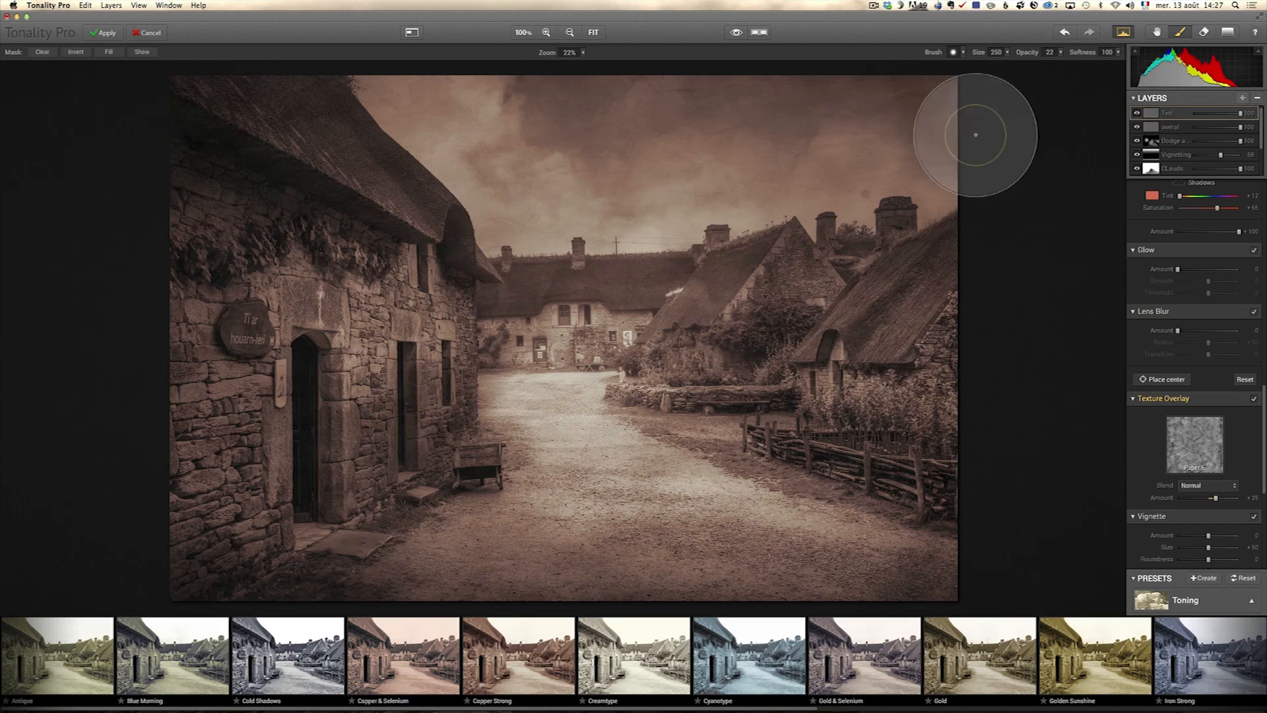
click(736, 33)
click(736, 33)
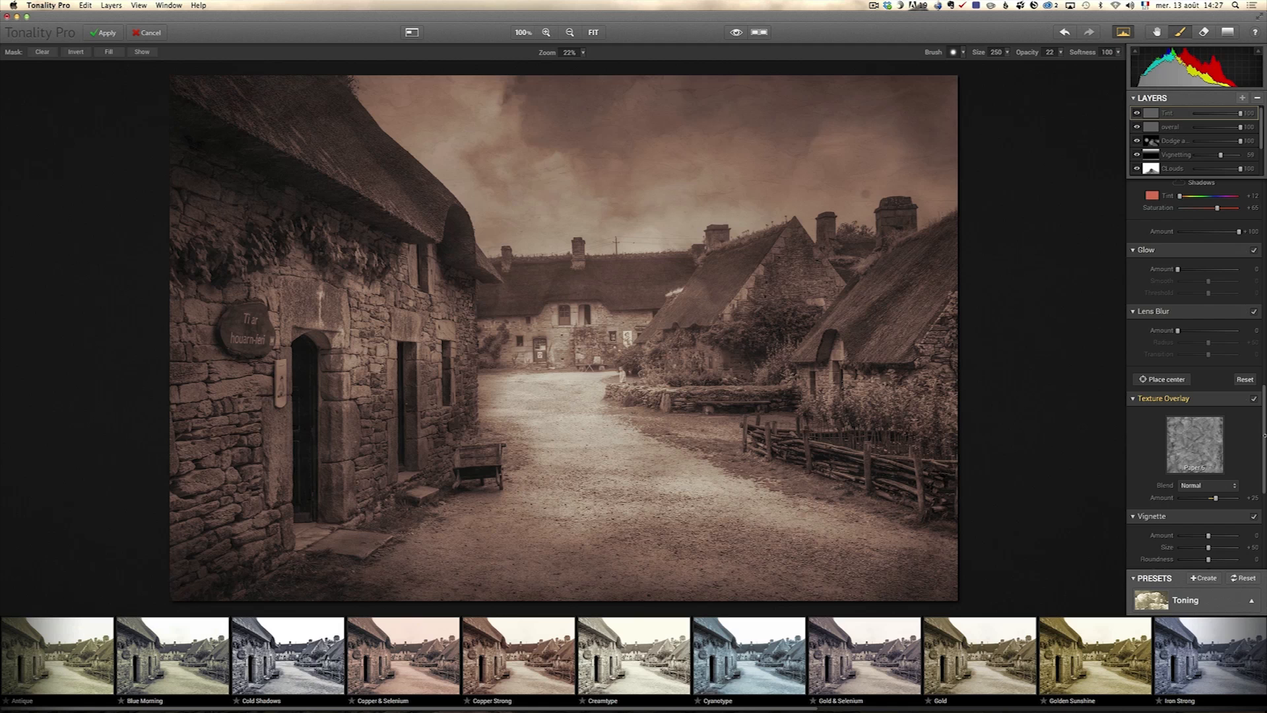
- Set the overal layer's smart contrast to +31 and compare the result with the original photo
drag(1265, 430, 1264, 221)
click(1178, 130)
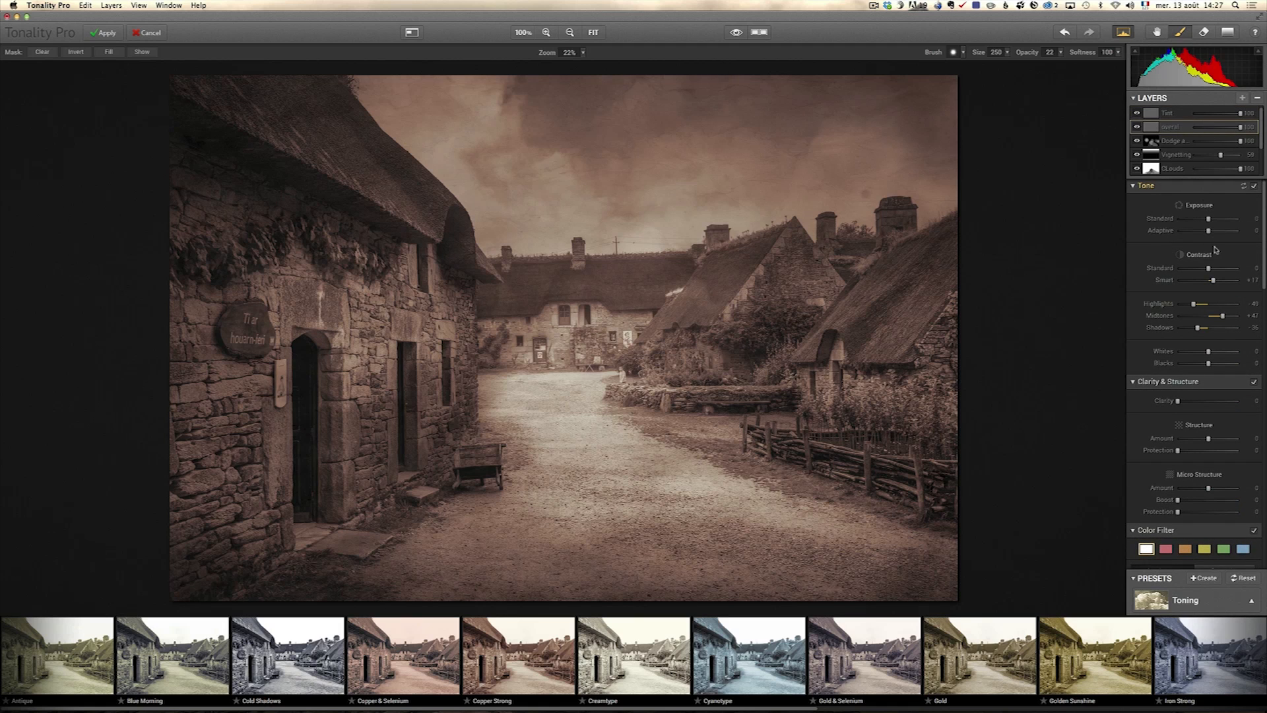
drag(1220, 279, 1222, 281)
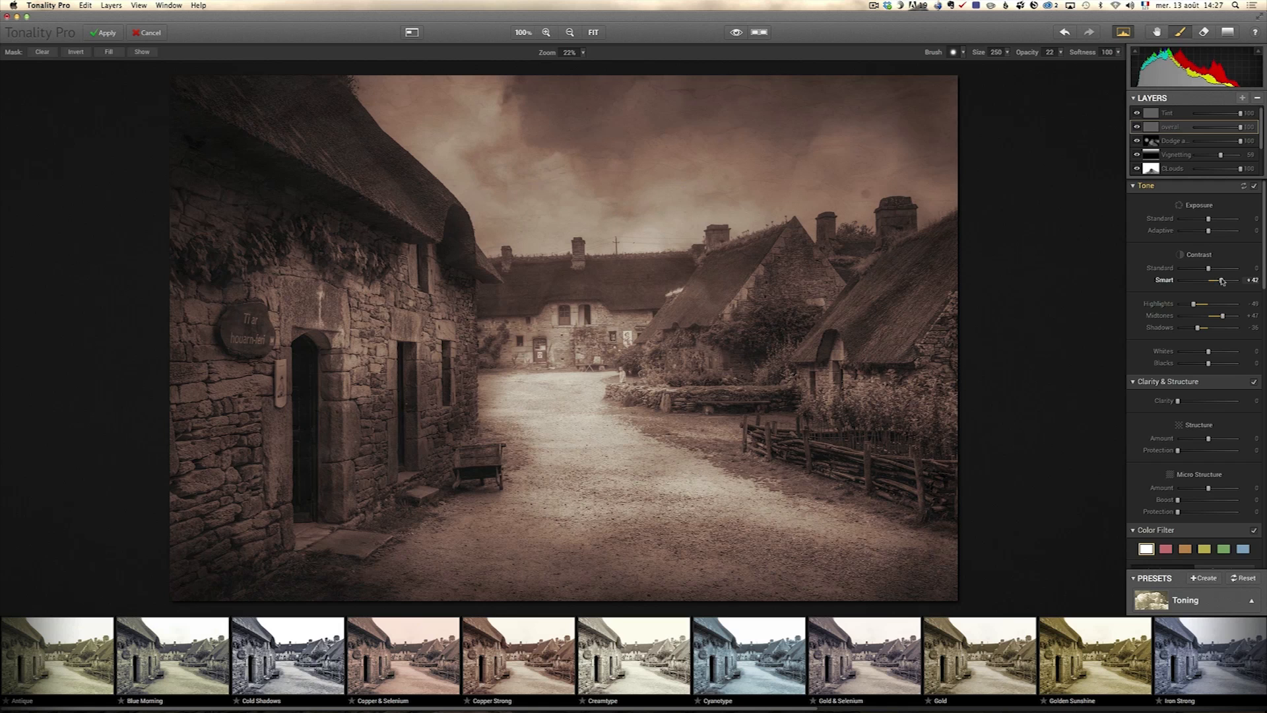
drag(1221, 281, 1217, 281)
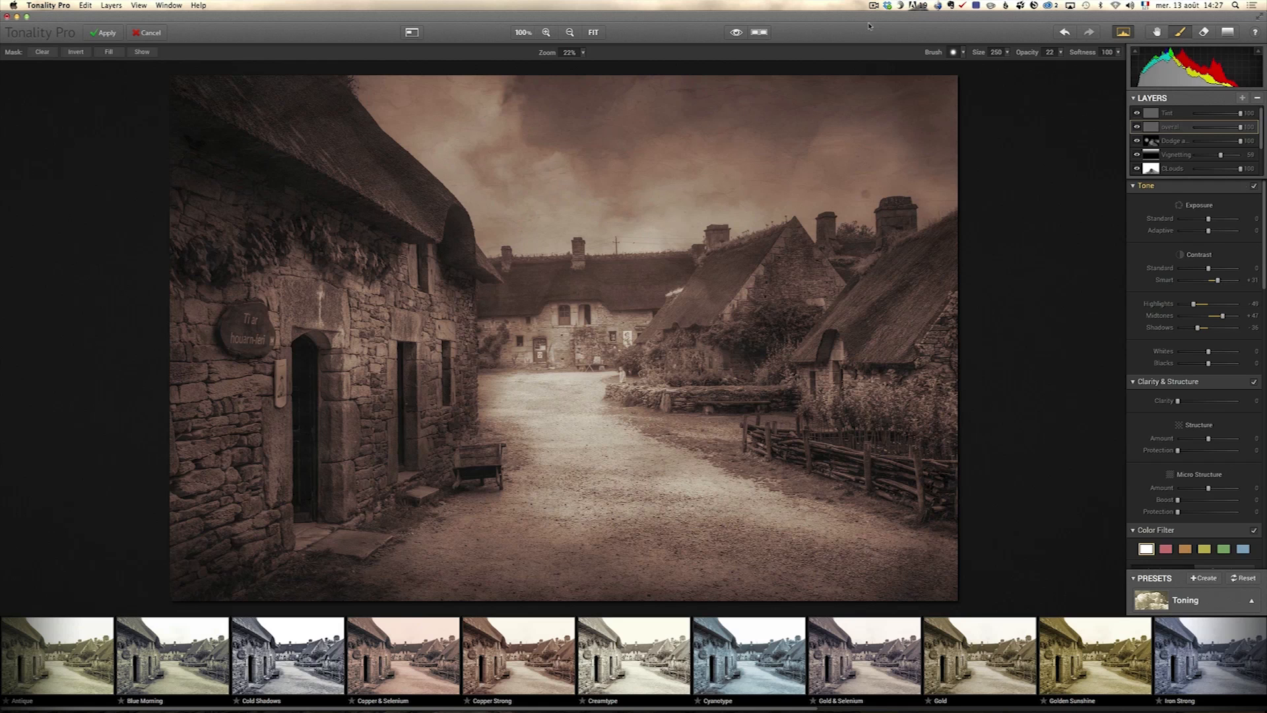
click(733, 32)
click(733, 32)
click(731, 32)
- Set the overal layer's standard exposure to -7 and apply the finished edit to the photo
drag(1209, 219, 1205, 221)
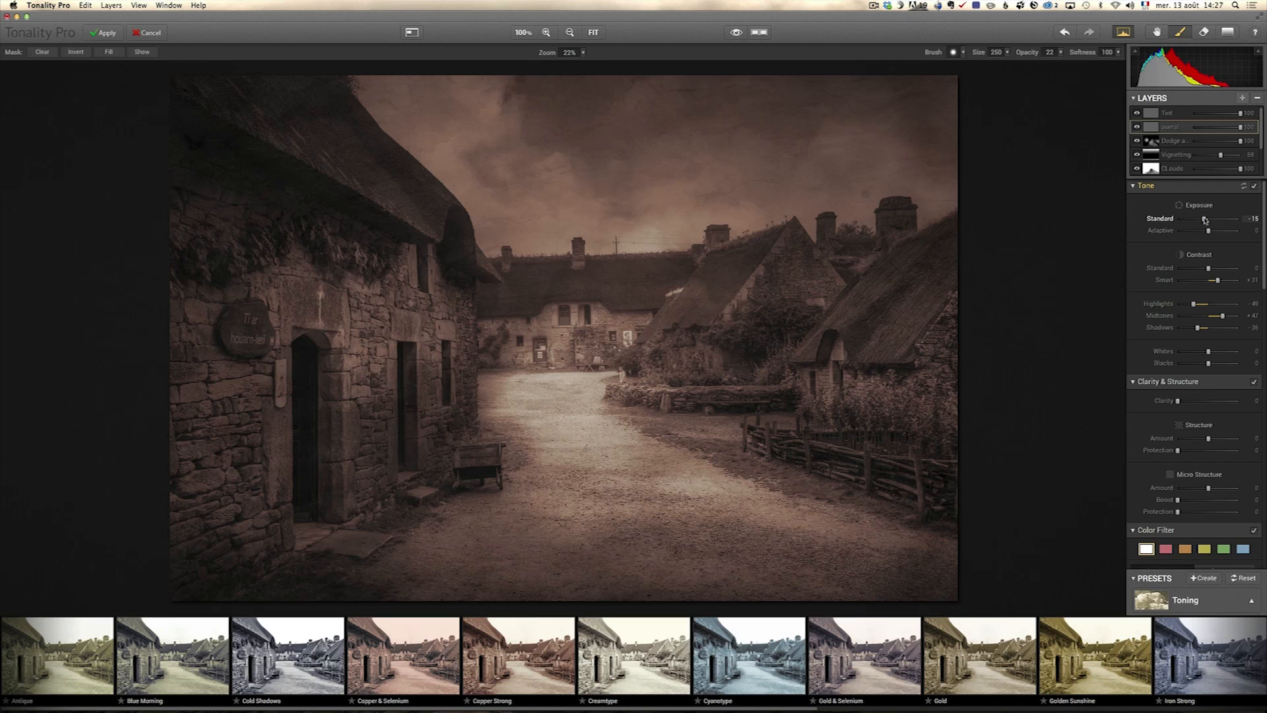
drag(1204, 220, 1207, 220)
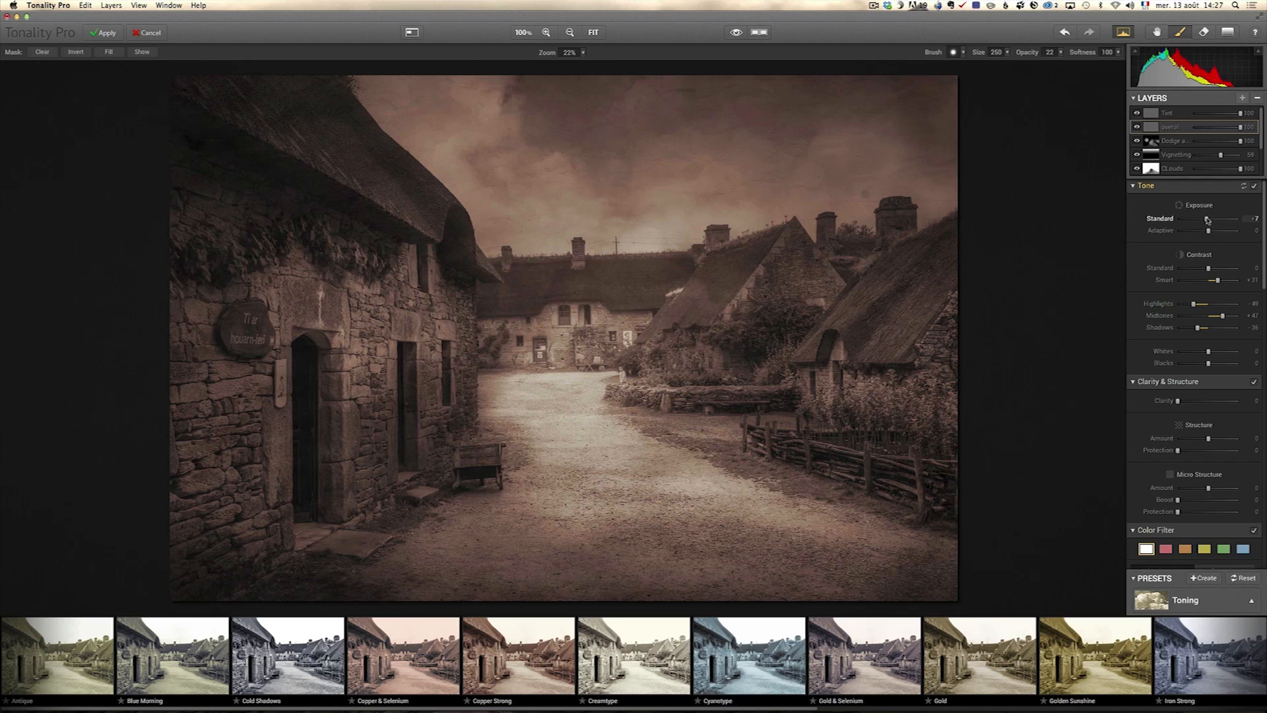
click(106, 33)
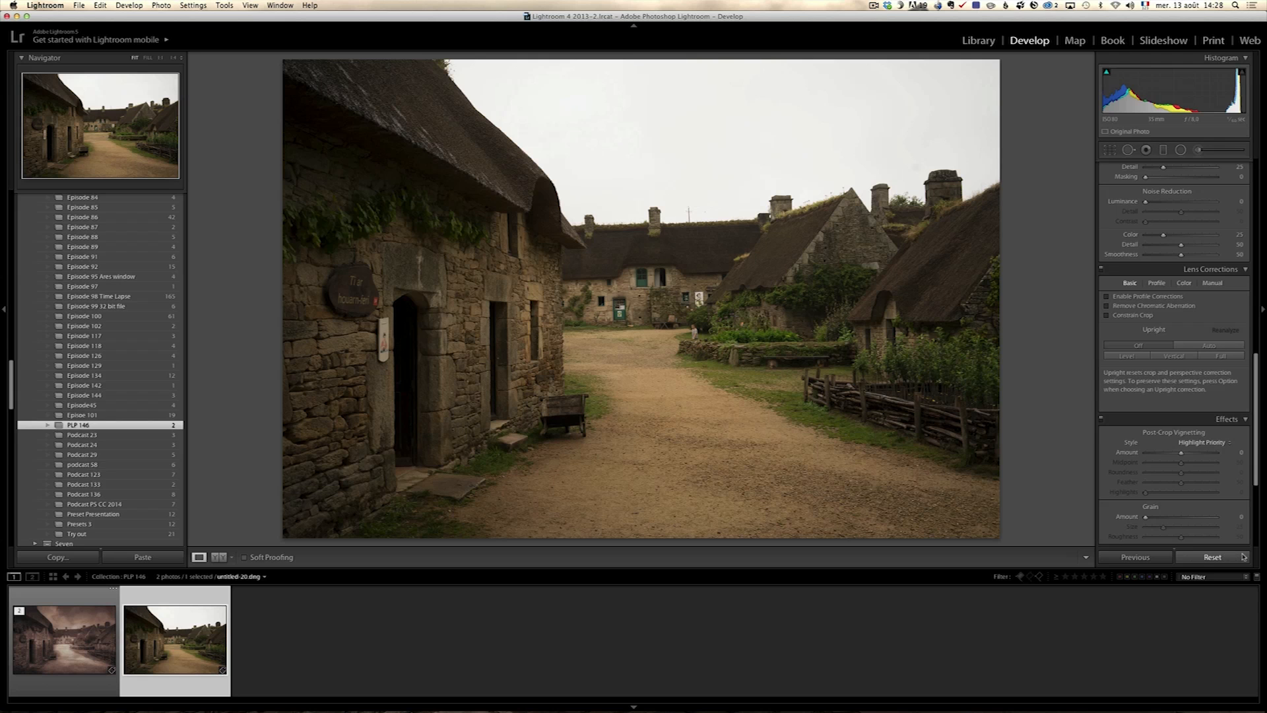
- Select the toned village photo in Lightroom and remove the spot in the sky beside the large chimney with the Clone spot-removal brush
click(64, 639)
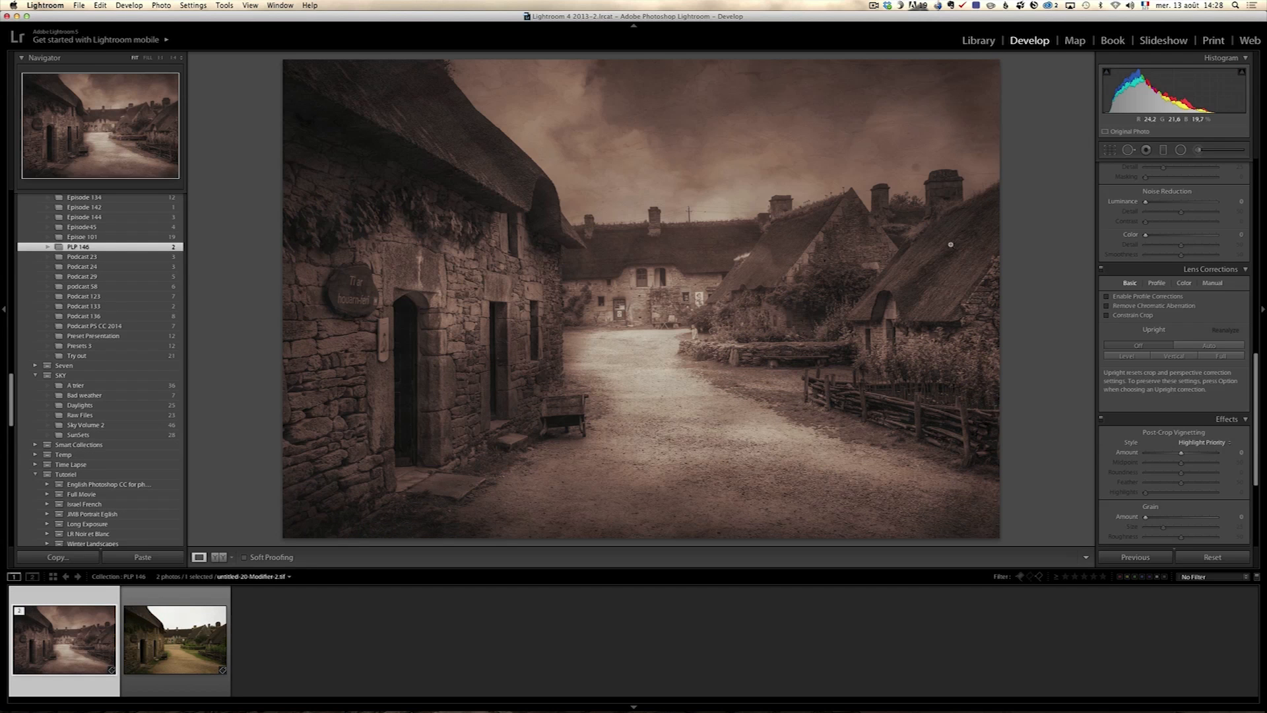
click(1128, 150)
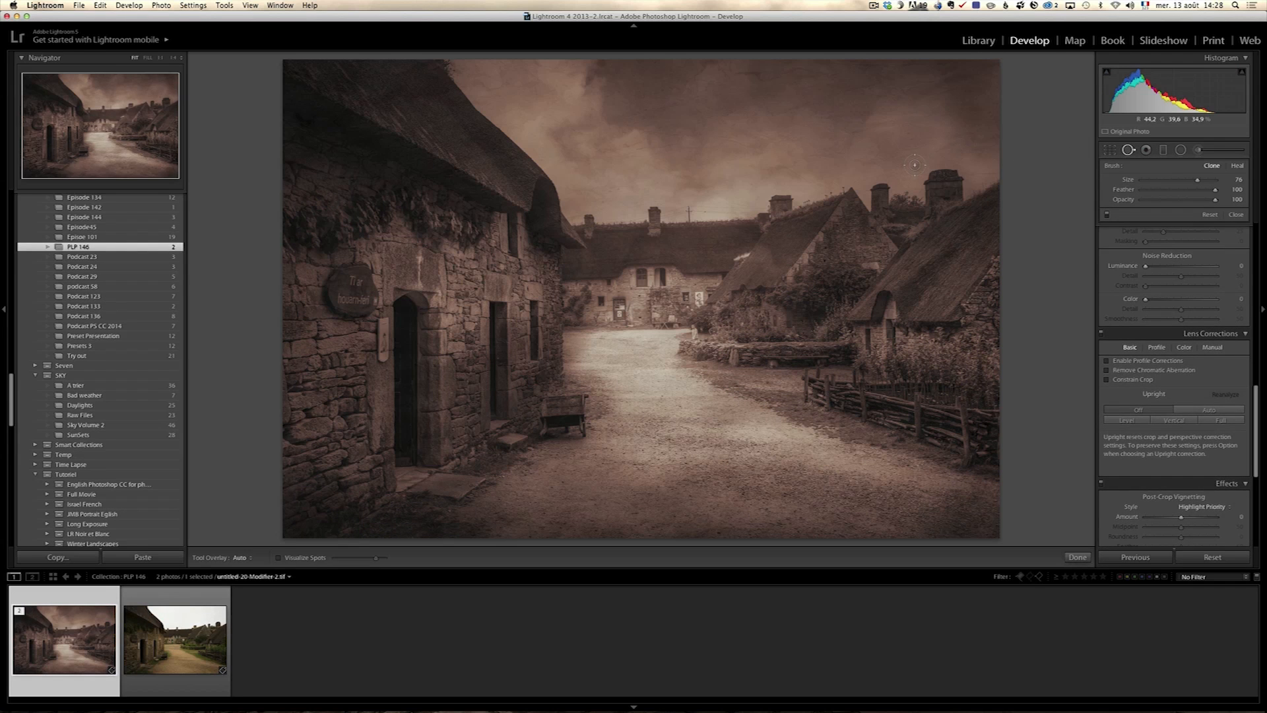
click(915, 164)
click(1236, 214)
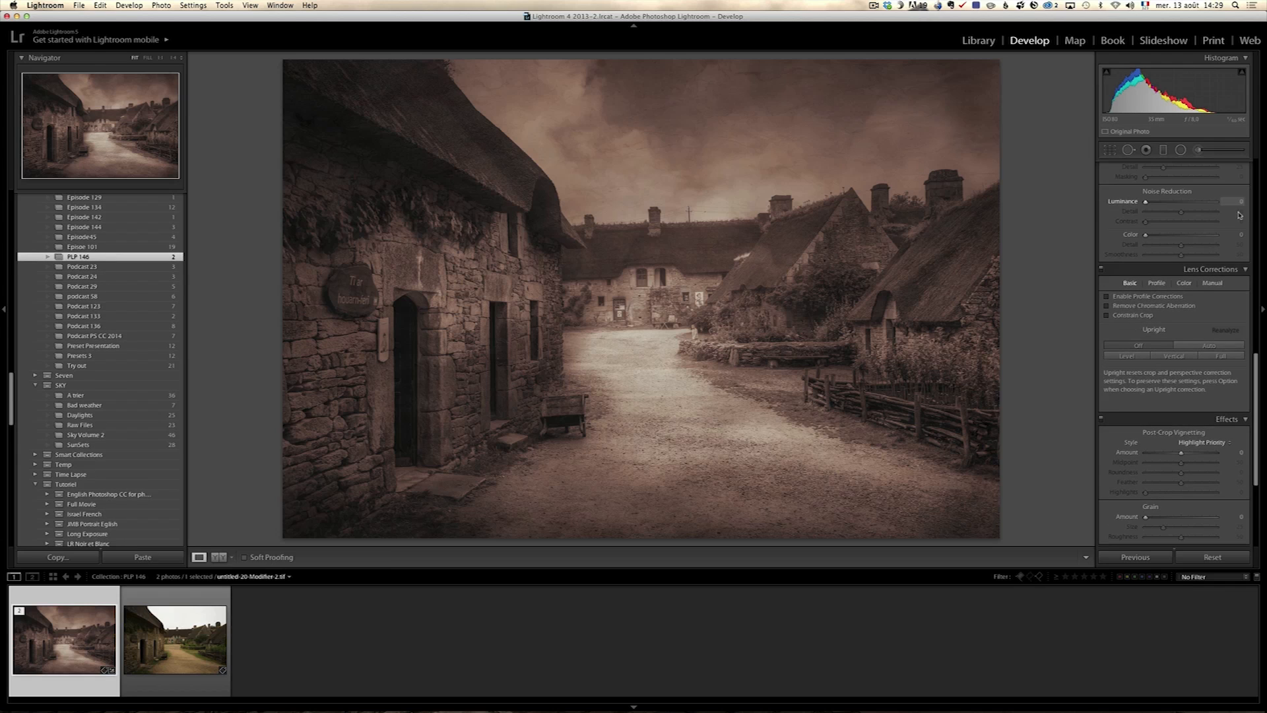
- Raise the contrast and clarity of the toned village photo moderately
scroll(1219, 235, up, 5)
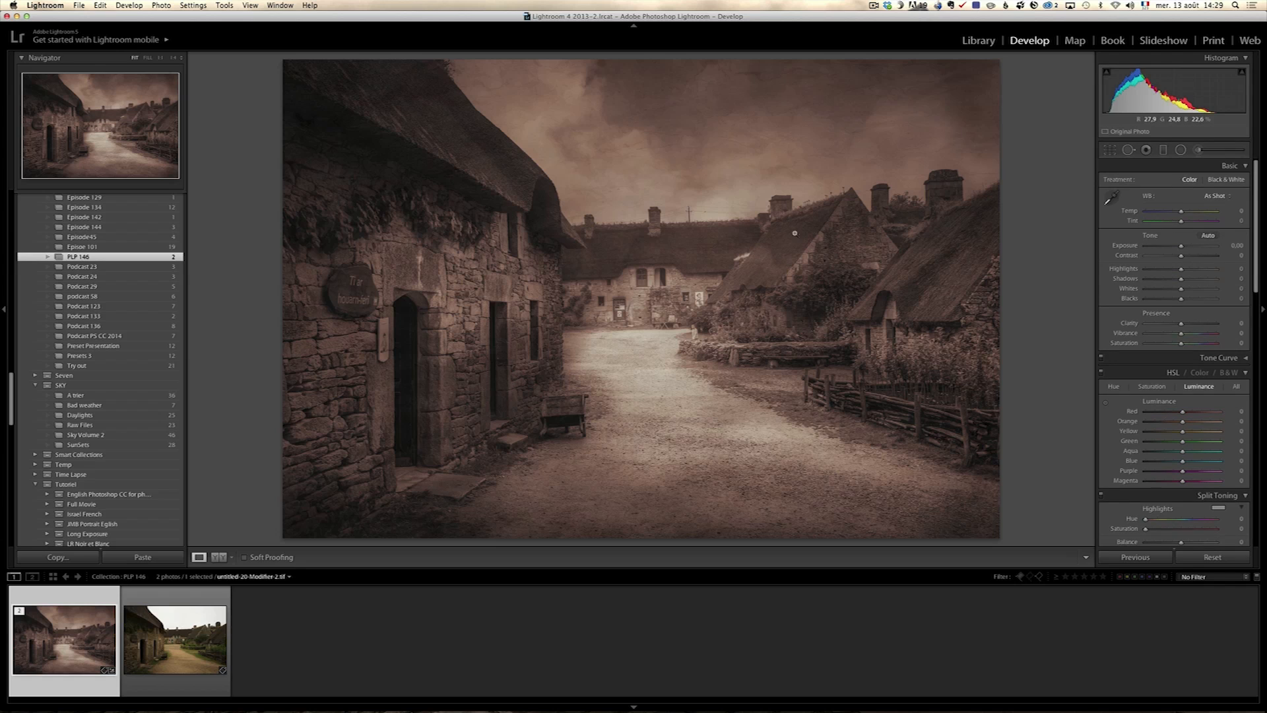
drag(1181, 256, 1190, 257)
drag(1181, 323, 1191, 325)
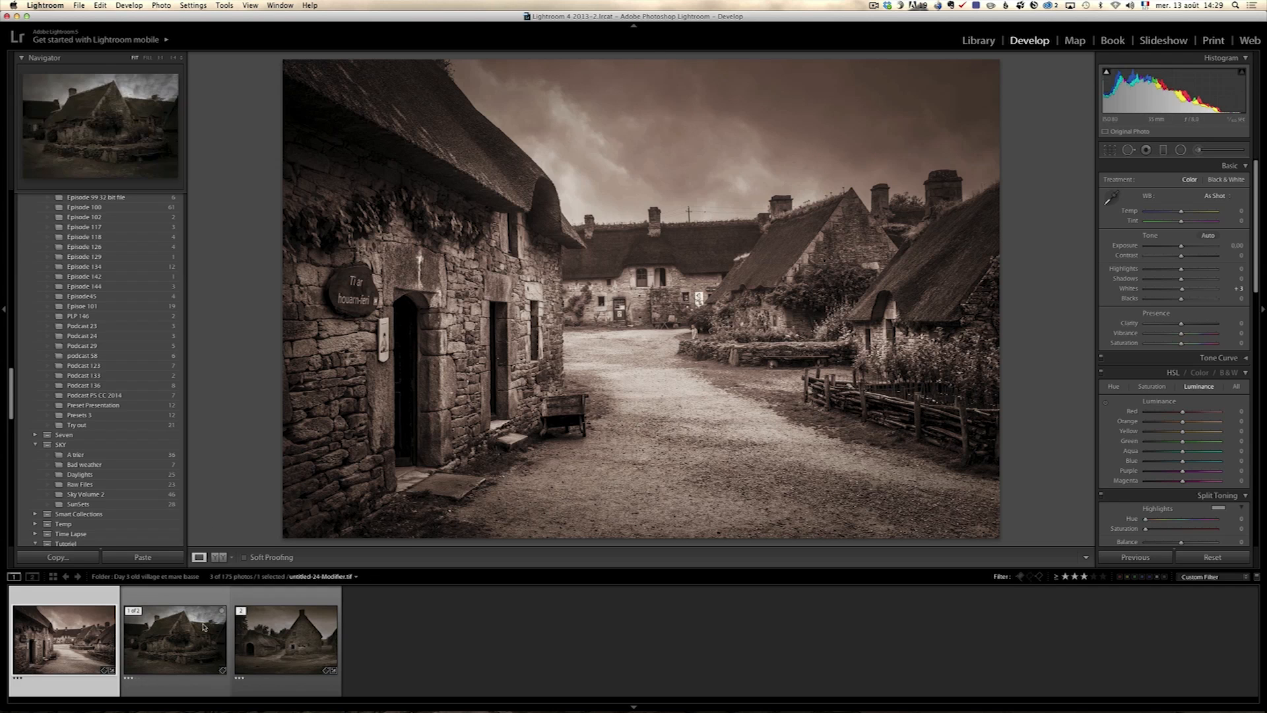
- View the toned photo of the tall stone house with the arched outbuilding
click(276, 627)
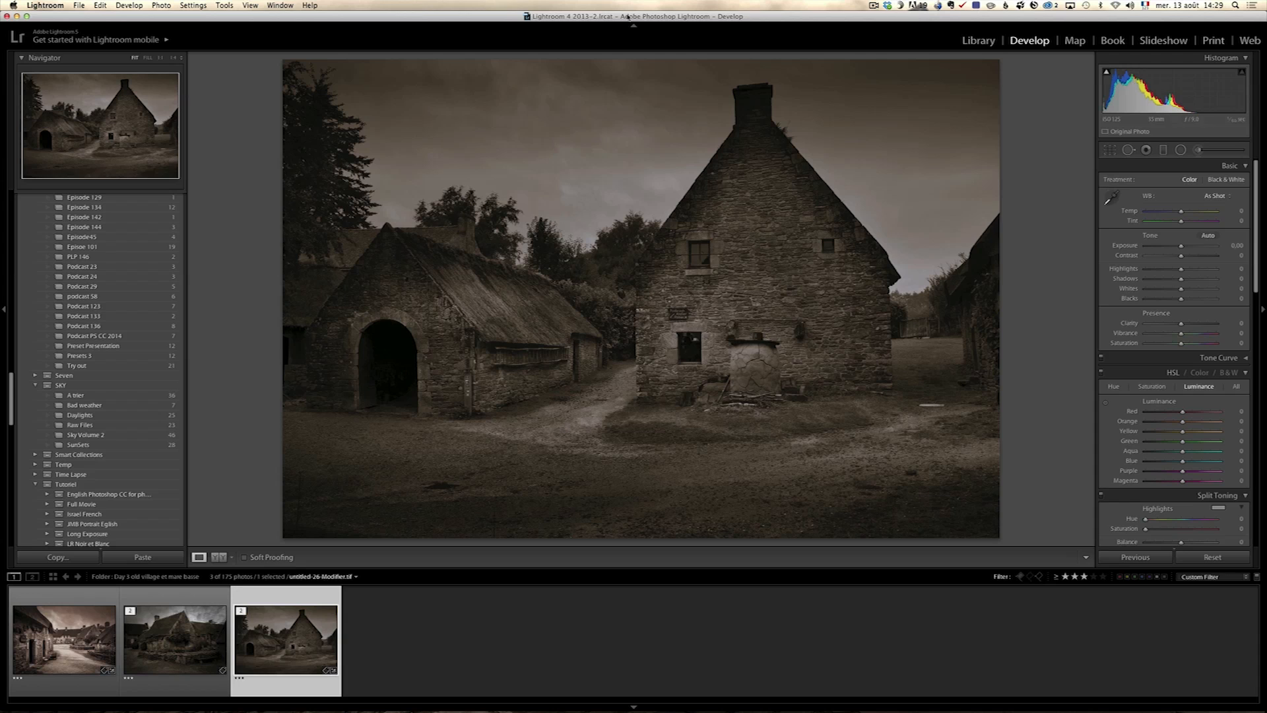